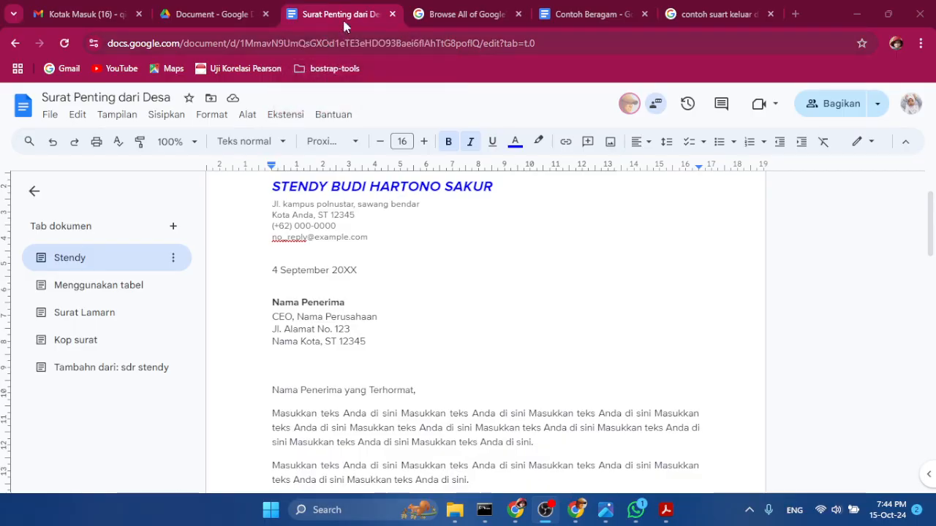
Close the Surat Penting dari Desa document and open the Sheet folder inside the DOC-PELATIHAN-KAR... folder in Google Drive.
{"action": "left_click", "coordinate": [391, 14]}
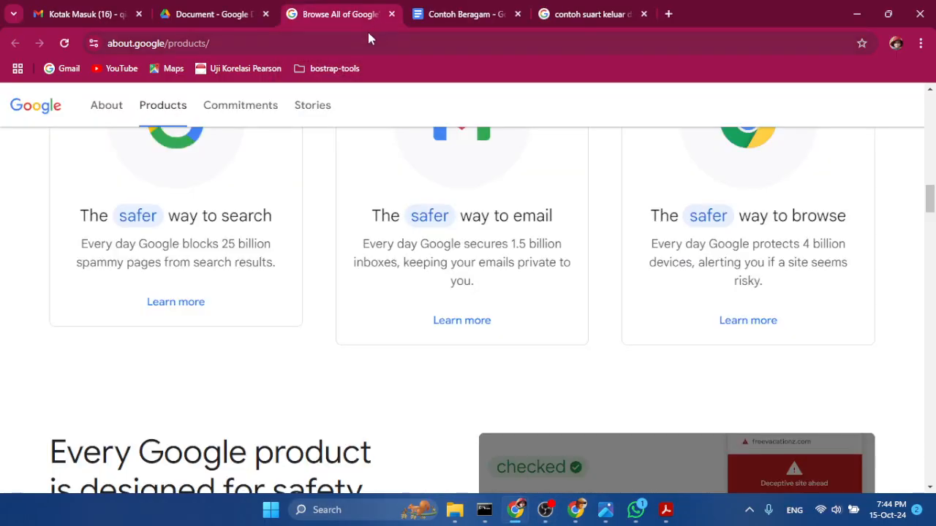
{"action": "left_click", "coordinate": [245, 17]}
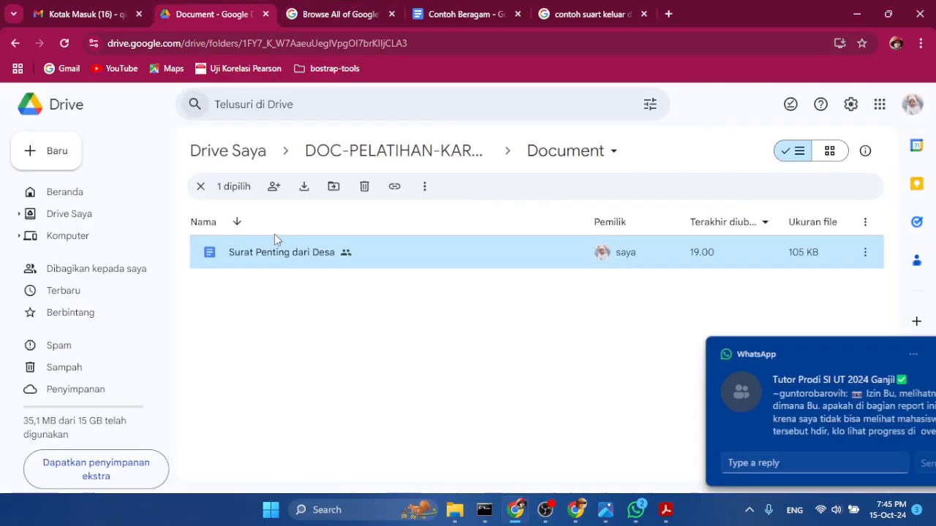
{"action": "left_click", "coordinate": [322, 314]}
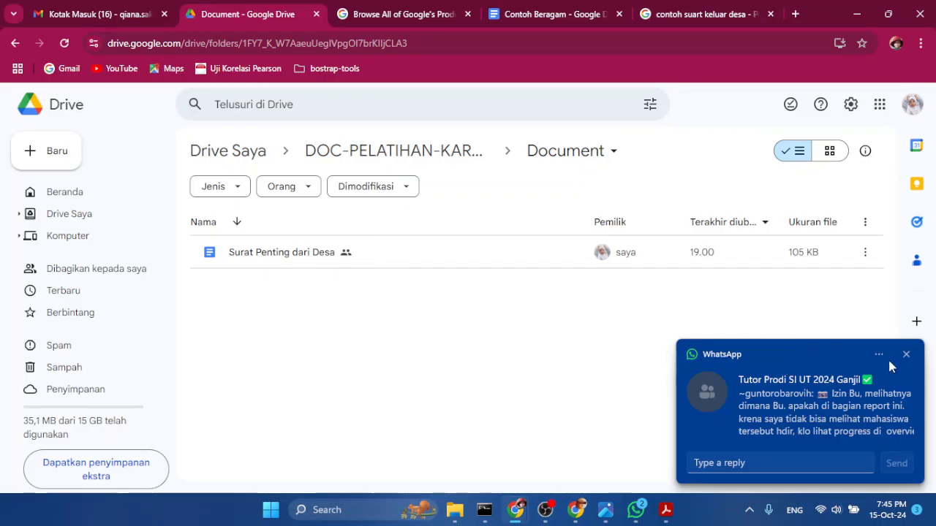
{"action": "left_click", "coordinate": [907, 355]}
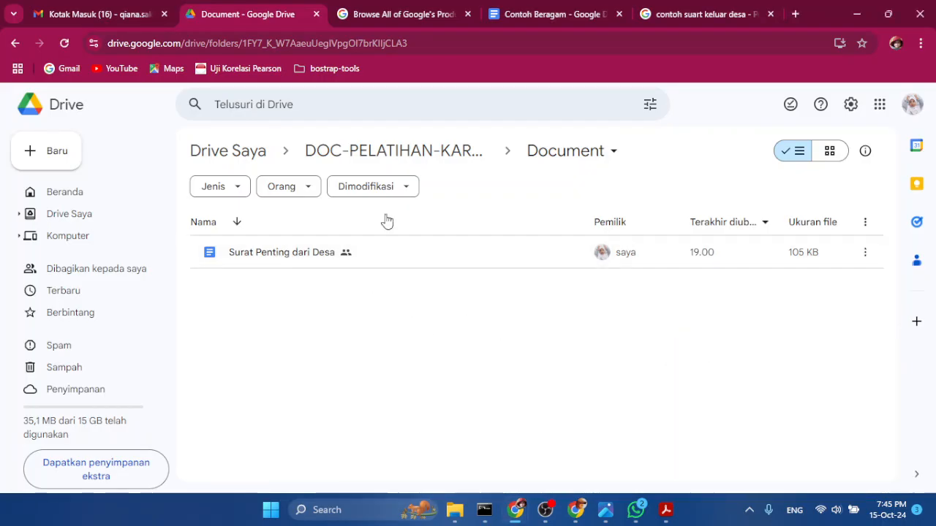
{"action": "left_click", "coordinate": [444, 153]}
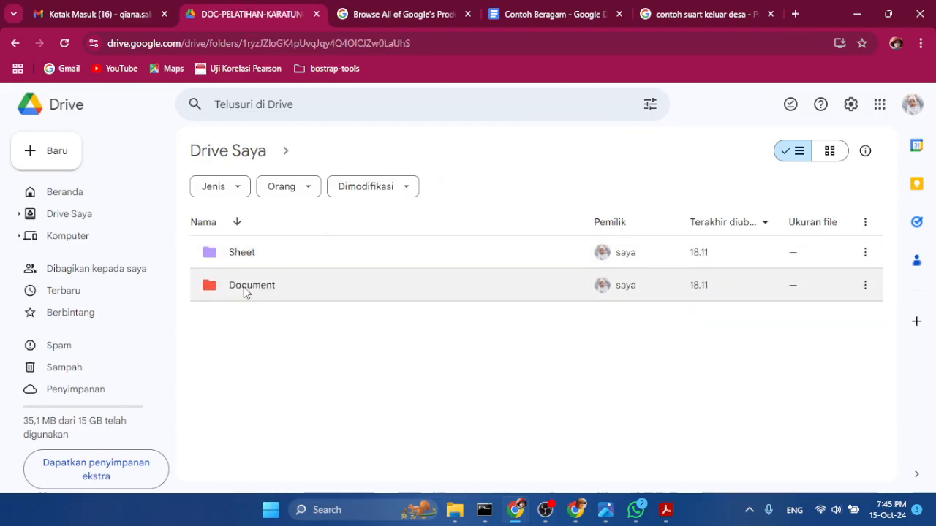
{"action": "double_click", "coordinate": [214, 261]}
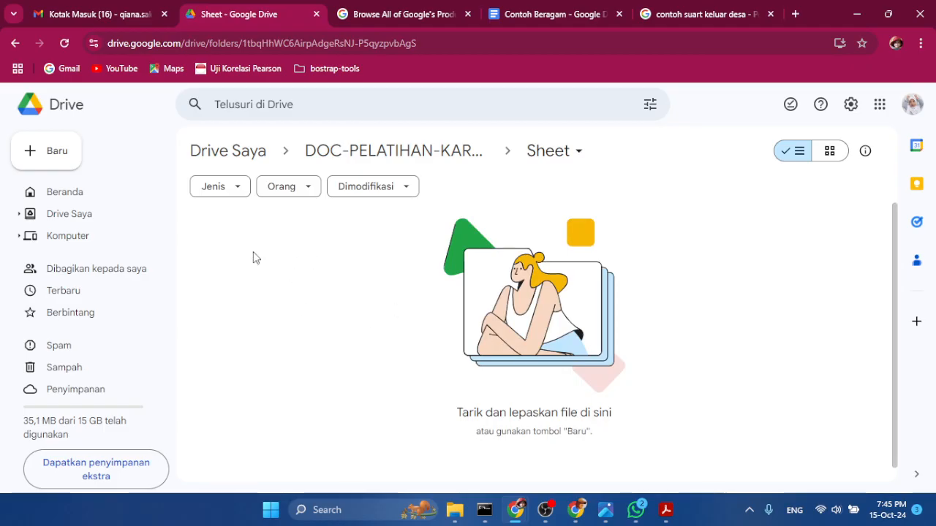
{"action": "right_click", "coordinate": [263, 244]}
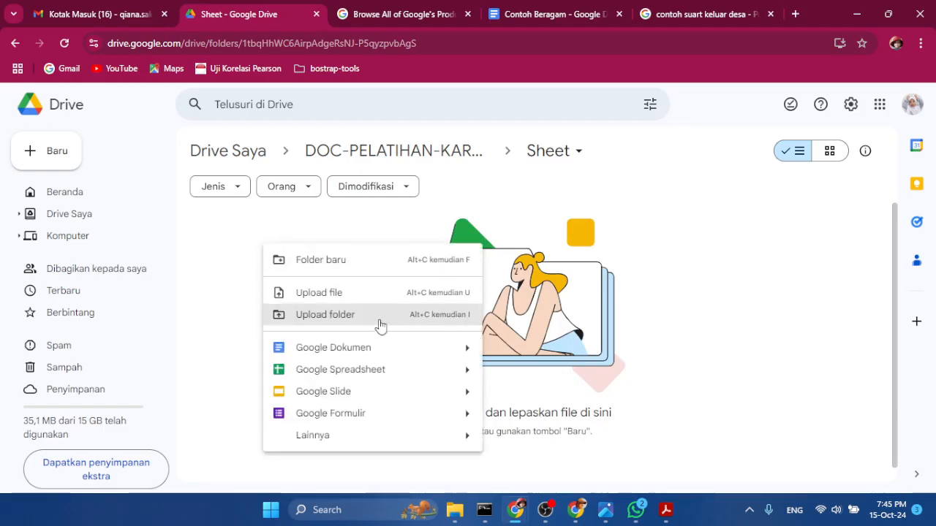
{"action": "mouse_move", "coordinate": [466, 371]}
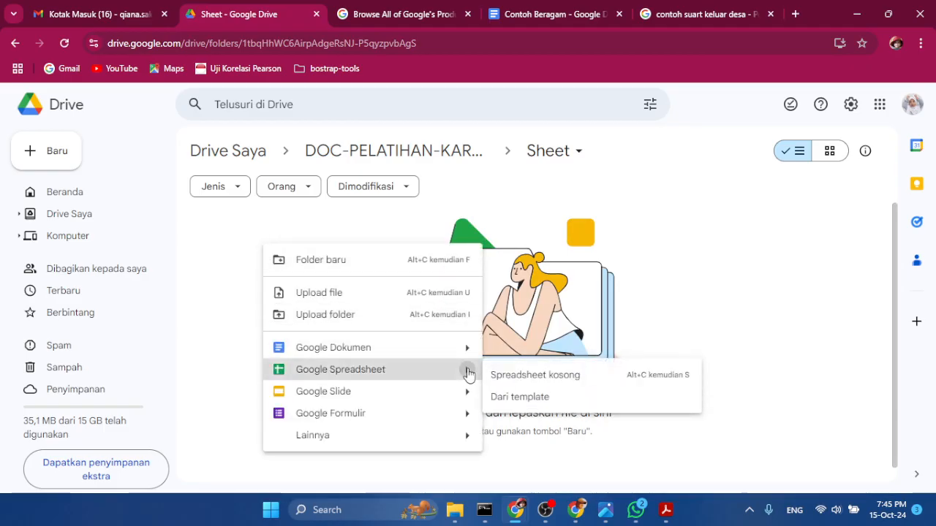
{"action": "left_click", "coordinate": [529, 404]}
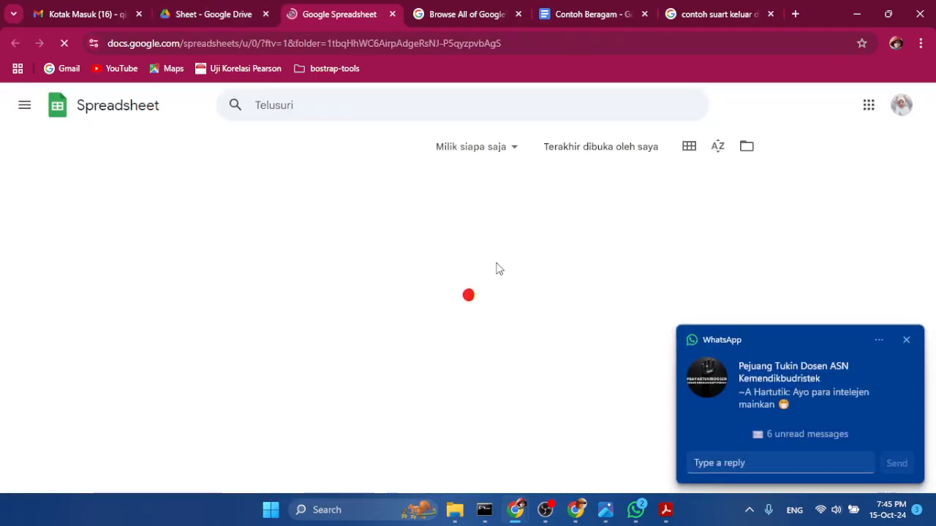
{"action": "left_click", "coordinate": [906, 340]}
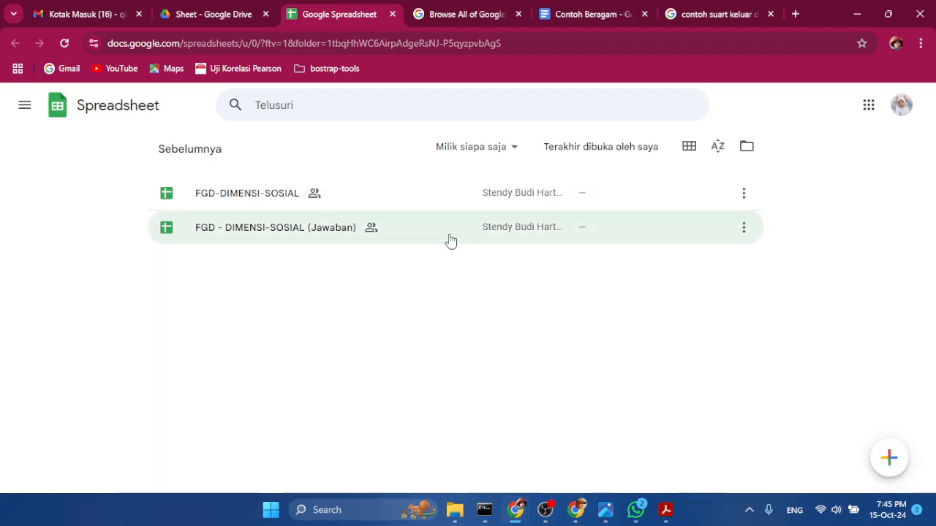
{"action": "left_click", "coordinate": [392, 14]}
Create a blank Google spreadsheet in the Sheet folder and dismiss the dropdown chip suggestion.
{"action": "right_click", "coordinate": [263, 242]}
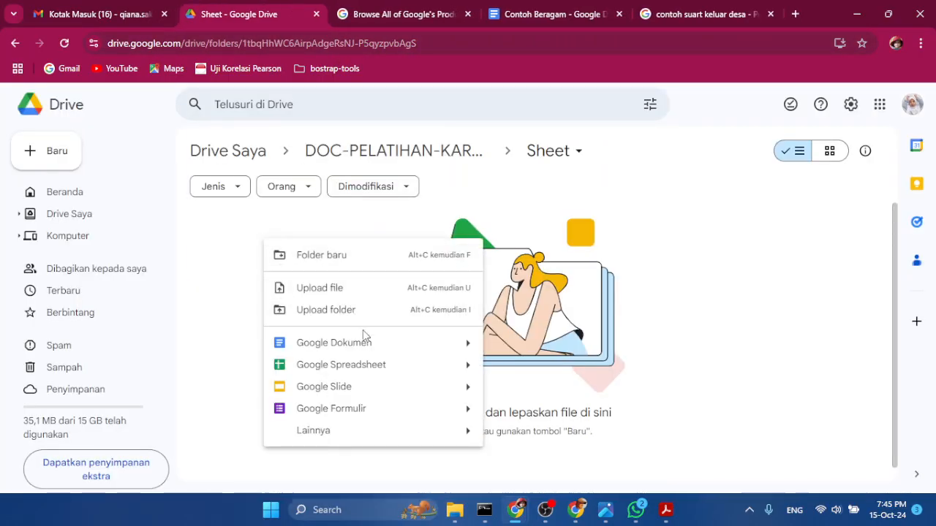
{"action": "left_click", "coordinate": [529, 371]}
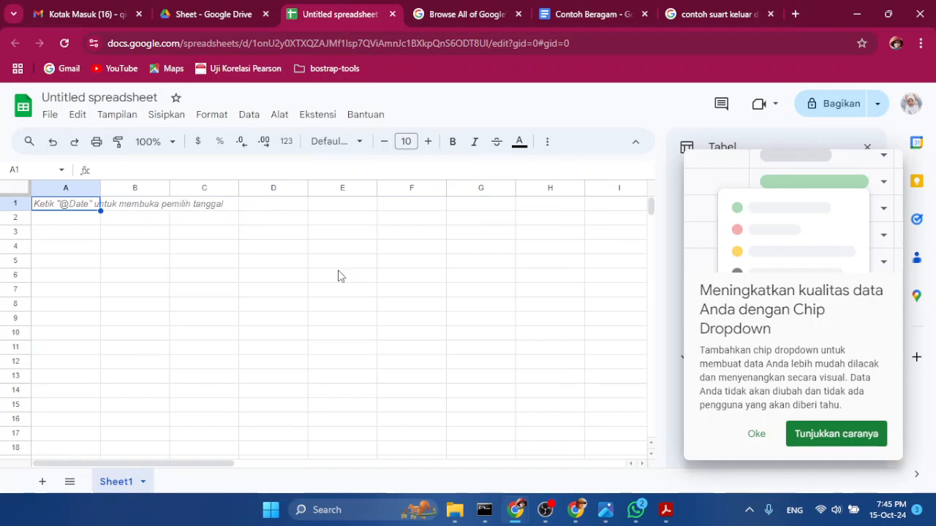
{"action": "left_click", "coordinate": [337, 276]}
{"action": "left_click", "coordinate": [278, 266]}
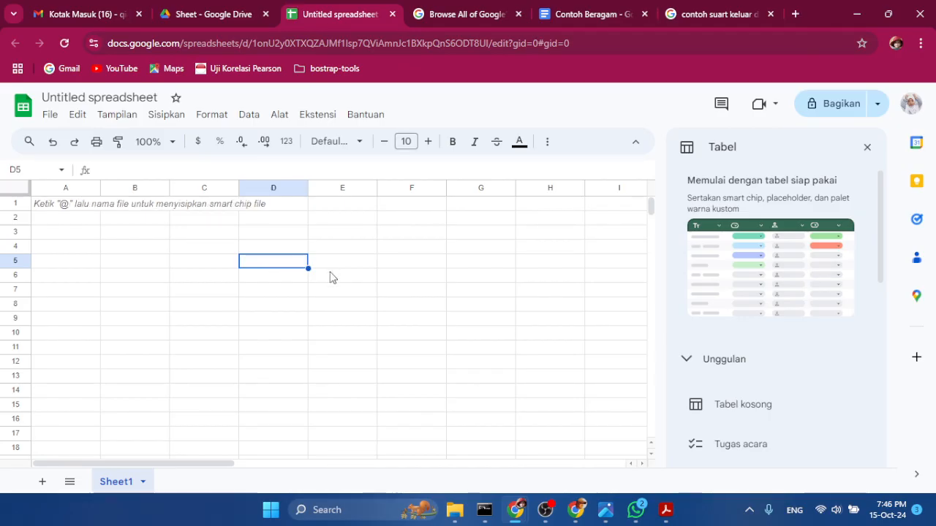
{"action": "left_click", "coordinate": [330, 276]}
{"action": "left_click", "coordinate": [281, 268]}
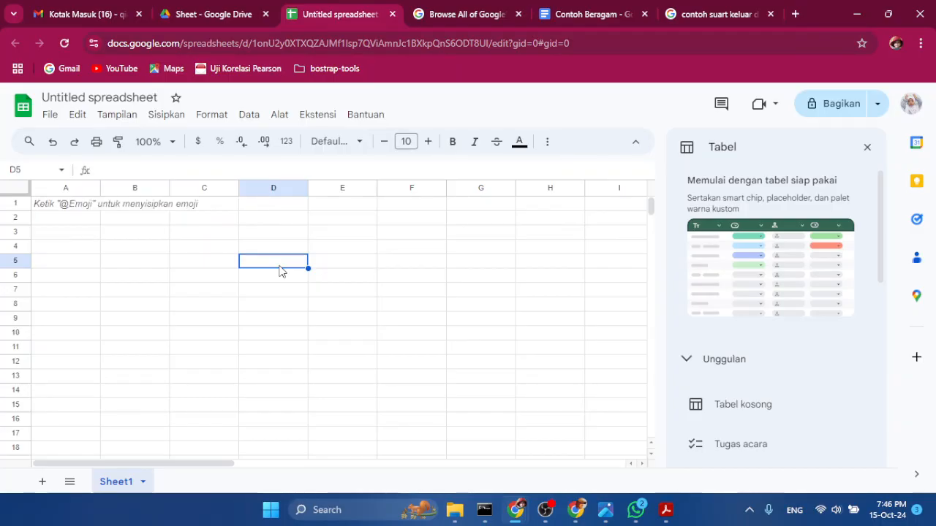
Preview the ready-made tables under Pengelolaan inventaris and Unggulan without inserting any, and close the table suggestions.
{"action": "scroll", "coordinate": [802, 300], "scroll_direction": "down", "scroll_amount": 7}
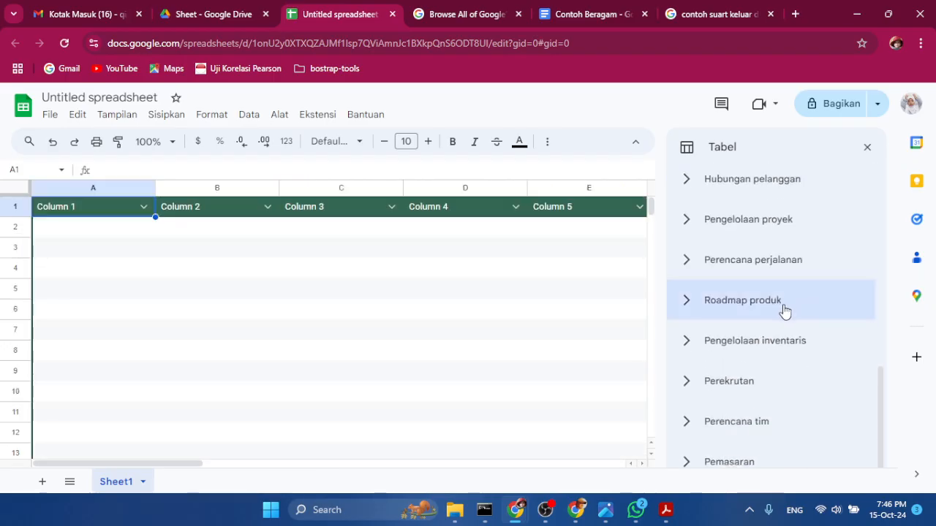
{"action": "left_click", "coordinate": [691, 343]}
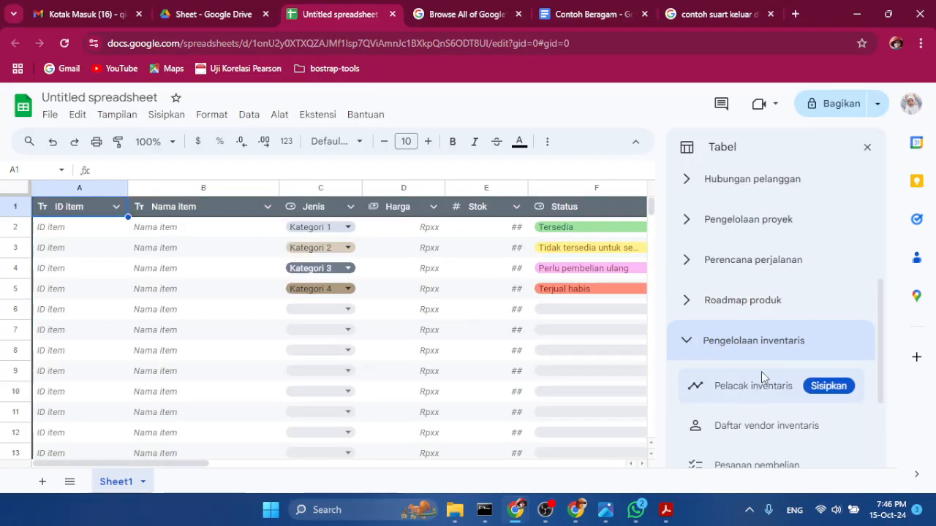
{"action": "left_click", "coordinate": [761, 372]}
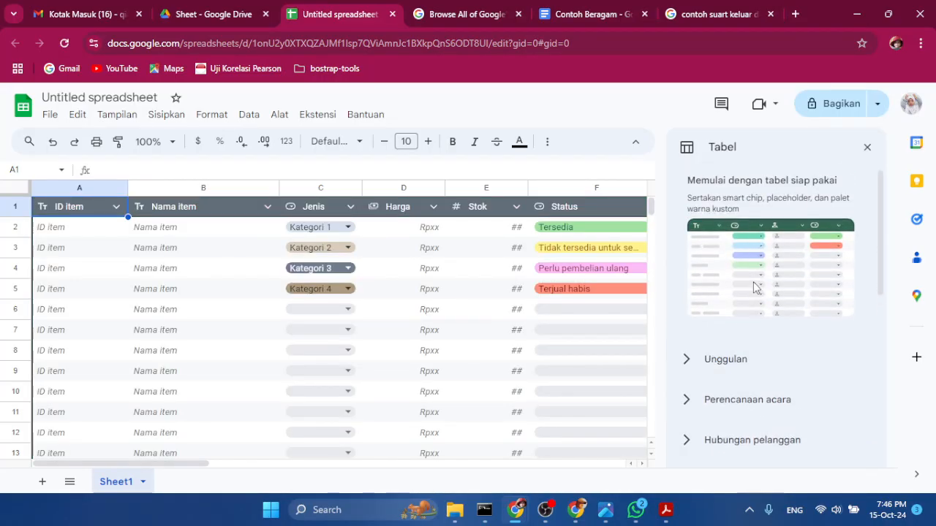
{"action": "scroll", "coordinate": [746, 293], "scroll_direction": "down", "scroll_amount": 1}
{"action": "left_click", "coordinate": [688, 293]}
{"action": "mouse_move", "coordinate": [743, 354]}
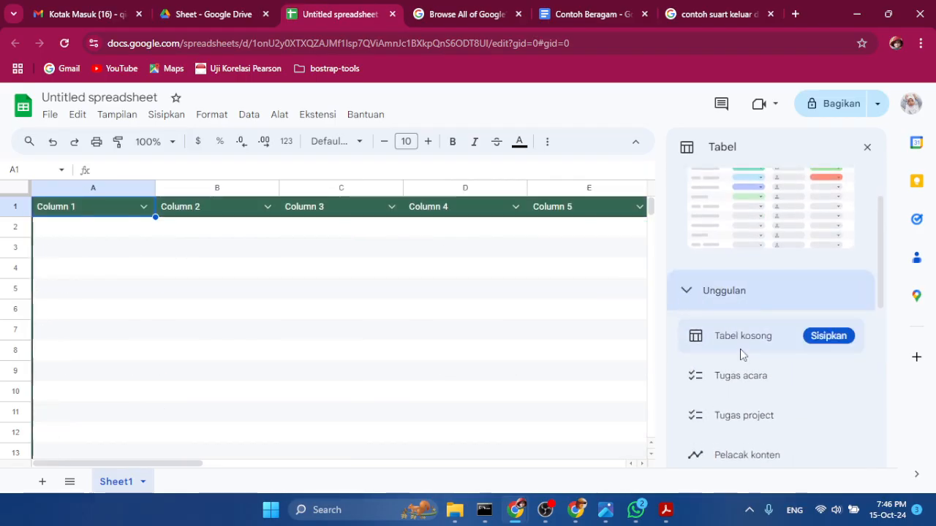
{"action": "scroll", "coordinate": [739, 343], "scroll_direction": "down", "scroll_amount": 1}
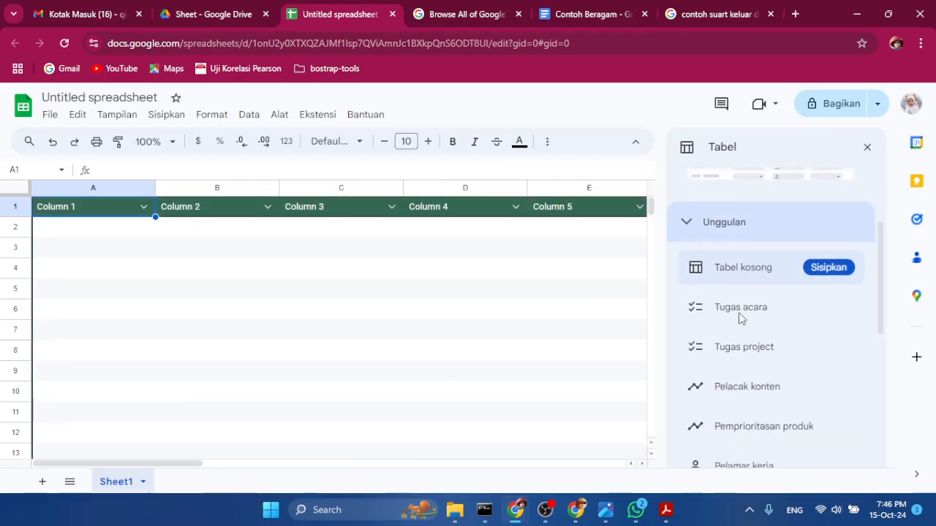
{"action": "mouse_move", "coordinate": [738, 312]}
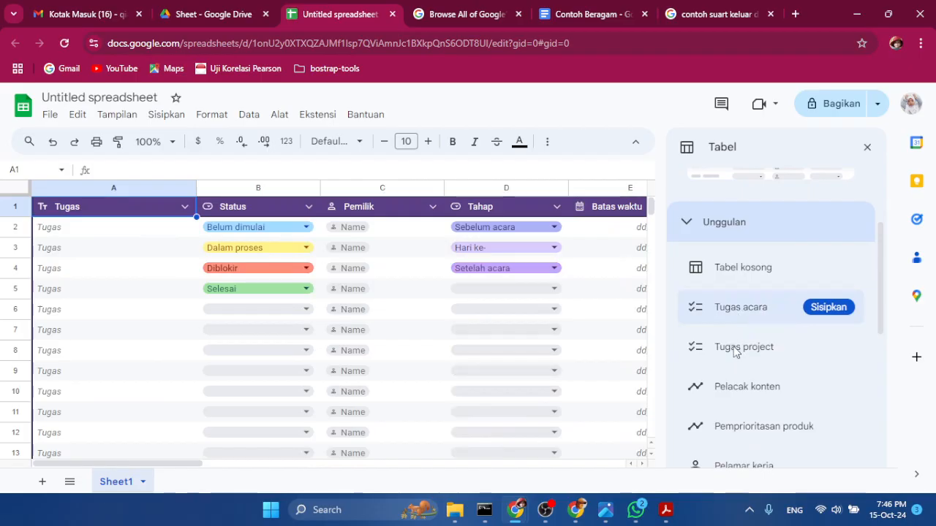
{"action": "scroll", "coordinate": [737, 413], "scroll_direction": "down", "scroll_amount": 1}
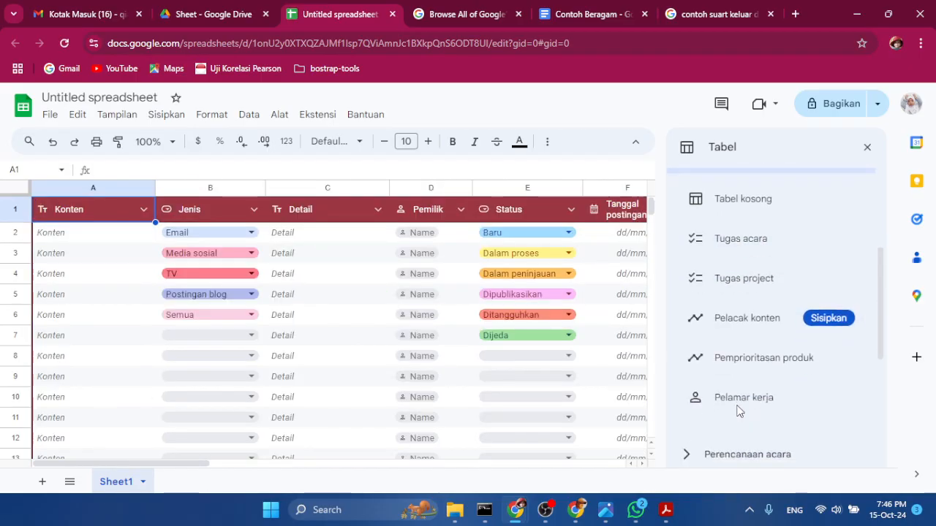
{"action": "scroll", "coordinate": [740, 300], "scroll_direction": "up", "scroll_amount": 3}
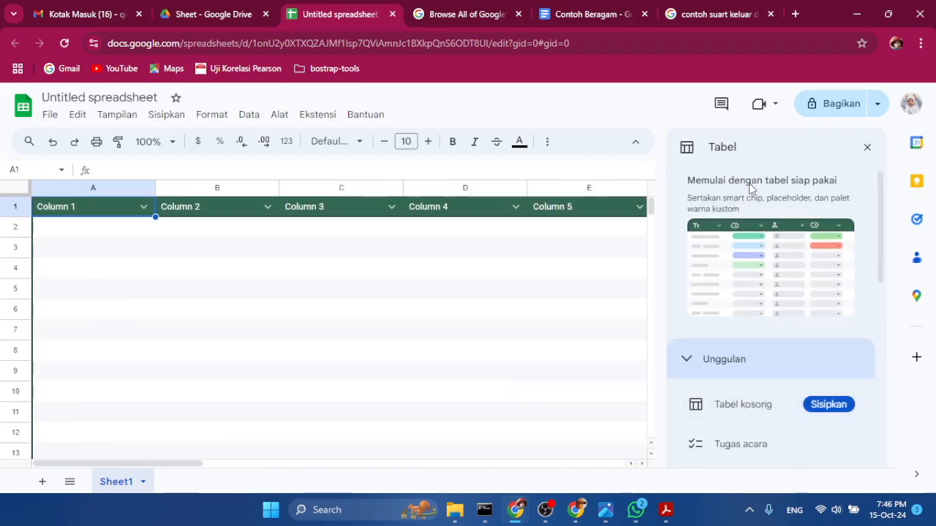
{"action": "left_click", "coordinate": [865, 148]}
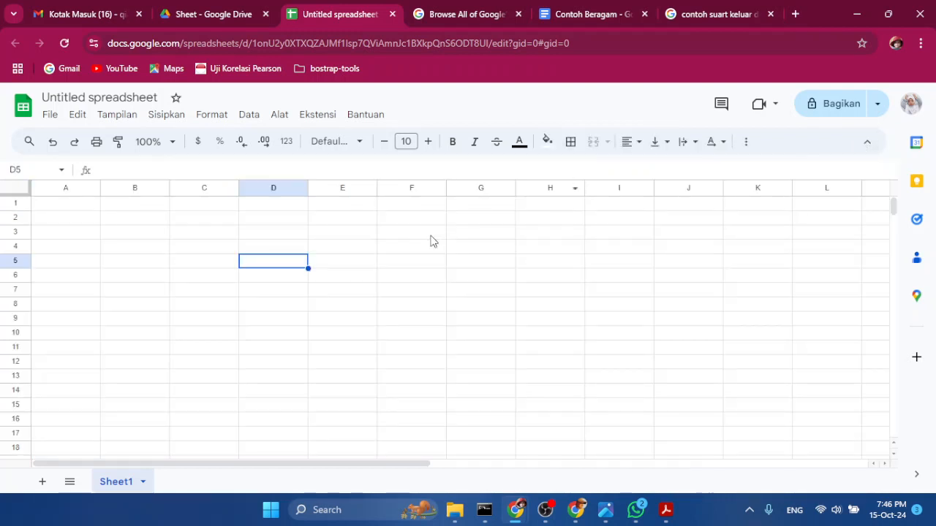
{"action": "left_click", "coordinate": [150, 294]}
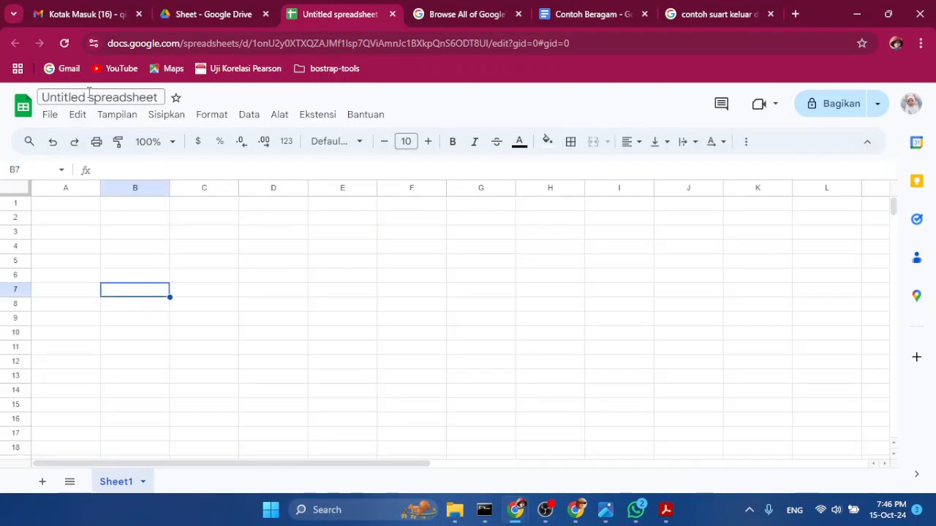
{"action": "left_click", "coordinate": [95, 219]}
{"action": "left_click", "coordinate": [121, 246]}
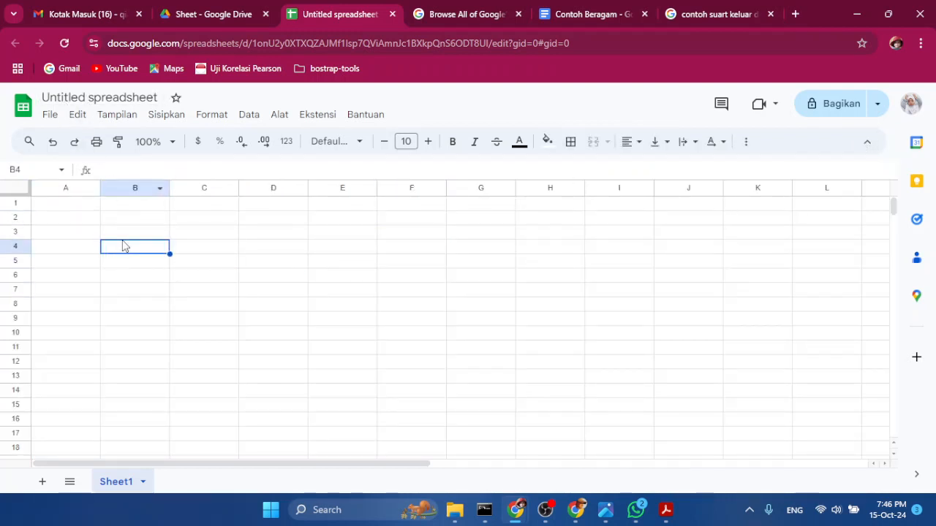
Rename the untitled spreadsheet as "Laporan Keuangan".
{"action": "left_click", "coordinate": [83, 96]}
{"action": "type", "text": "L"}
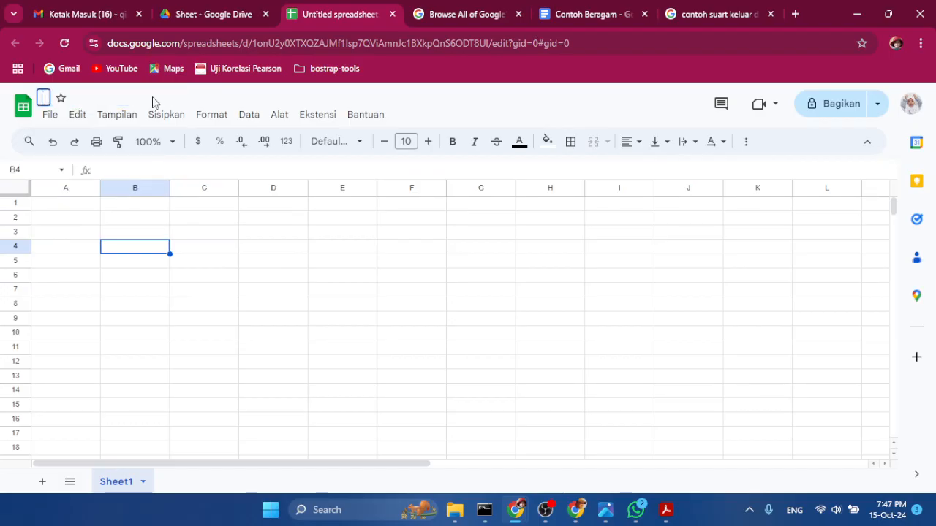
{"action": "key", "text": "Caps_Lock"}
{"action": "type", "text": "aporang Ke"}
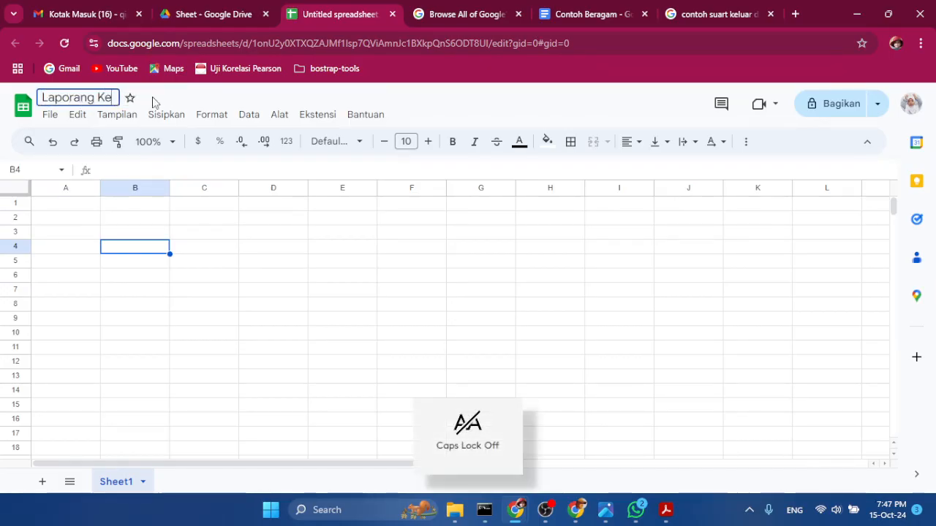
{"action": "key", "text": "BackSpace"}
{"action": "key", "text": "BackSpace"}
{"action": "key", "text": "BackSpace"}
{"action": "key", "text": "BackSpace"}
{"action": "type", "text": "e"}
{"action": "key", "text": "BackSpace"}
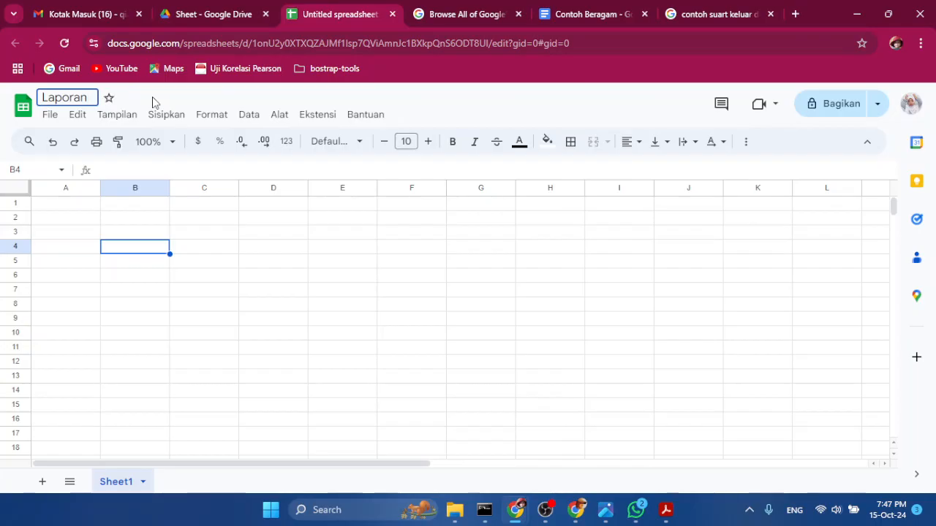
{"action": "type", "text": "Keuangan"}
{"action": "key", "text": "Return"}
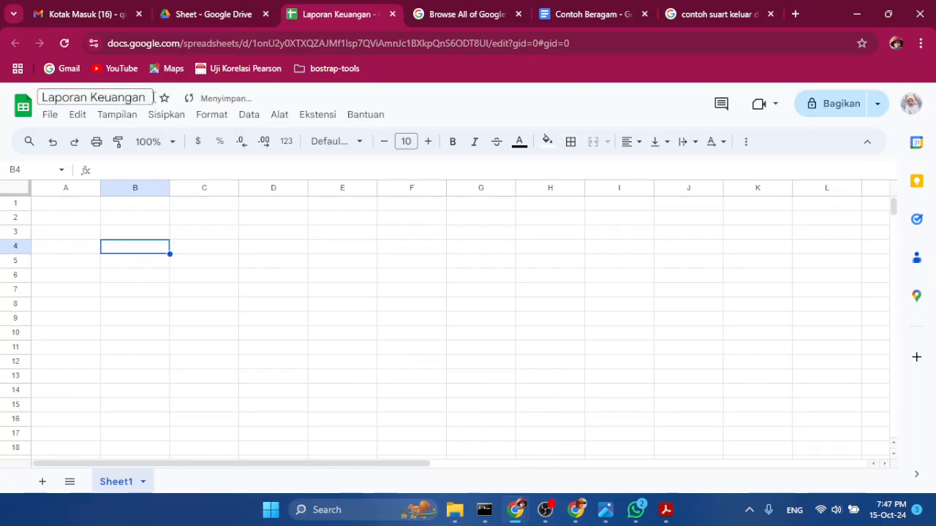
{"action": "left_click", "coordinate": [51, 116]}
{"action": "mouse_move", "coordinate": [78, 143]}
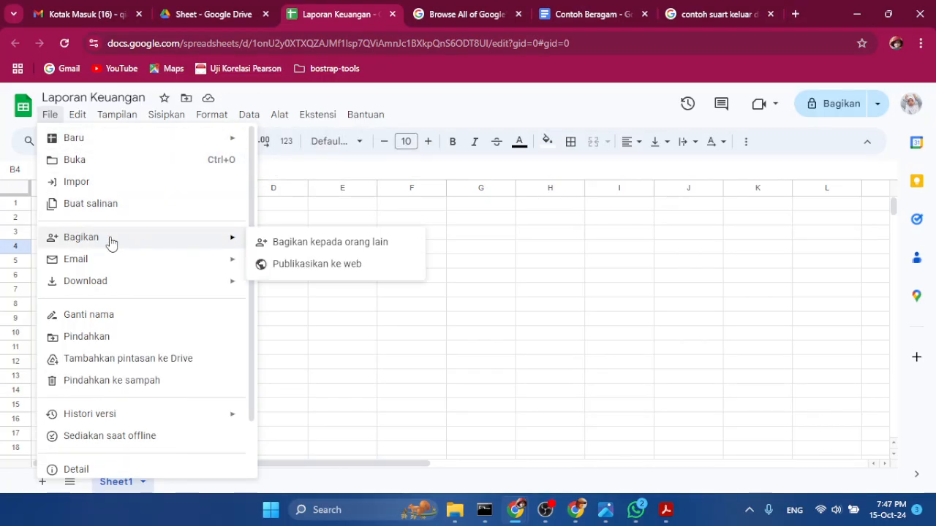
{"action": "mouse_move", "coordinate": [111, 268]}
{"action": "scroll", "coordinate": [145, 300], "scroll_direction": "down", "scroll_amount": 1}
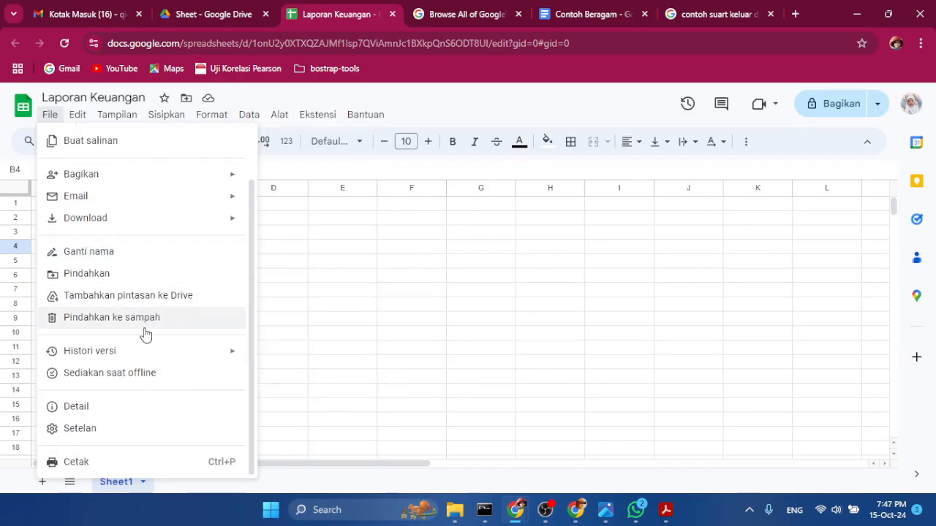
{"action": "left_click", "coordinate": [77, 116]}
{"action": "left_click", "coordinate": [78, 115]}
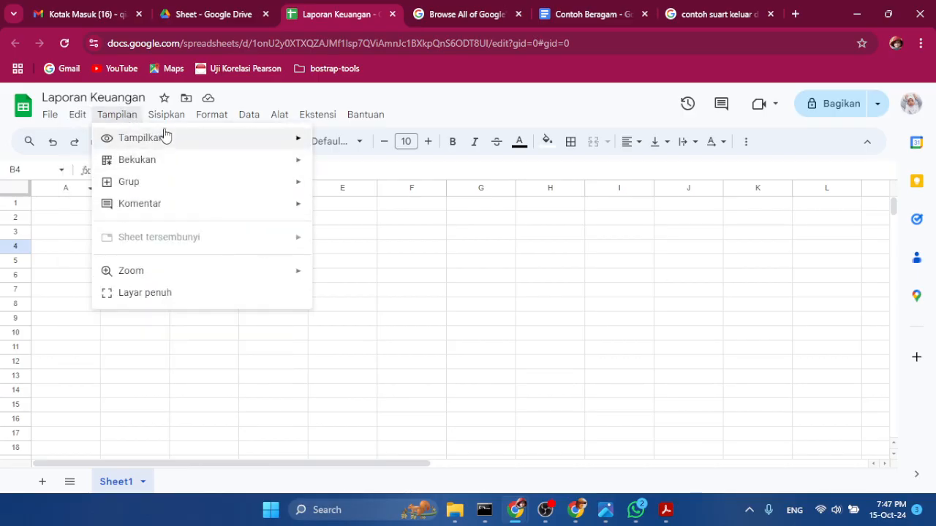
{"action": "mouse_move", "coordinate": [167, 121]}
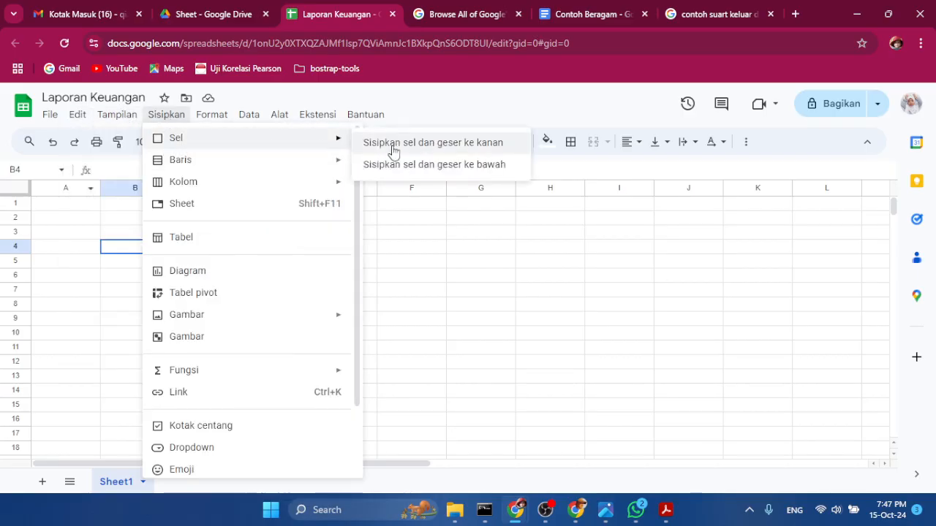
{"action": "scroll", "coordinate": [255, 241], "scroll_direction": "down", "scroll_amount": 2}
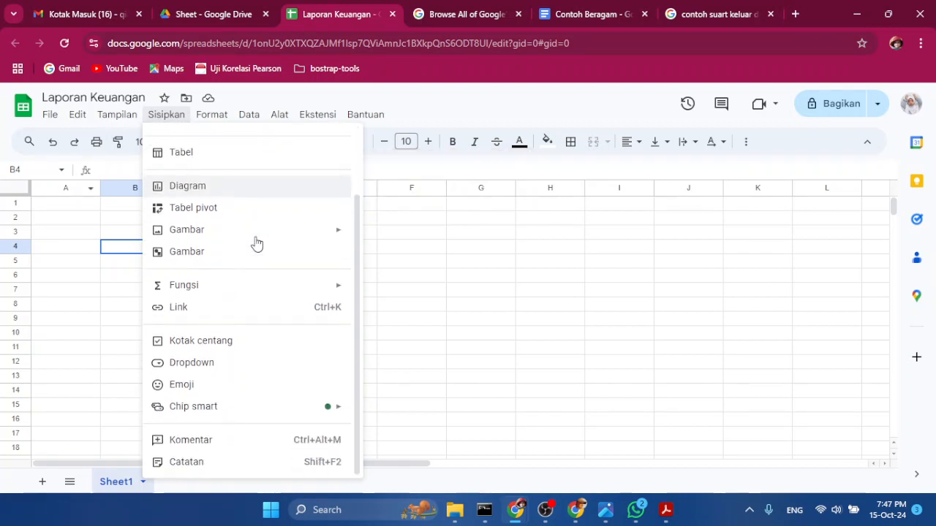
{"action": "scroll", "coordinate": [255, 243], "scroll_direction": "up", "scroll_amount": 2}
{"action": "left_click", "coordinate": [222, 119]}
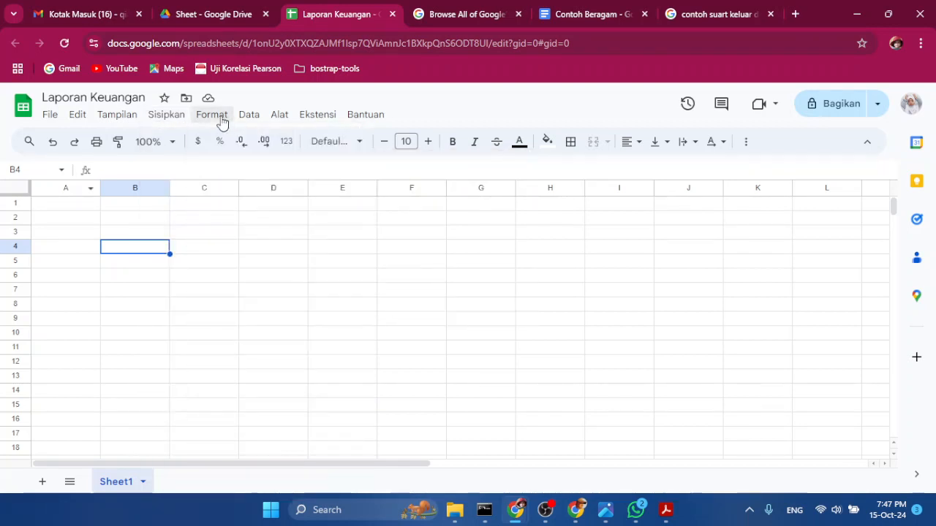
Review the commands offered under Format, Data, Alat, Ekstensi and Bantuan and the full set of toolbar tools.
{"action": "left_click", "coordinate": [222, 119]}
{"action": "left_click", "coordinate": [251, 117]}
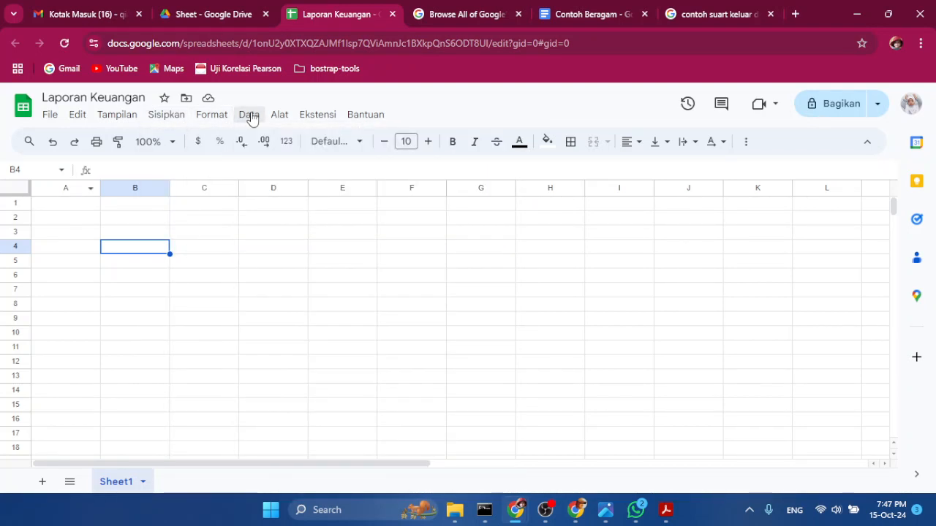
{"action": "left_click", "coordinate": [251, 117]}
{"action": "scroll", "coordinate": [306, 222], "scroll_direction": "down", "scroll_amount": 2}
{"action": "scroll", "coordinate": [303, 159], "scroll_direction": "up", "scroll_amount": 2}
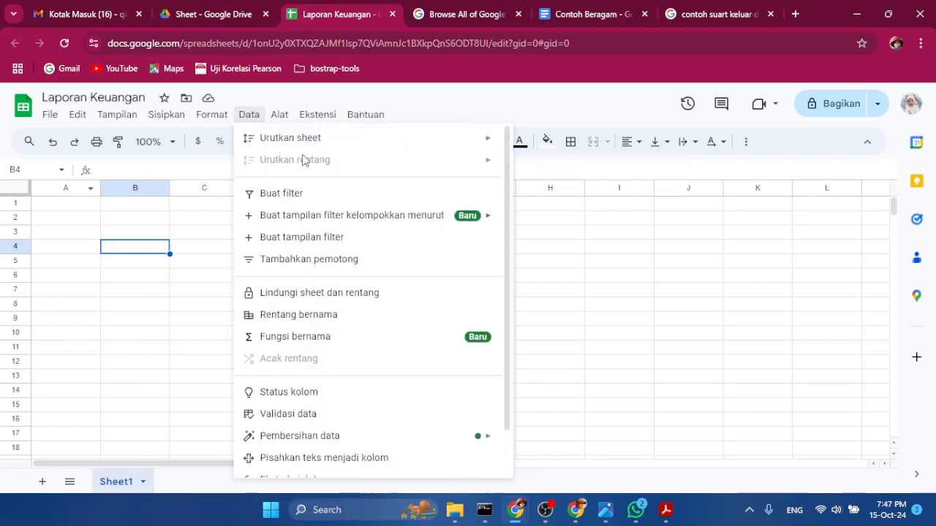
{"action": "left_click", "coordinate": [284, 118]}
{"action": "left_click", "coordinate": [284, 119]}
{"action": "left_click", "coordinate": [284, 119]}
{"action": "mouse_move", "coordinate": [313, 114]}
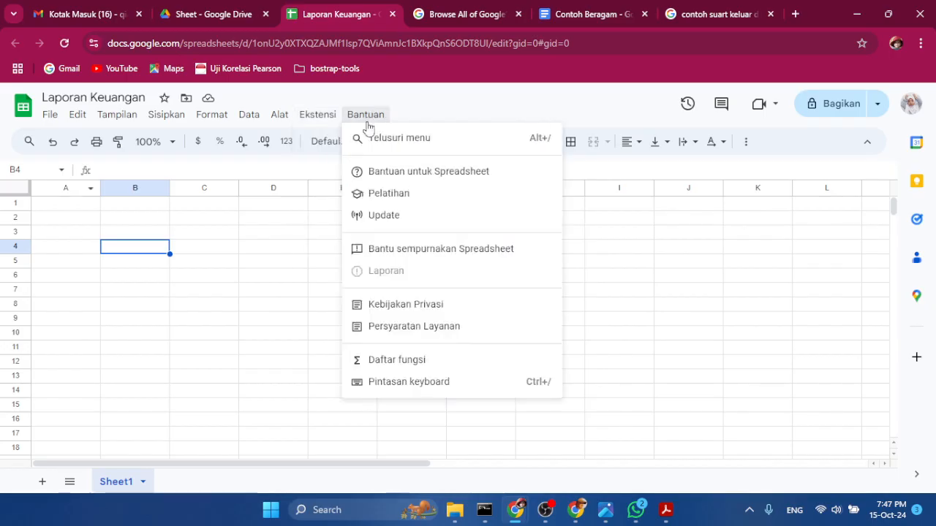
{"action": "left_click", "coordinate": [229, 304]}
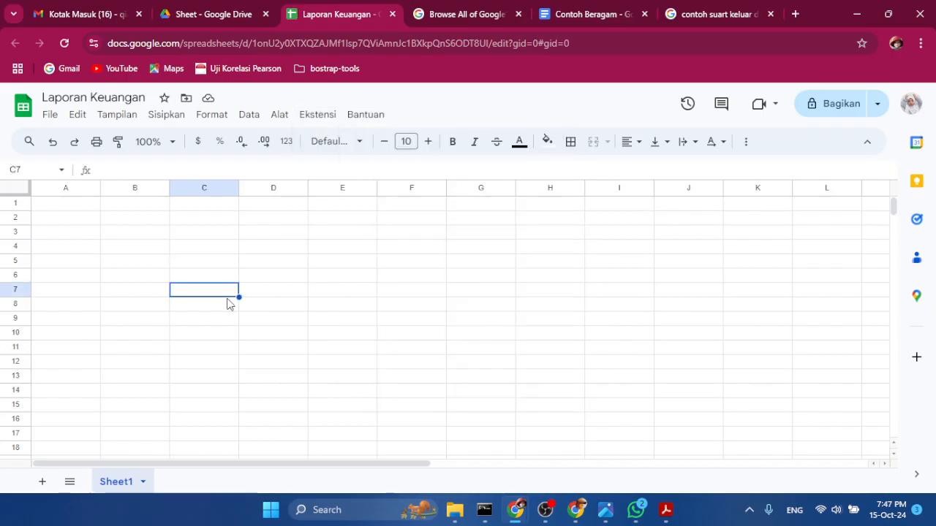
{"action": "left_click", "coordinate": [870, 145]}
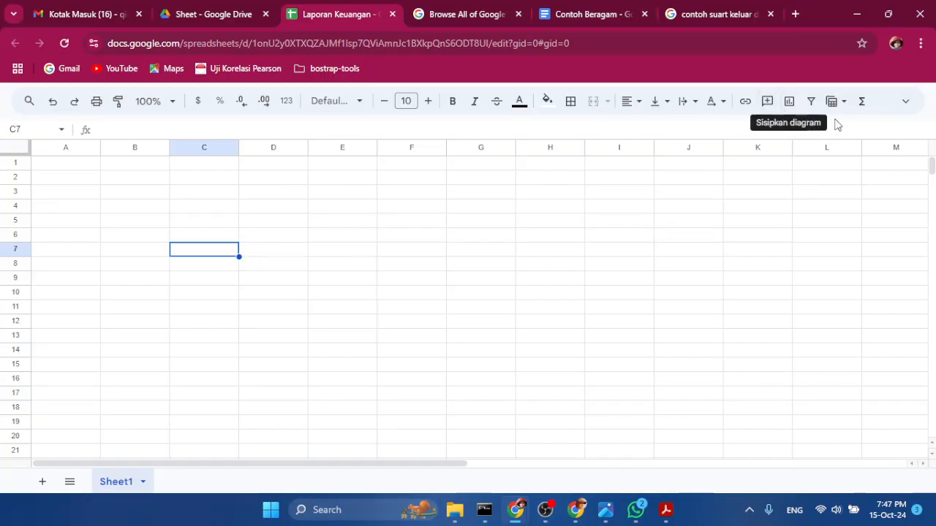
{"action": "left_click", "coordinate": [904, 104]}
{"action": "left_click", "coordinate": [125, 264]}
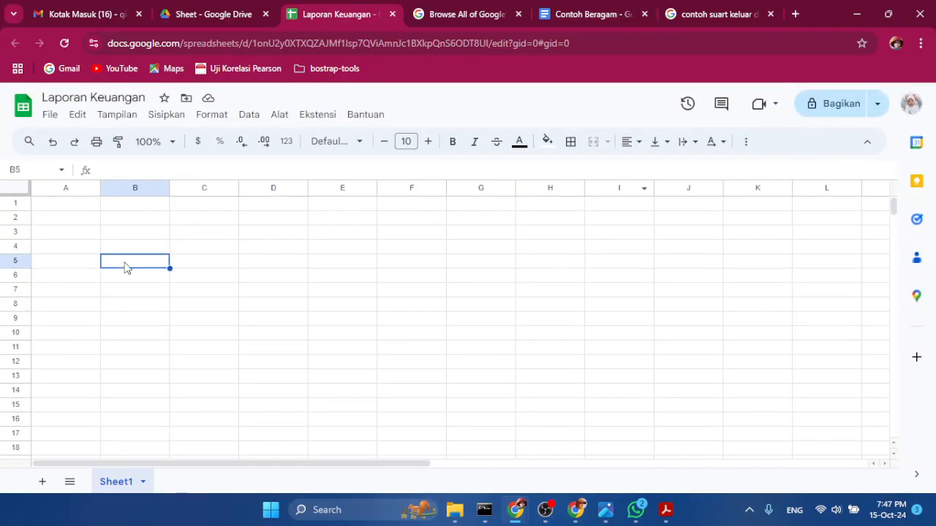
{"action": "left_click", "coordinate": [115, 250]}
{"action": "left_click", "coordinate": [100, 234]}
{"action": "left_click", "coordinate": [140, 247]}
{"action": "left_click", "coordinate": [143, 234]}
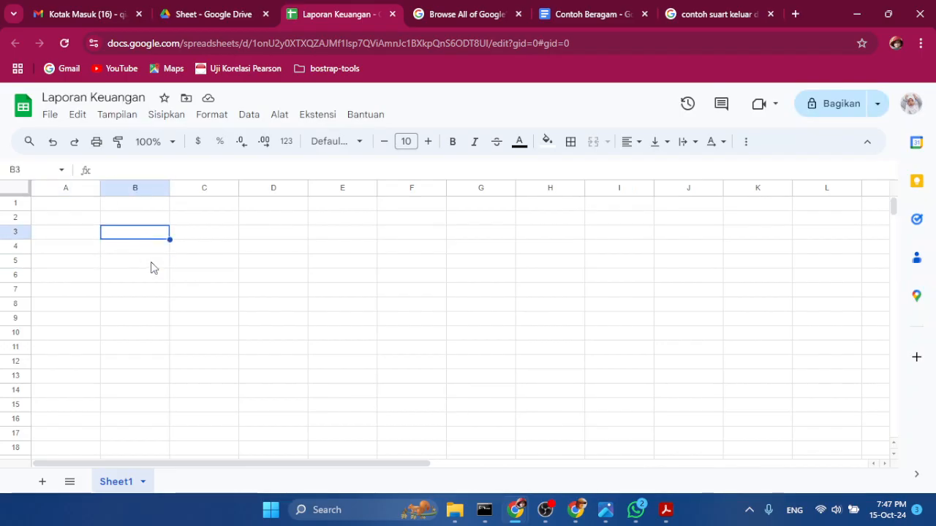
{"action": "left_click", "coordinate": [150, 263]}
Enter the title "Laporang keuangan" in cell B3, widening column B slightly.
{"action": "left_click", "coordinate": [144, 236]}
{"action": "left_click_drag", "start_coordinate": [170, 187], "coordinate": [173, 188]}
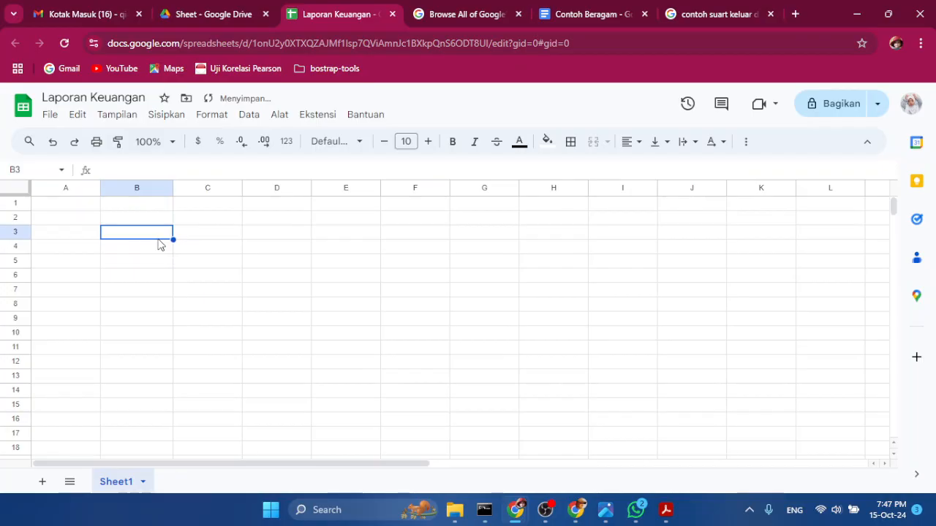
{"action": "type", "text": "Lapora"}
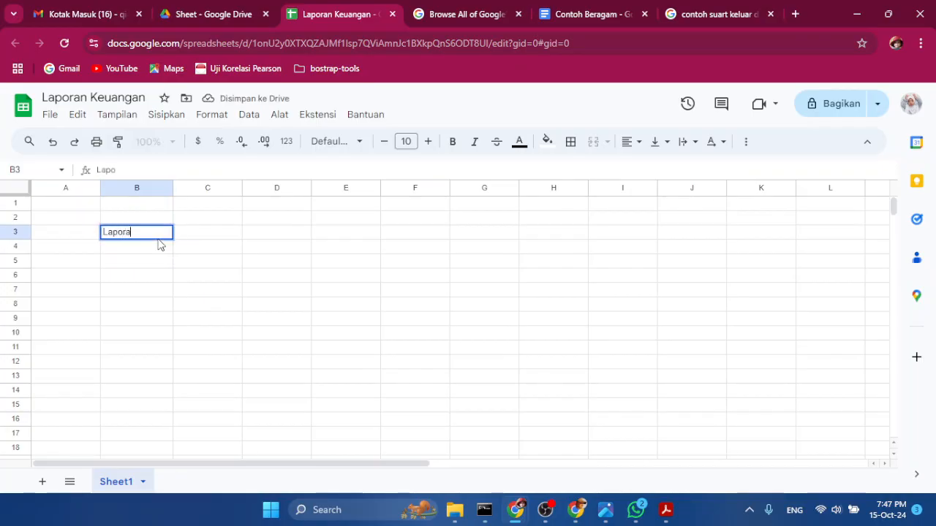
{"action": "type", "text": "ng keuangan"}
{"action": "key", "text": "Return"}
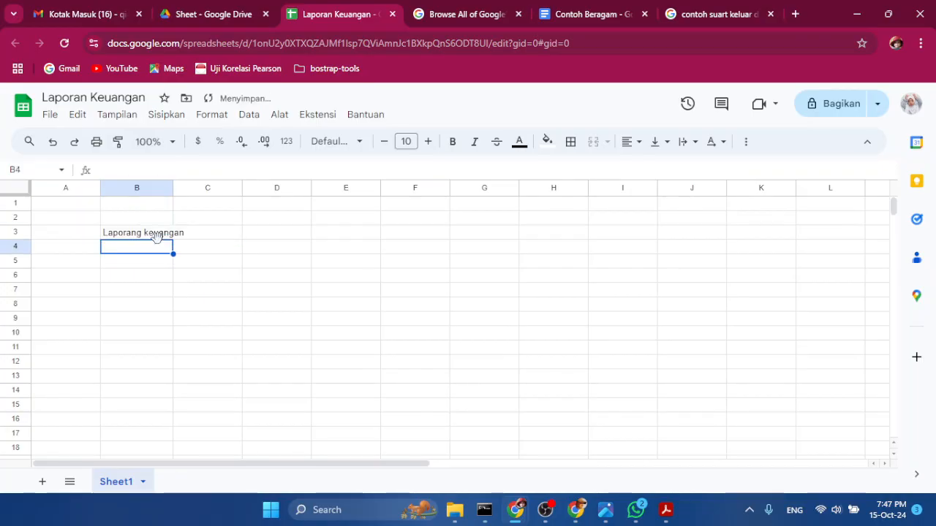
Enter the column headers "No." in B6 and "Item" in C6.
{"action": "left_click", "coordinate": [154, 283]}
{"action": "type", "text": "No."}
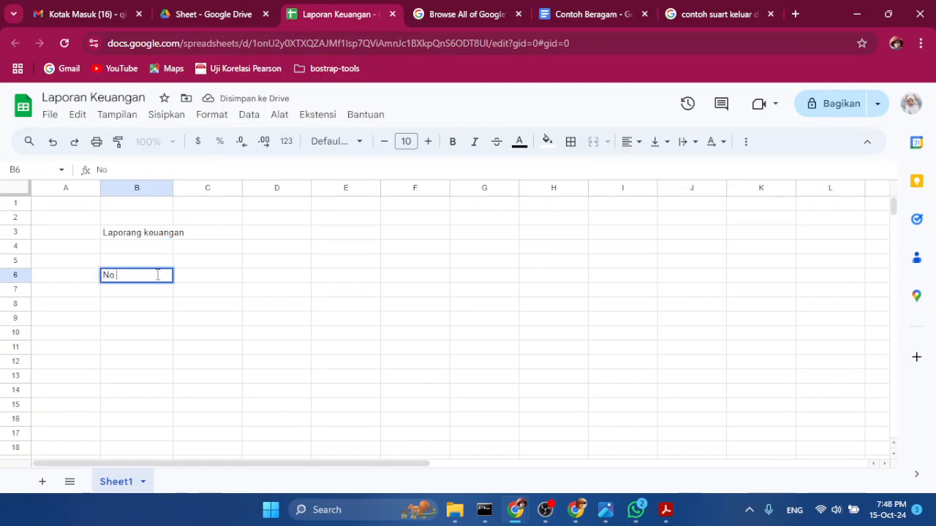
{"action": "key", "text": "Return"}
{"action": "left_click", "coordinate": [196, 282]}
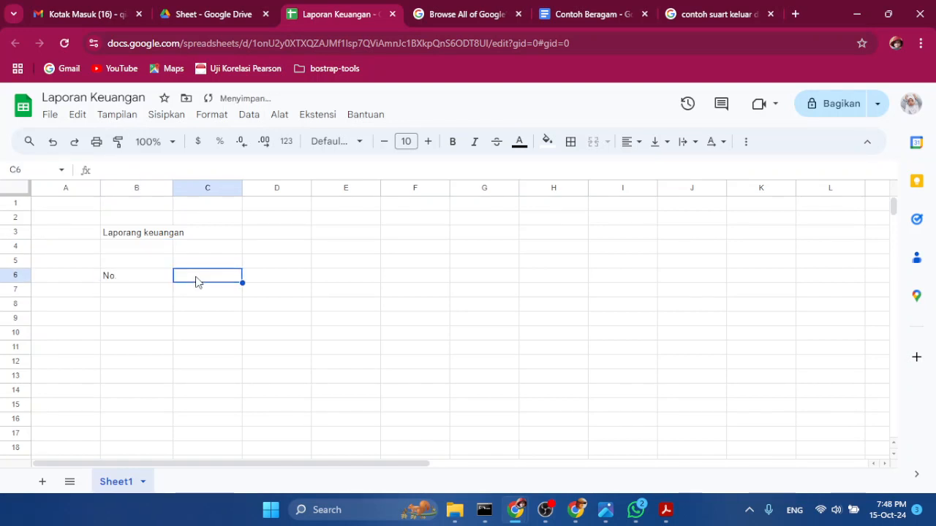
{"action": "type", "text": "Item"}
{"action": "key", "text": "Return"}
Enter "Harga Dasar" as the column header in D6.
{"action": "left_click", "coordinate": [275, 280]}
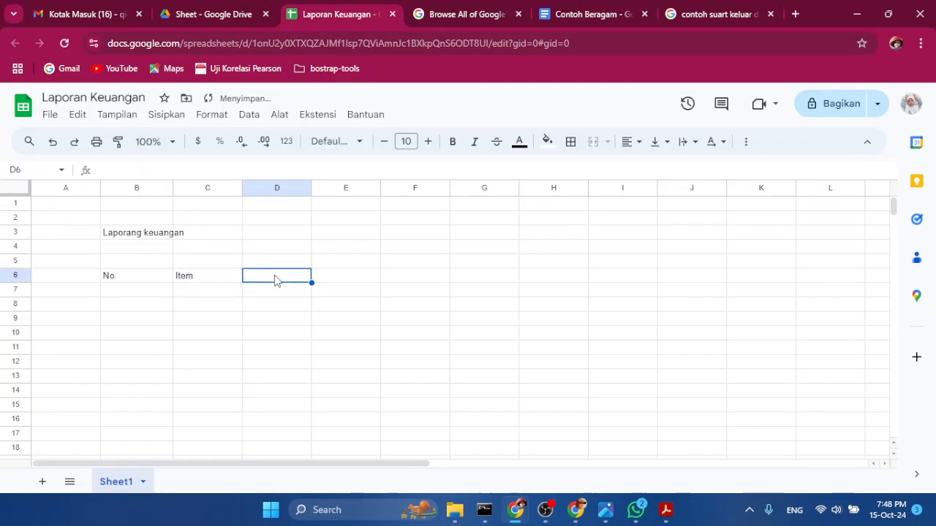
{"action": "type", "text": "Harga"}
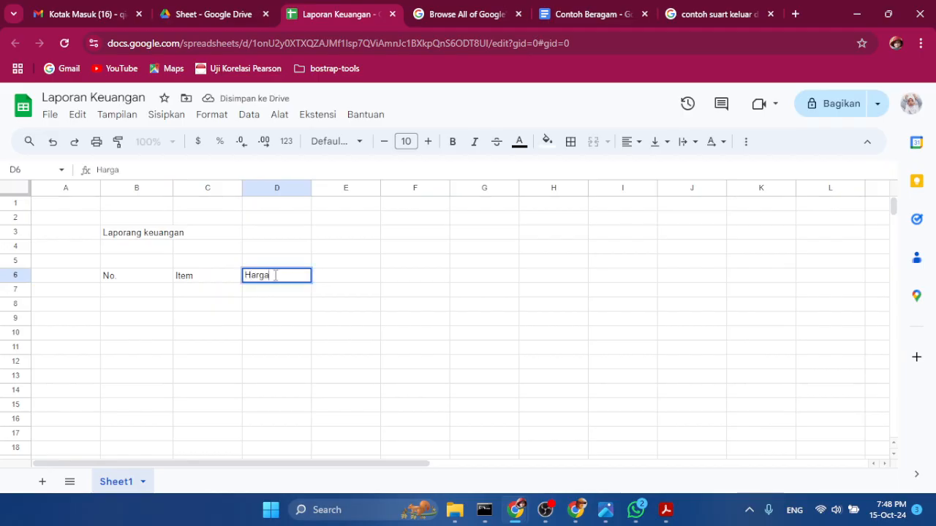
{"action": "type", "text": " Dasar"}
{"action": "key", "text": "Return"}
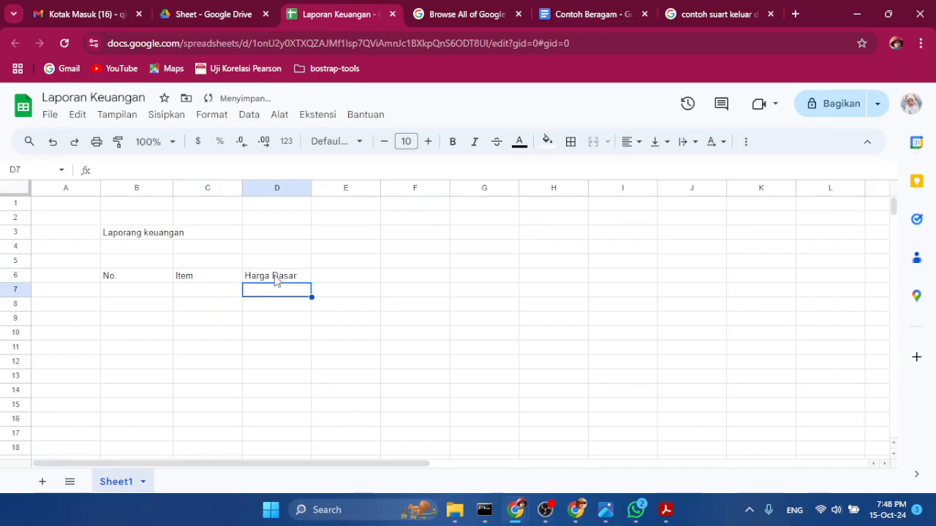
Replace the header in D6 with "Total Barang" and enter "Harga Dasar" in E6.
{"action": "left_click", "coordinate": [275, 281]}
{"action": "key", "text": "BackSpace"}
{"action": "type", "text": "Total Barang"}
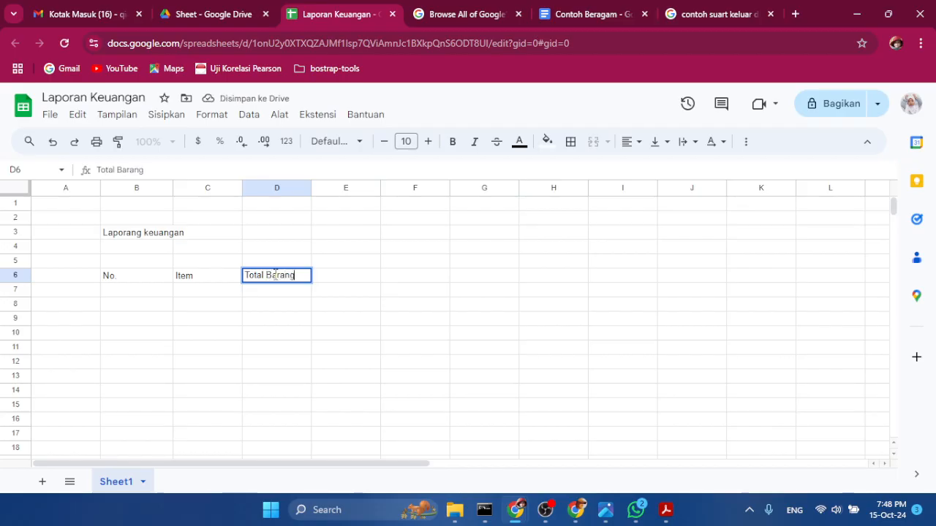
{"action": "key", "text": "Tab"}
{"action": "type", "text": "Harg"}
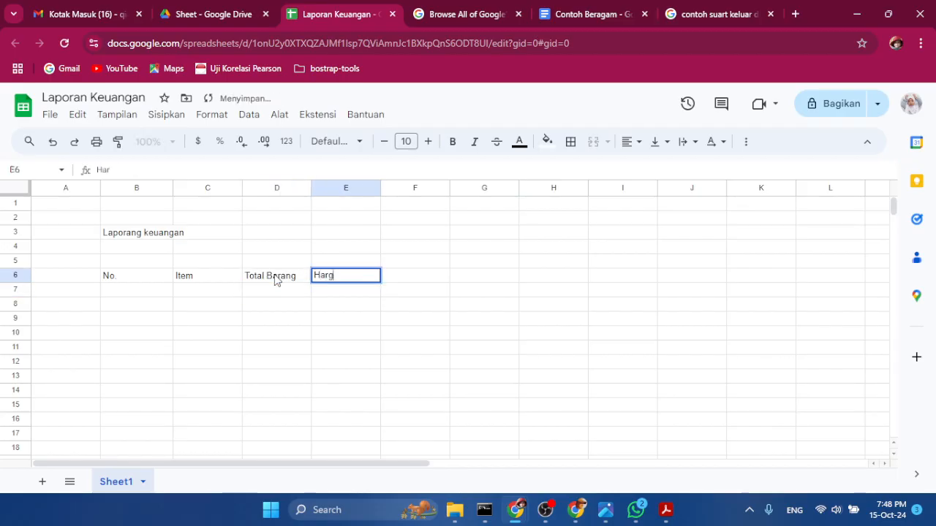
{"action": "type", "text": "a Dasar"}
{"action": "key", "text": "Return"}
Enter the column header "Total Harga" in F6.
{"action": "key", "text": "Up"}
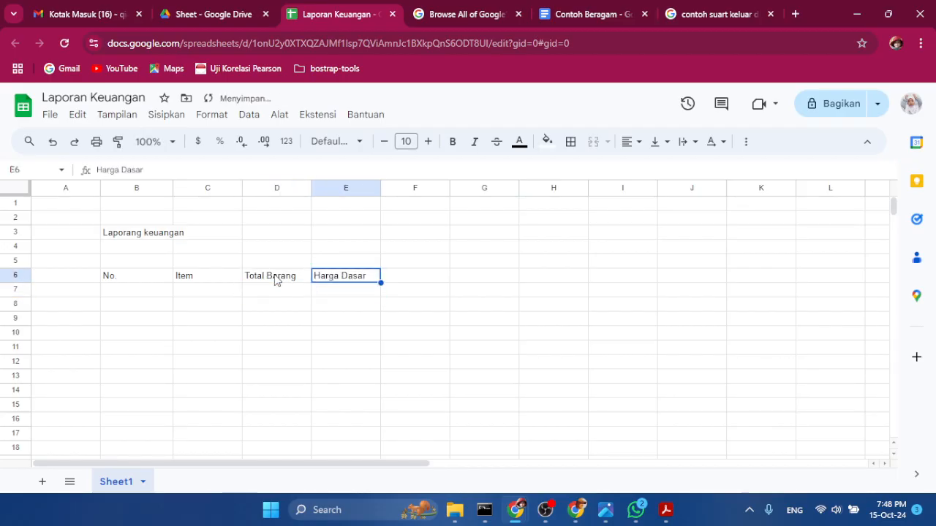
{"action": "key", "text": "Tab"}
{"action": "type", "text": "Total Harg"}
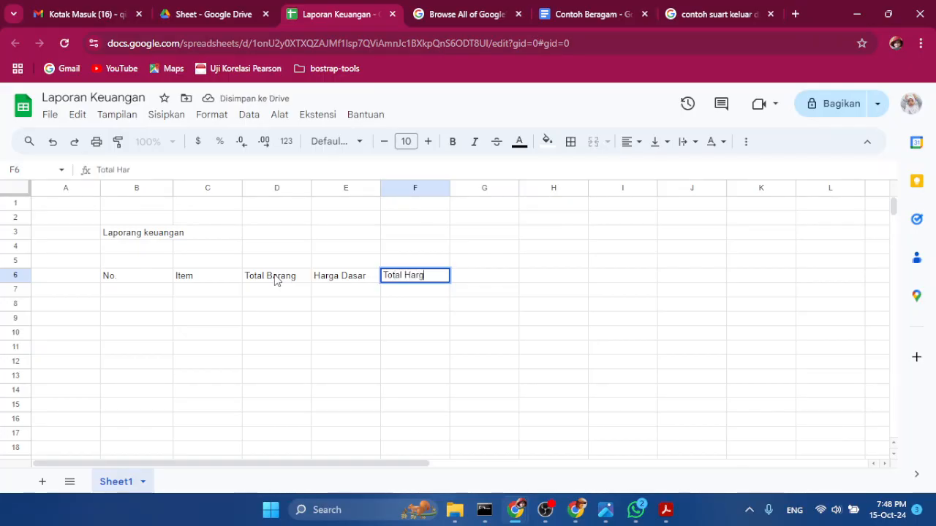
{"action": "type", "text": "a"}
{"action": "key", "text": "Return"}
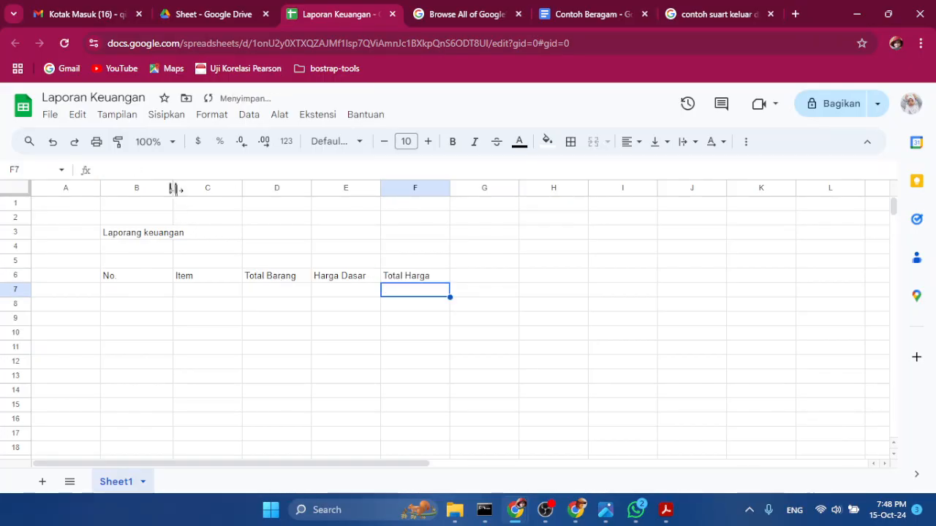
Narrow column B to fit the numbering, widen column C to about double, and widen column D slightly.
{"action": "left_click_drag", "start_coordinate": [174, 188], "coordinate": [133, 188]}
{"action": "left_click_drag", "start_coordinate": [201, 188], "coordinate": [285, 188]}
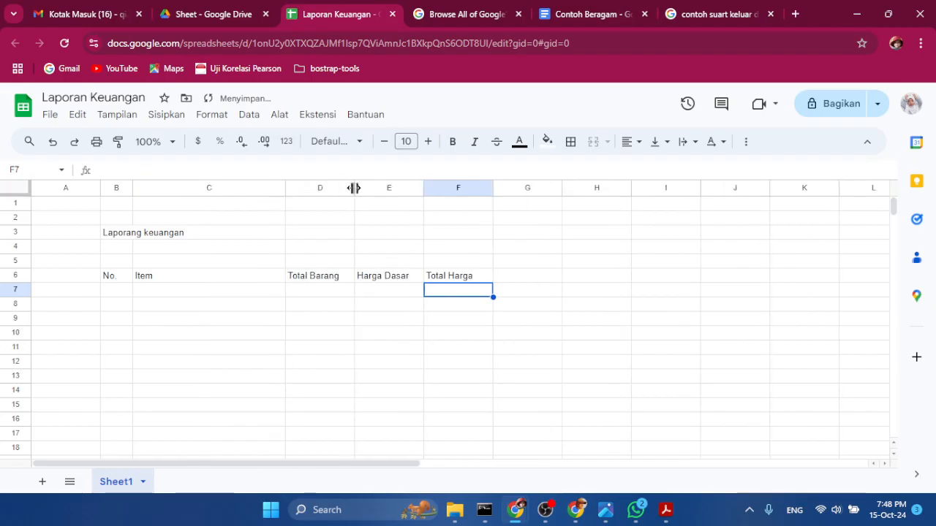
{"action": "left_click_drag", "start_coordinate": [355, 188], "coordinate": [363, 188]}
Center the header cells B6:F6 horizontally.
{"action": "left_click_drag", "start_coordinate": [119, 278], "coordinate": [451, 278]}
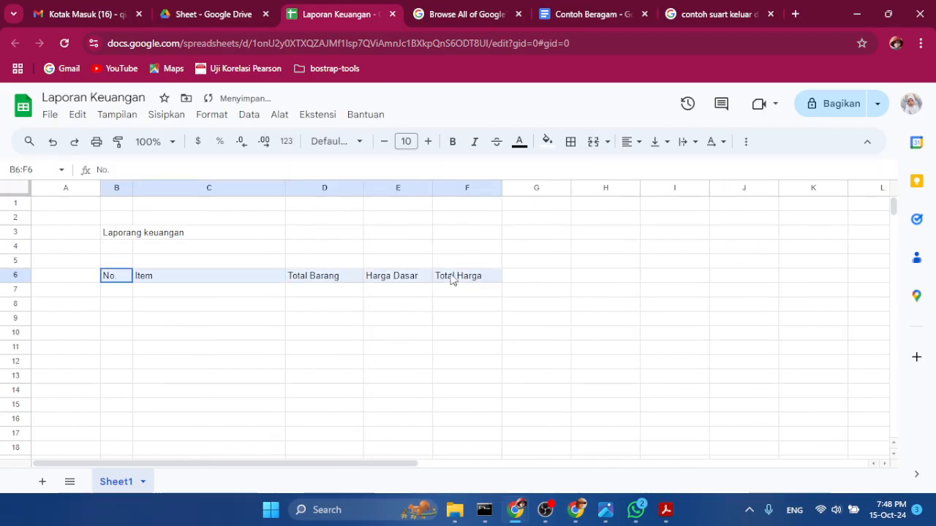
{"action": "left_click", "coordinate": [636, 141]}
{"action": "left_click", "coordinate": [651, 167]}
{"action": "left_click", "coordinate": [240, 318]}
Enter item number 1 in B8 and the item "Printer Epson" in C8.
{"action": "left_click", "coordinate": [122, 291]}
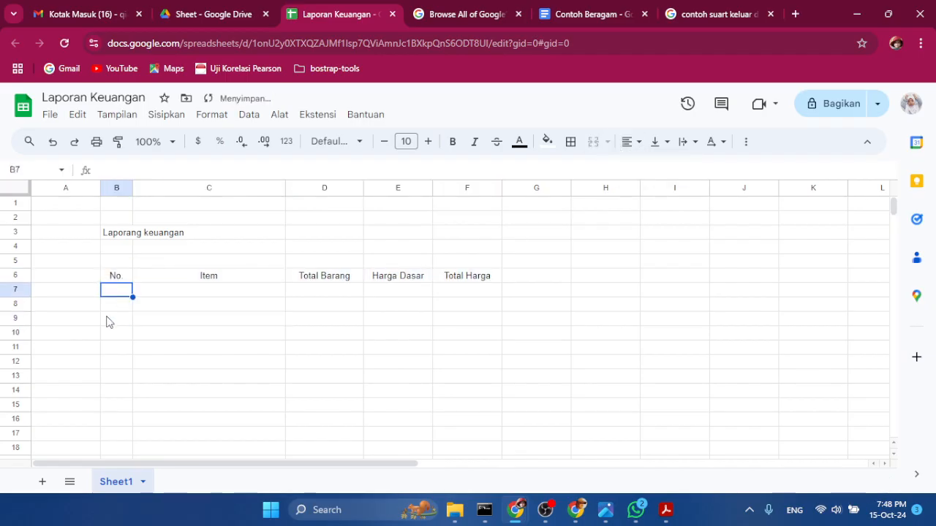
{"action": "left_click", "coordinate": [115, 306]}
{"action": "key", "text": "Down"}
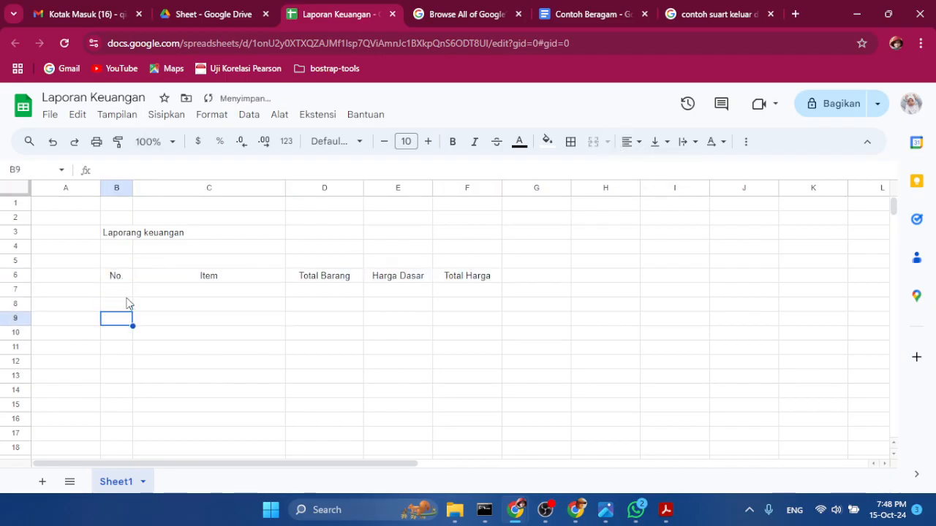
{"action": "left_click", "coordinate": [127, 299]}
{"action": "left_click", "coordinate": [185, 305]}
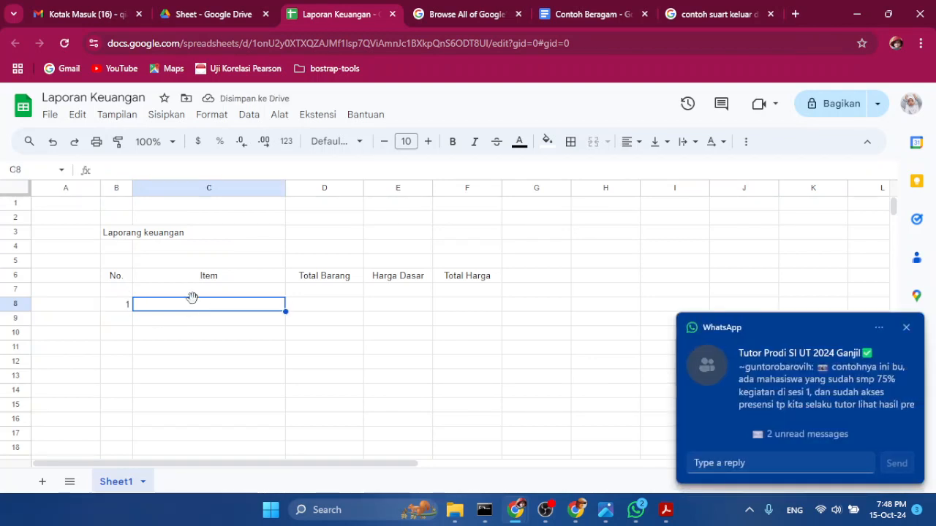
{"action": "double_click", "coordinate": [192, 298]}
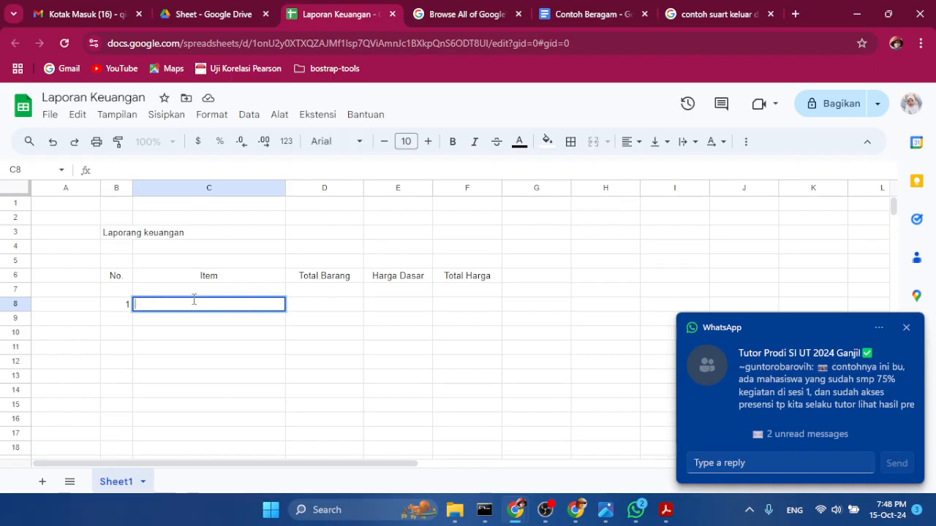
{"action": "type", "text": "Pri"}
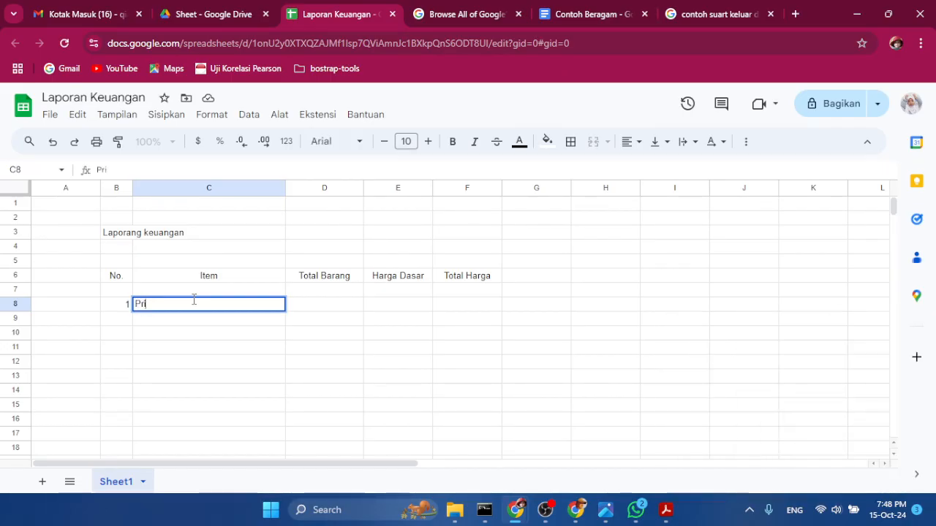
{"action": "type", "text": "nter Epson"}
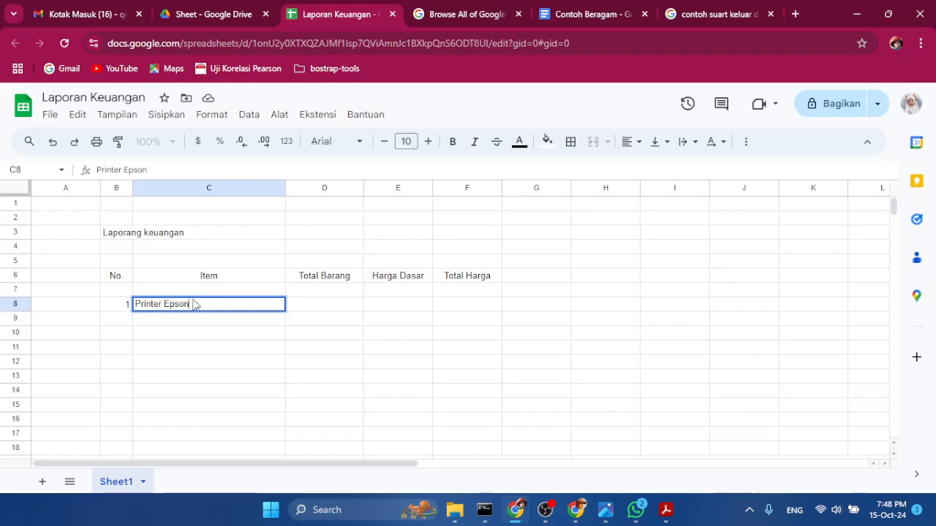
{"action": "key", "text": "Return"}
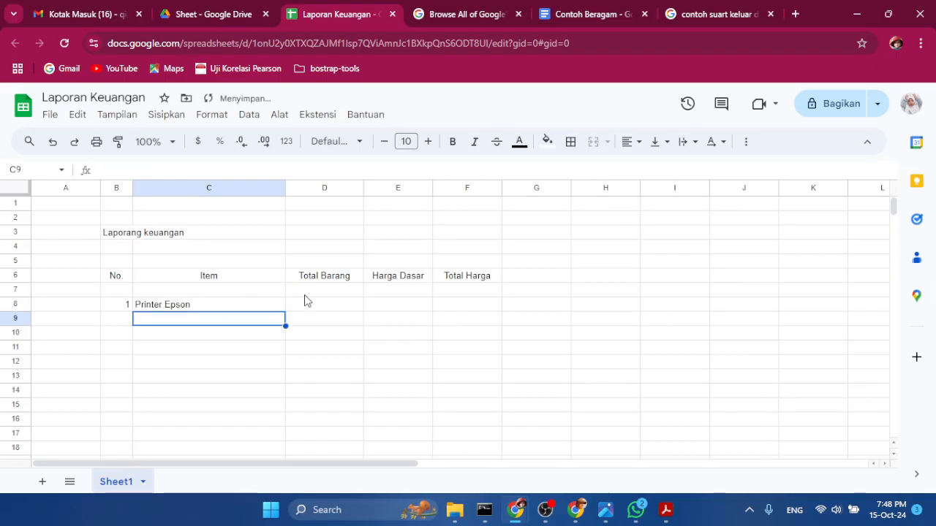
Enter 2 as the Total Barang in D8 and 2500000 as the Harga Dasar in E8.
{"action": "left_click", "coordinate": [317, 310]}
{"action": "type", "text": "2"}
{"action": "key", "text": "Return"}
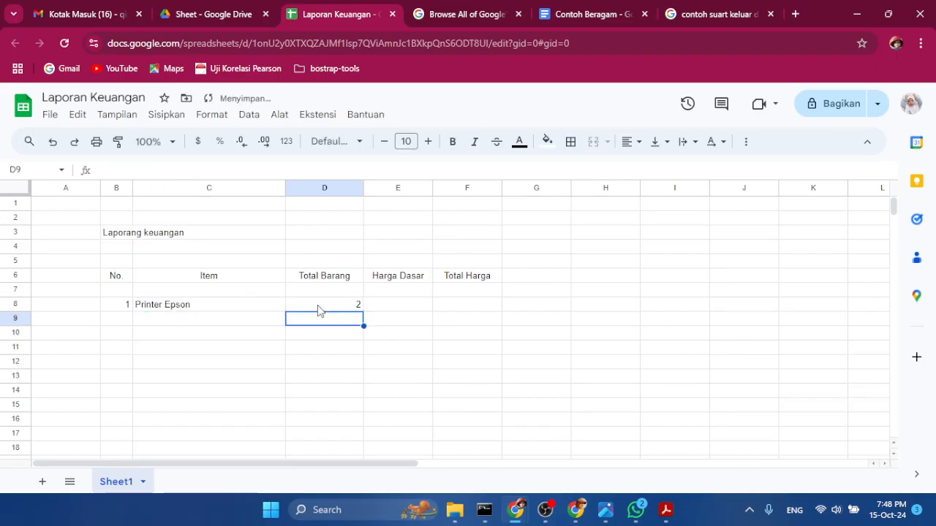
{"action": "key", "text": "Up"}
{"action": "key", "text": "Right"}
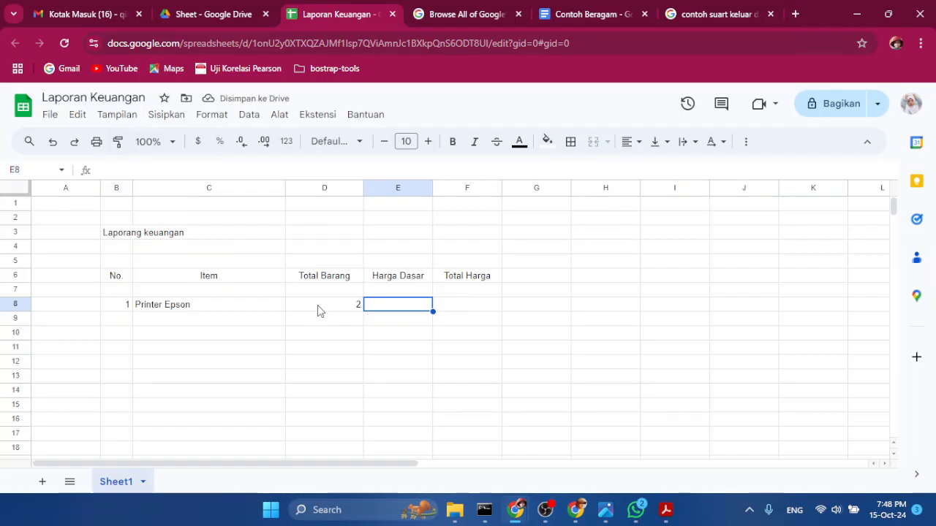
{"action": "type", "text": "250000"}
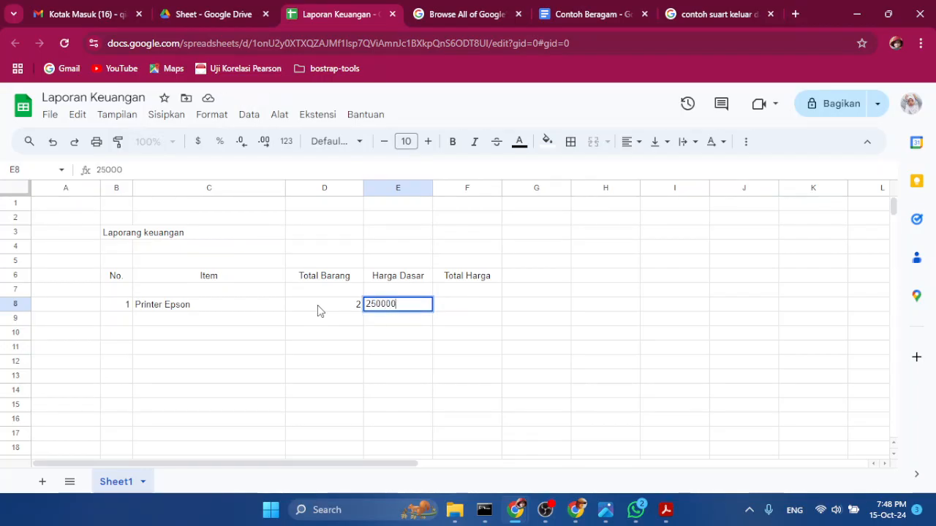
{"action": "type", "text": "0"}
{"action": "key", "text": "Return"}
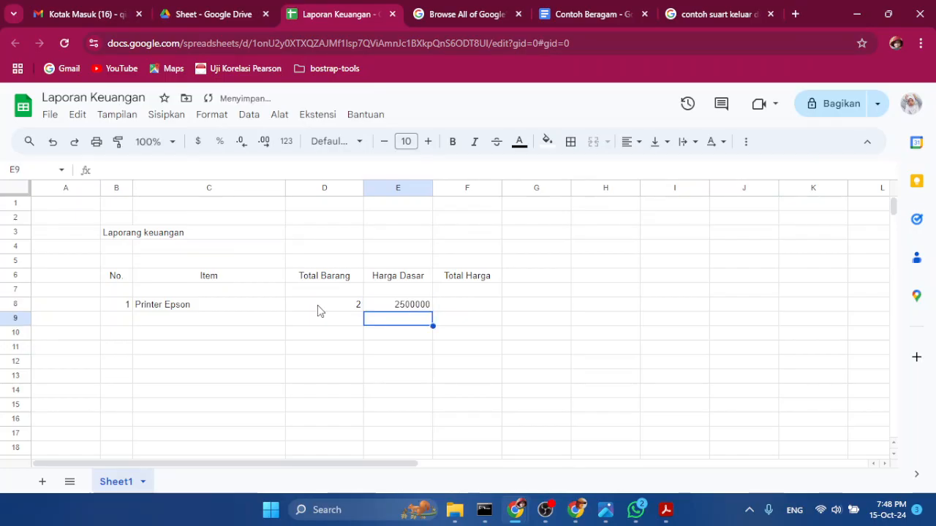
Format the Harga Dasar value in E8 to show one decimal place.
{"action": "left_click", "coordinate": [417, 308]}
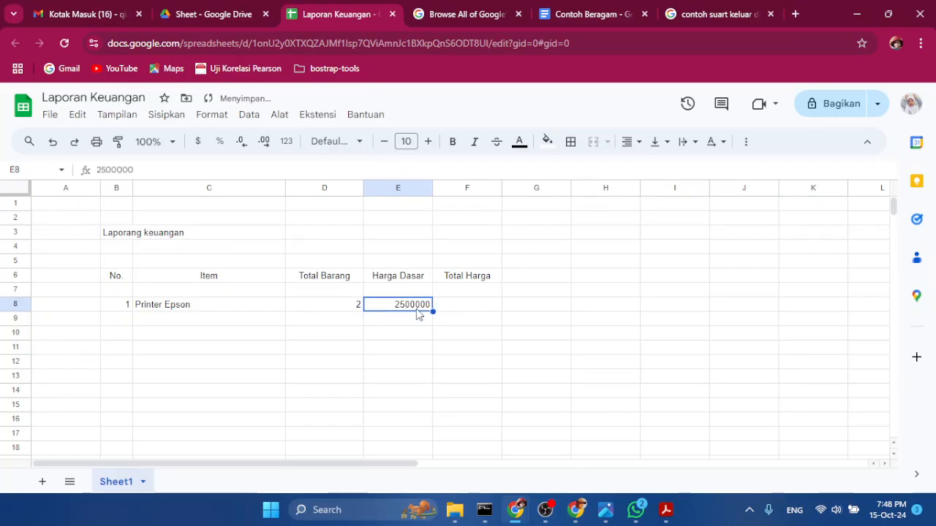
{"action": "left_click", "coordinate": [242, 144]}
{"action": "left_click", "coordinate": [265, 145]}
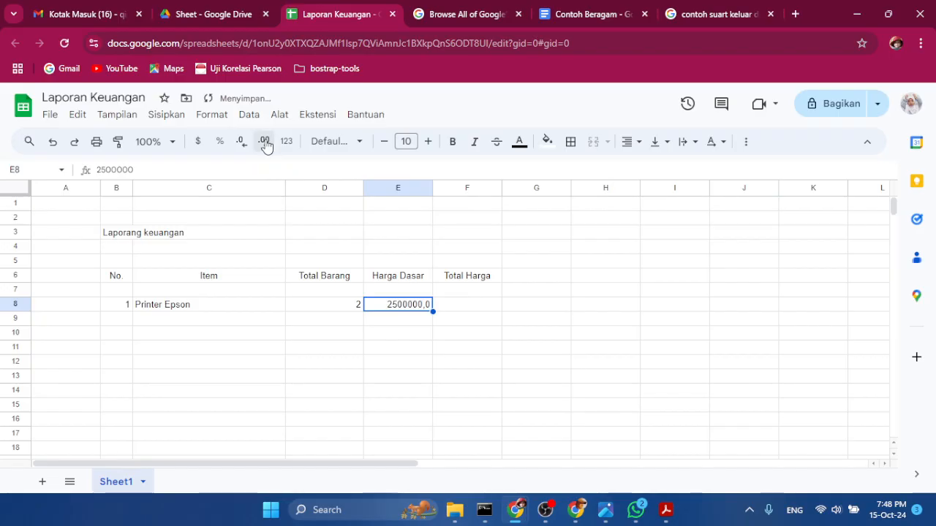
Apply the Angka (1.000,12) number format to the Harga Dasar value in E8.
{"action": "left_click", "coordinate": [360, 143]}
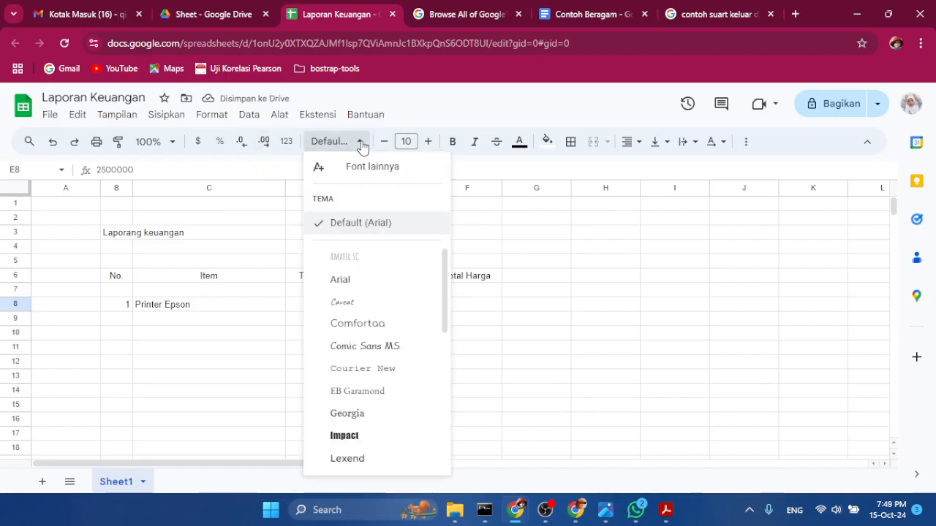
{"action": "left_click", "coordinate": [360, 144]}
{"action": "left_click", "coordinate": [288, 144]}
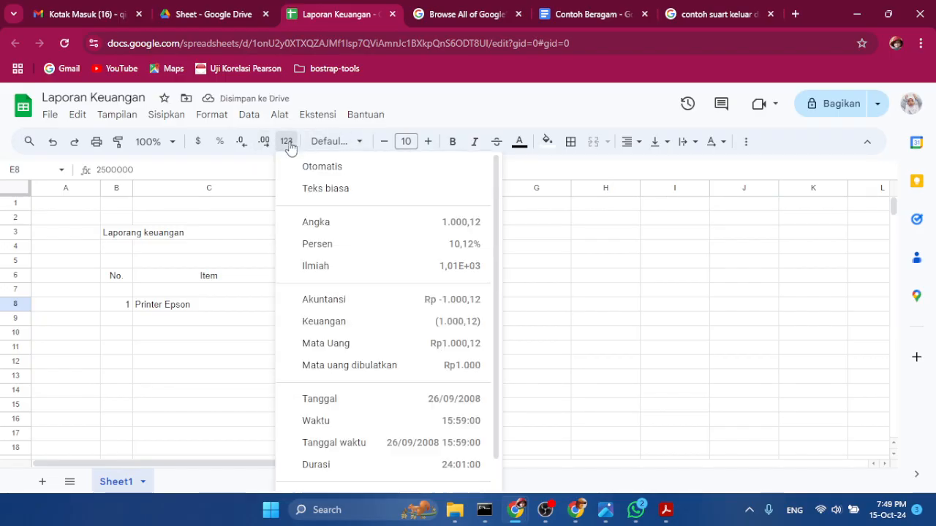
{"action": "left_click", "coordinate": [377, 229]}
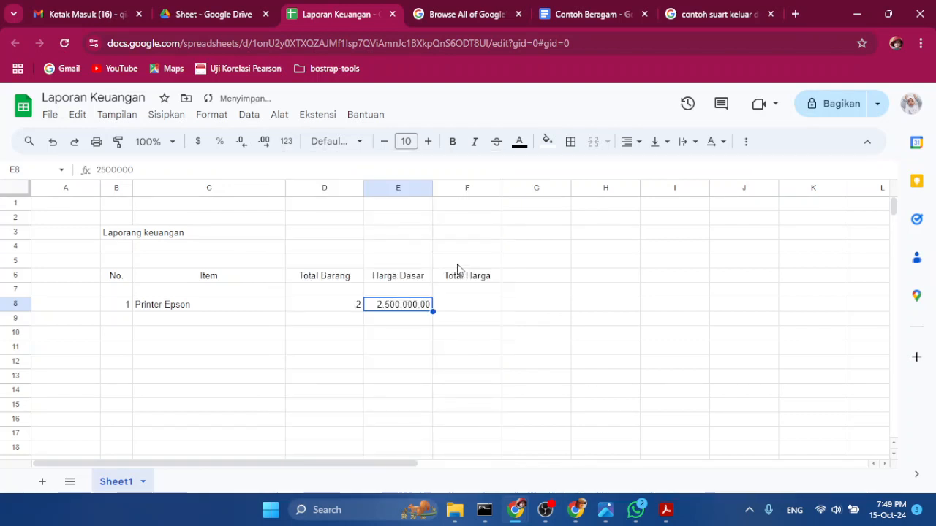
Widen the Harga Dasar column E so the formatted price has more room.
{"action": "left_click", "coordinate": [406, 322]}
{"action": "left_click", "coordinate": [461, 304]}
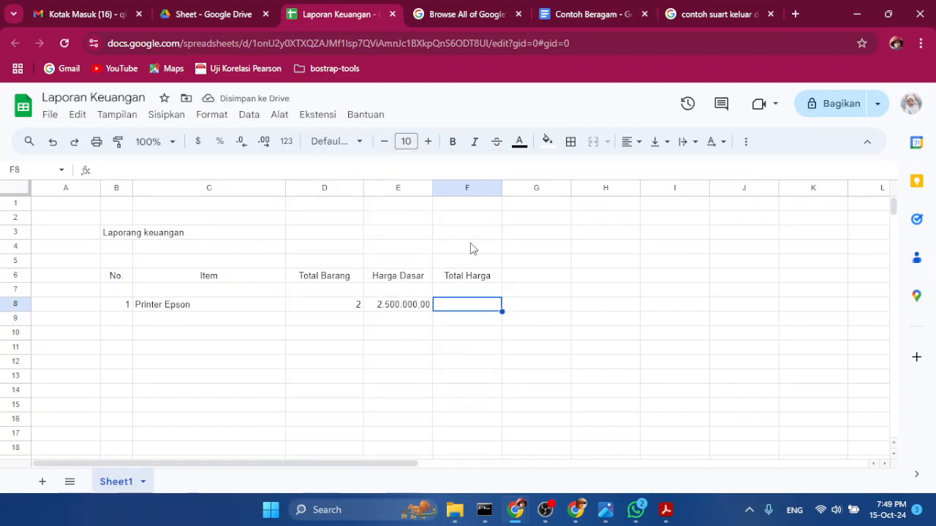
{"action": "left_click_drag", "start_coordinate": [433, 188], "coordinate": [461, 187]}
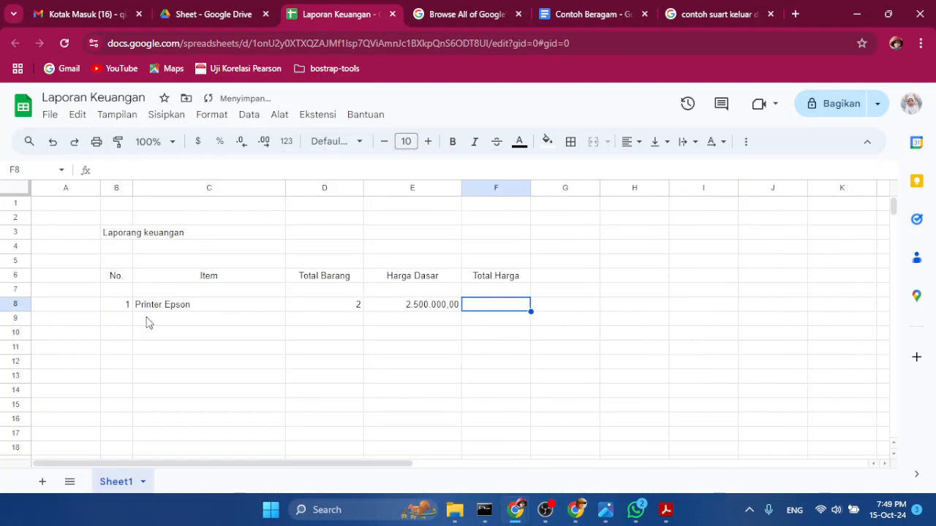
Enter item number 2 in B9 and the item "Meja Kerja" in C9.
{"action": "left_click", "coordinate": [124, 318]}
{"action": "type", "text": "2"}
{"action": "key", "text": "Tab"}
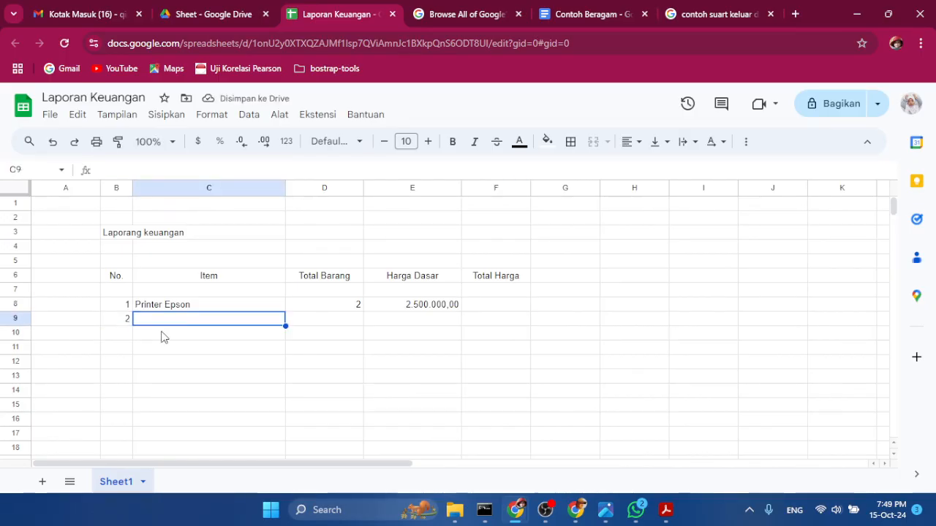
{"action": "type", "text": "Meja "}
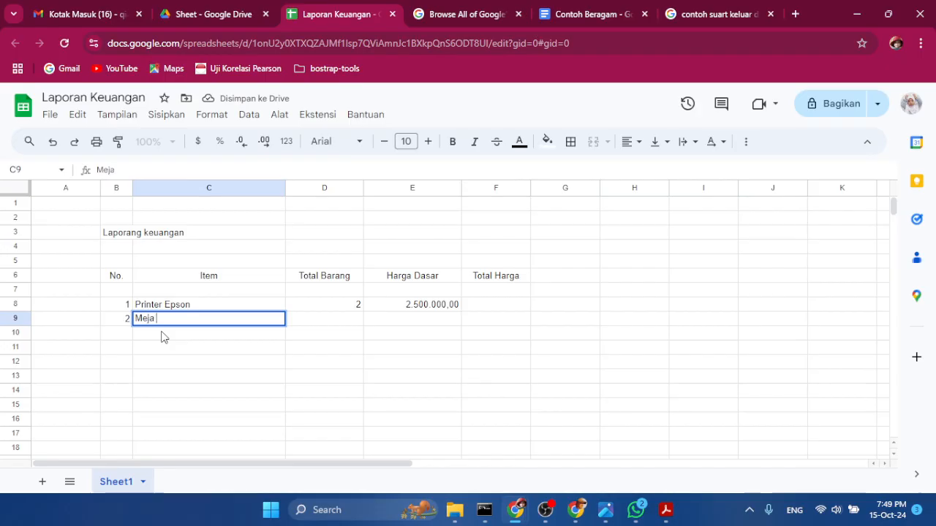
{"action": "type", "text": "Kerja"}
{"action": "key", "text": "Return"}
{"action": "key", "text": "Up"}
{"action": "key", "text": "Right"}
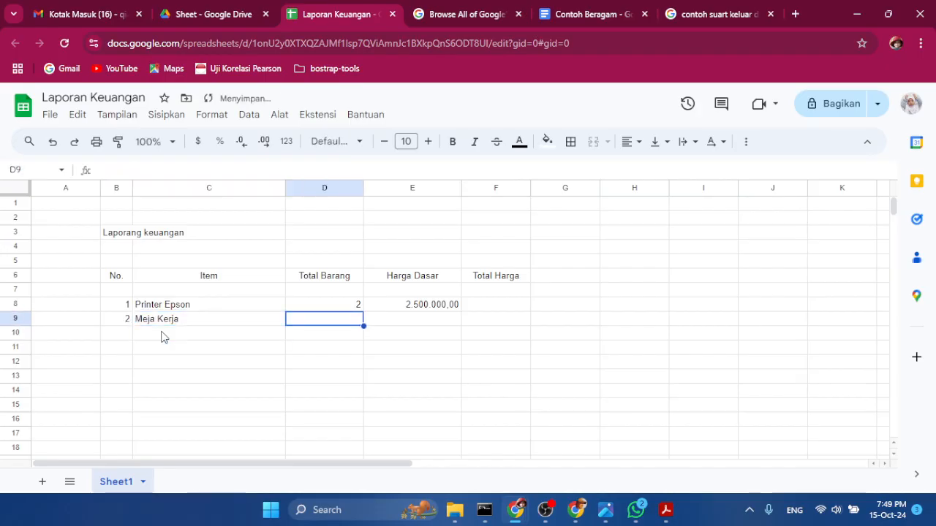
Enter 10 as the Total Barang in D9 and 1250000 as the Harga Dasar in E9.
{"action": "type", "text": "10"}
{"action": "key", "text": "Return"}
{"action": "key", "text": "Up"}
{"action": "key", "text": "Right"}
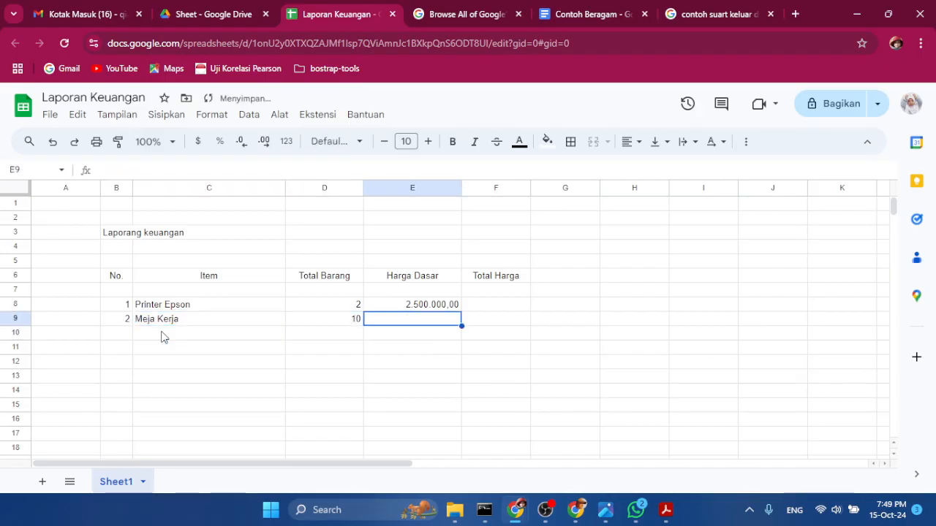
{"action": "type", "text": "1250000"}
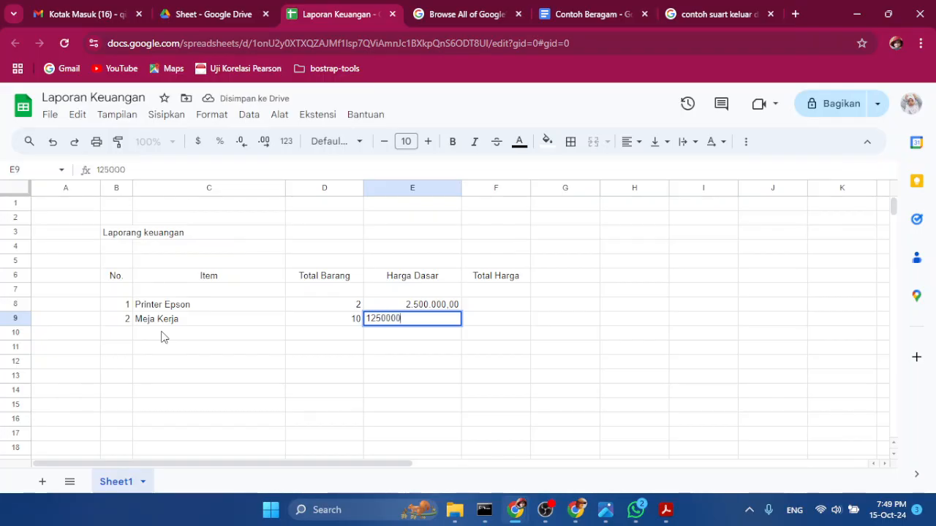
{"action": "key", "text": "Return"}
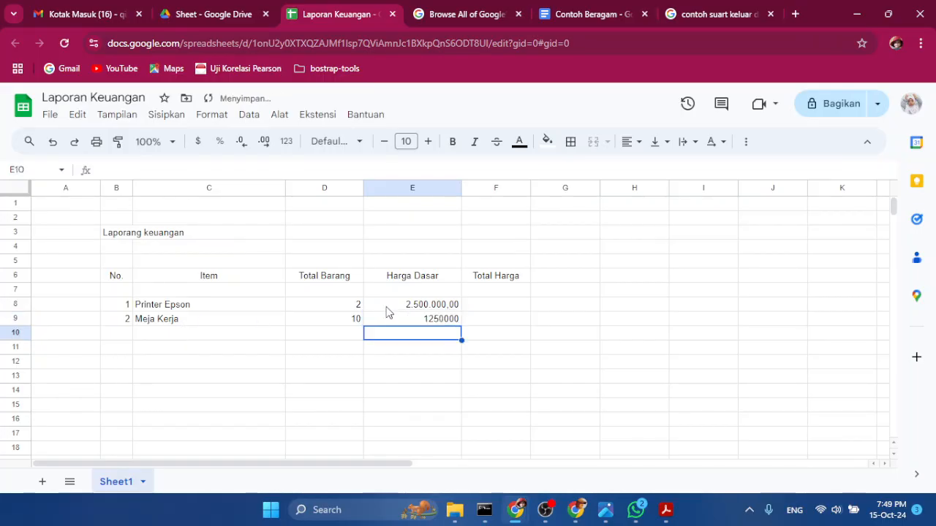
Apply the Angka number format to the Harga Dasar cells E8:E21.
{"action": "left_click_drag", "start_coordinate": [386, 307], "coordinate": [424, 441]}
{"action": "left_click", "coordinate": [287, 143]}
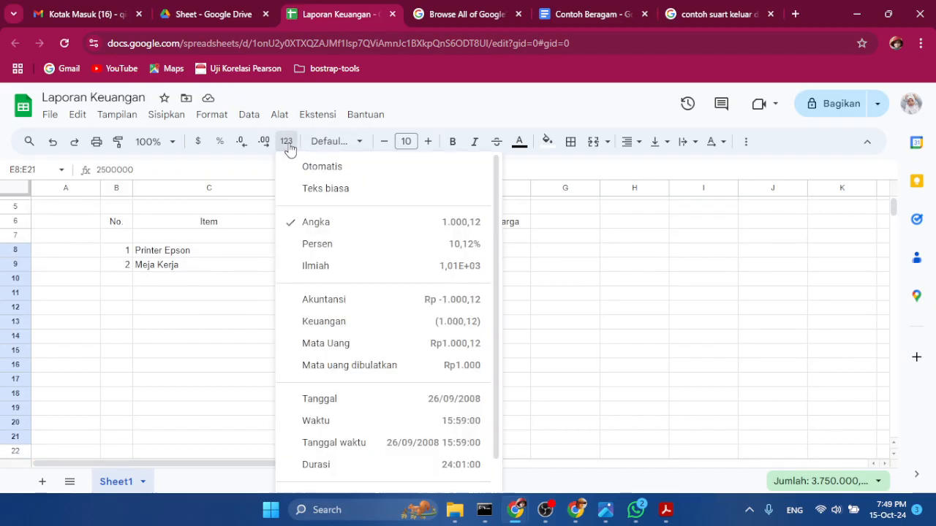
{"action": "left_click", "coordinate": [333, 225]}
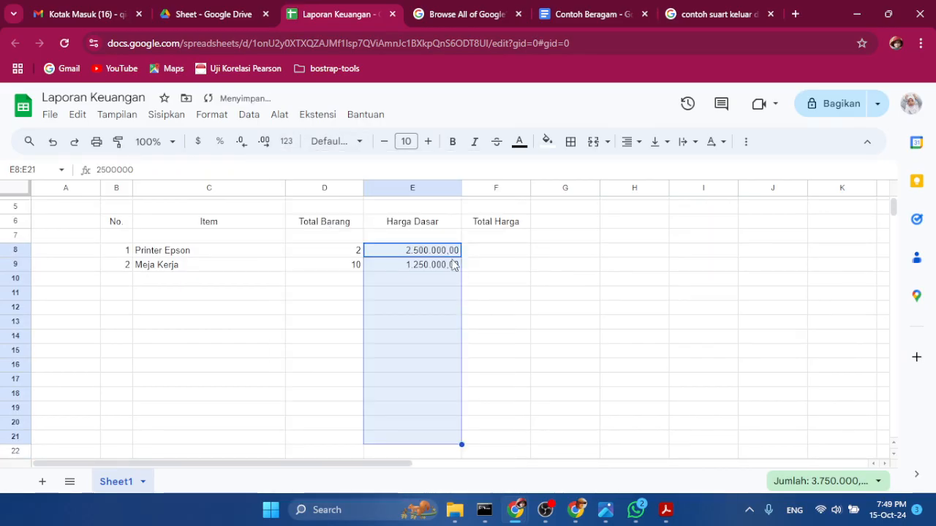
{"action": "left_click", "coordinate": [409, 292]}
Enter item number 3 in B10 and select the item cell C10.
{"action": "left_click", "coordinate": [129, 282]}
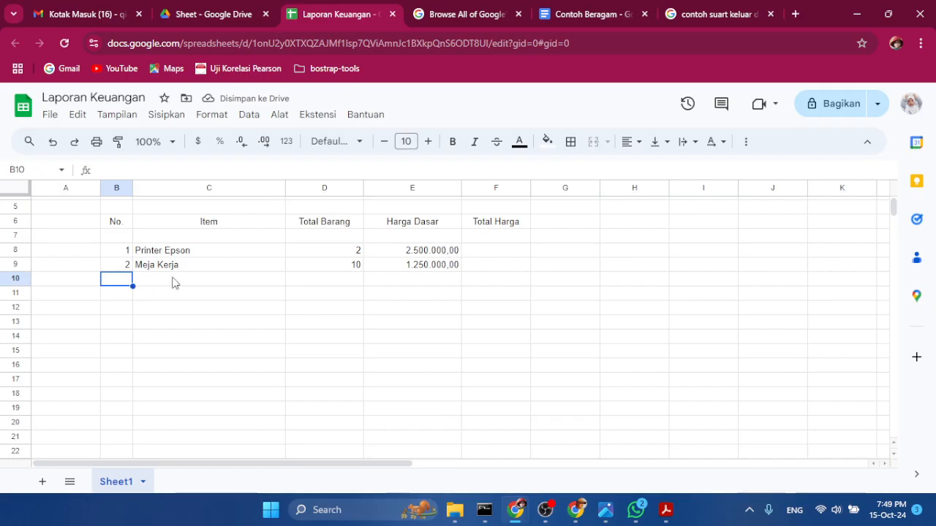
{"action": "type", "text": "3"}
{"action": "key", "text": "Return"}
{"action": "left_click", "coordinate": [173, 281]}
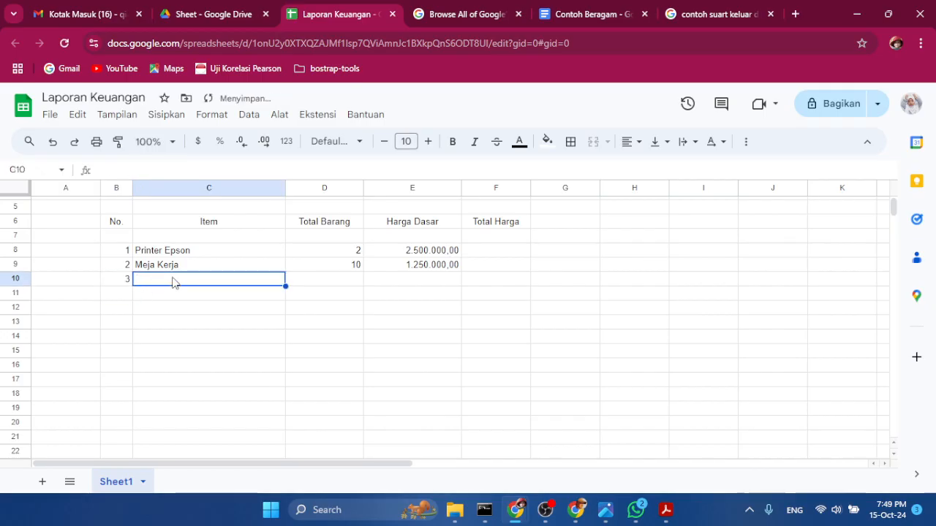
{"action": "scroll", "coordinate": [223, 297], "scroll_direction": "up", "scroll_amount": 2}
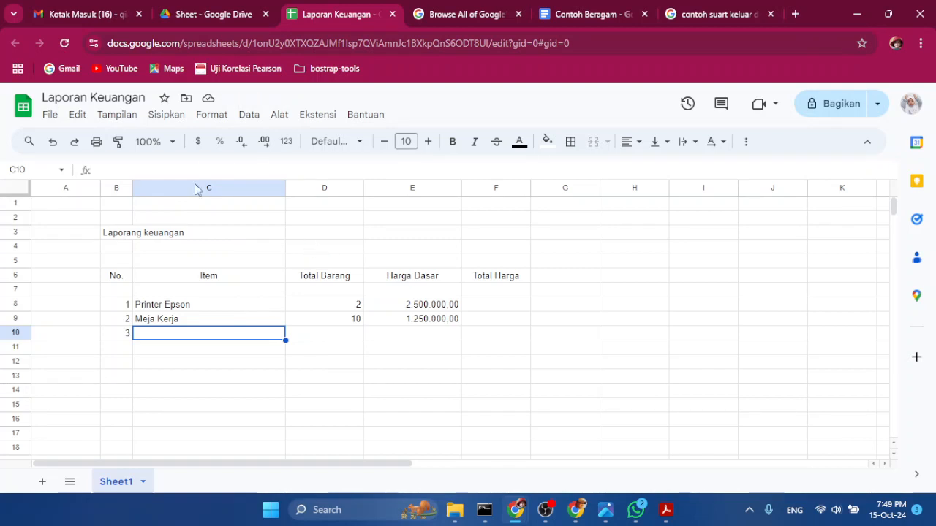
Share the Laporan Keuangan spreadsheet with the first suggested contact as Editor, notifying them with a message beginning "bantu".
{"action": "left_click", "coordinate": [830, 110]}
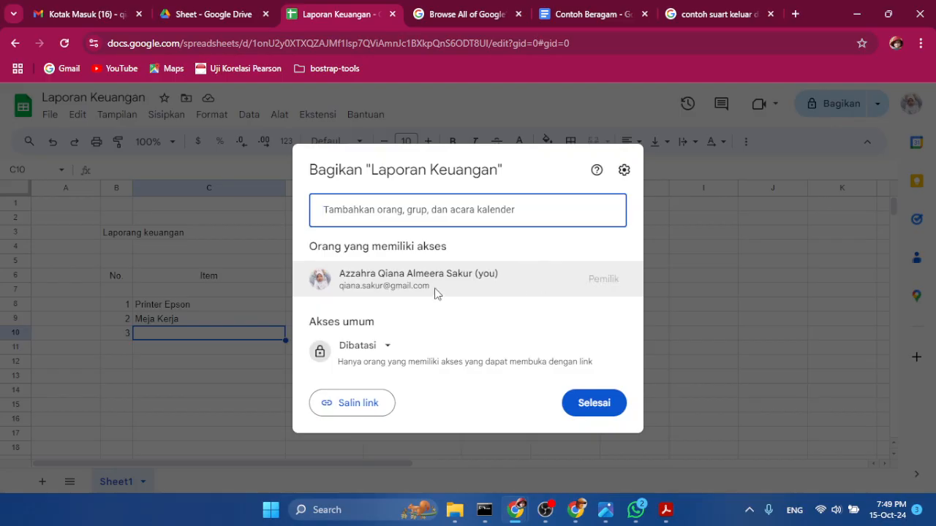
{"action": "left_click", "coordinate": [490, 211]}
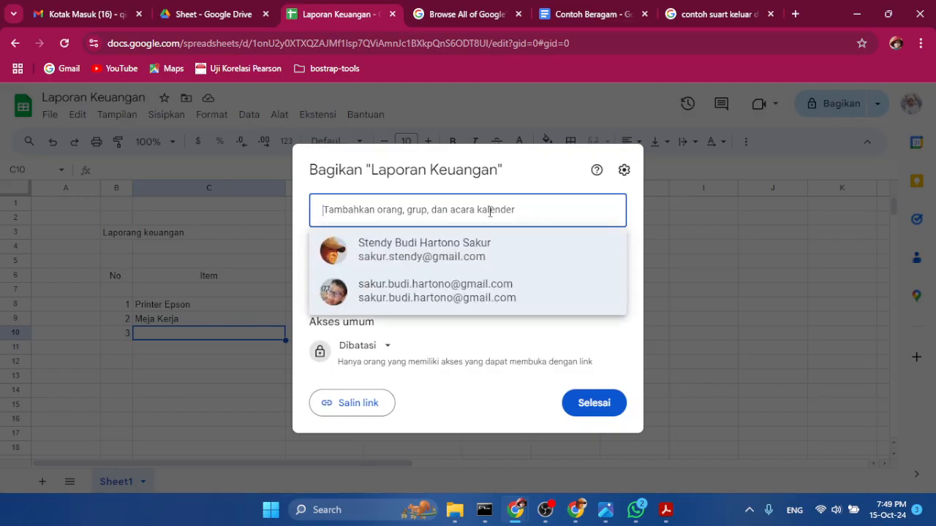
{"action": "left_click", "coordinate": [485, 258]}
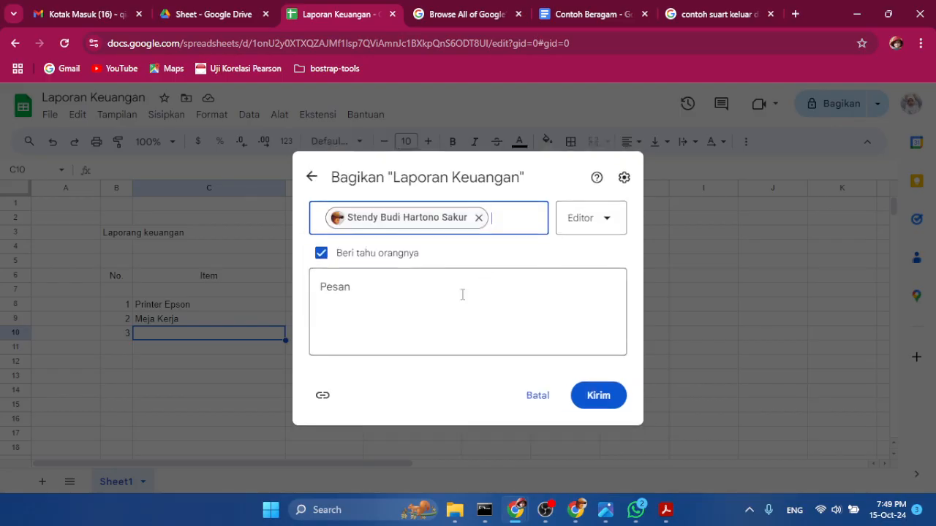
{"action": "left_click", "coordinate": [453, 308]}
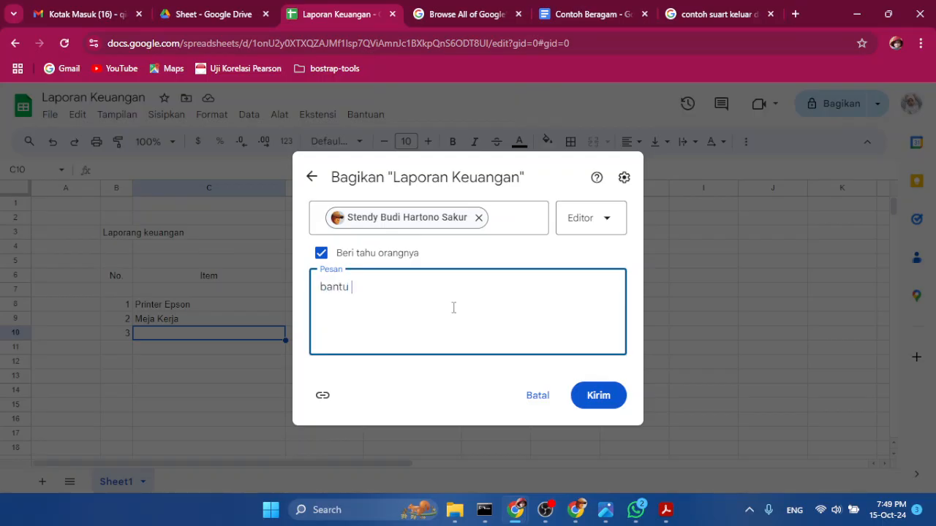
{"action": "left_click", "coordinate": [584, 386]}
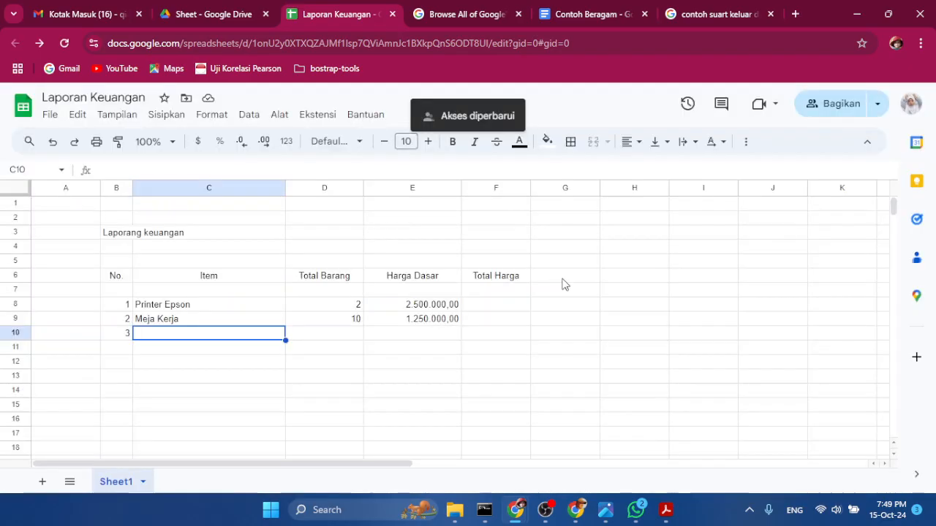
Email the file's editor from the sharing settings with the message "tolong tambhakan barang uang akan dibeli semester ini.".
{"action": "left_click", "coordinate": [838, 108]}
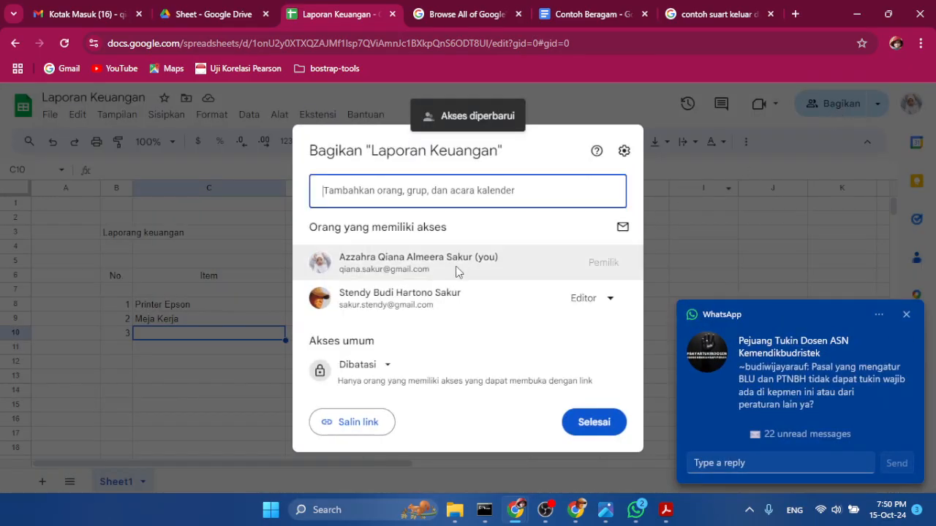
{"action": "left_click", "coordinate": [623, 229]}
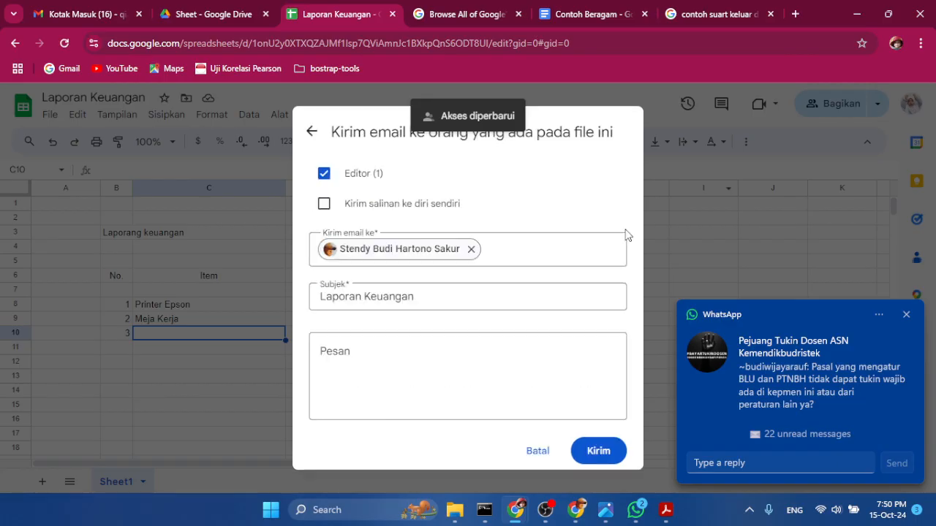
{"action": "left_click", "coordinate": [393, 350]}
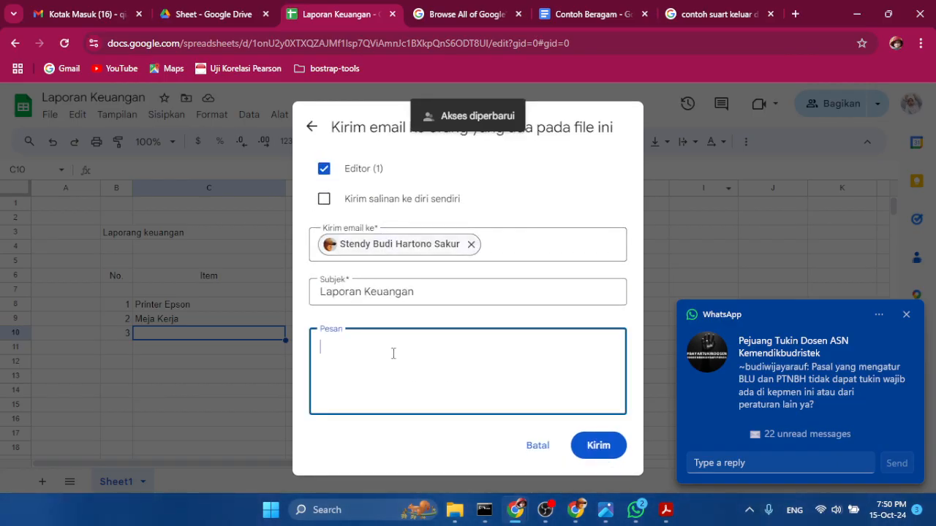
{"action": "type", "text": "to"}
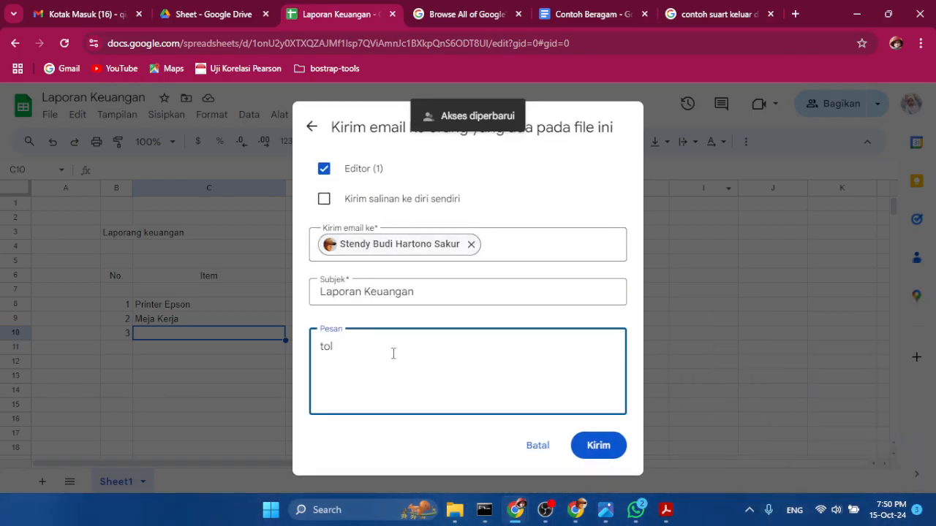
{"action": "type", "text": "long tambhakn"}
{"action": "key", "text": "BackSpace"}
{"action": "key", "text": "BackSpace"}
{"action": "type", "text": "an abrang"}
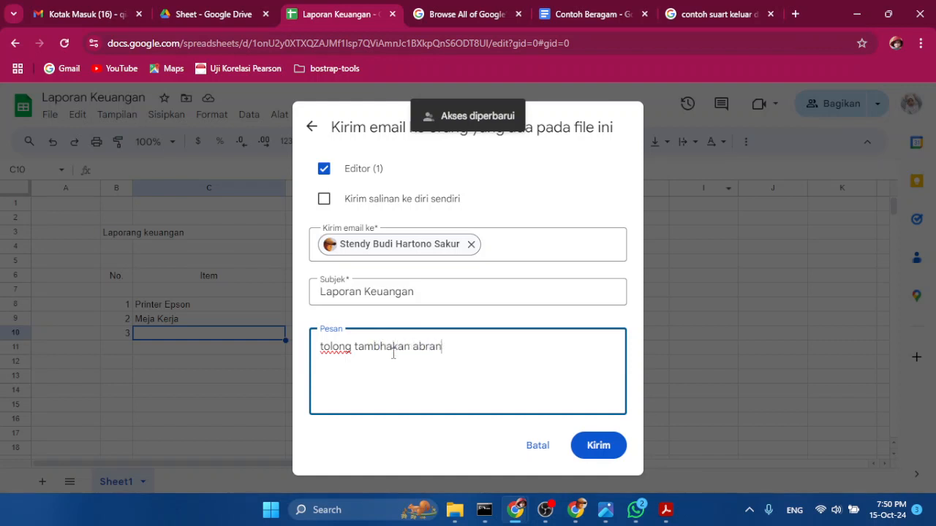
{"action": "key", "text": "BackSpace"}
{"action": "key", "text": "BackSpace"}
{"action": "key", "text": "BackSpace"}
{"action": "type", "text": "barang uang akan dibeli sem"}
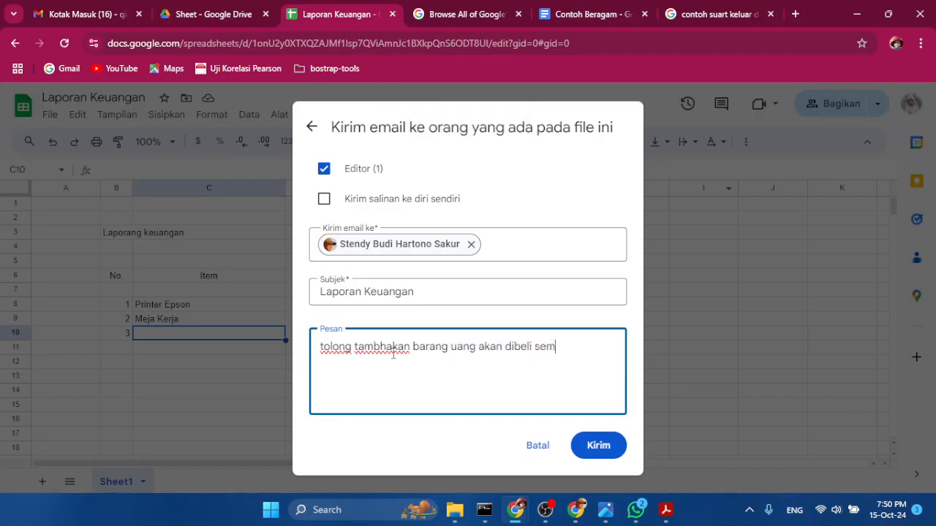
{"action": "type", "text": "ester ini."}
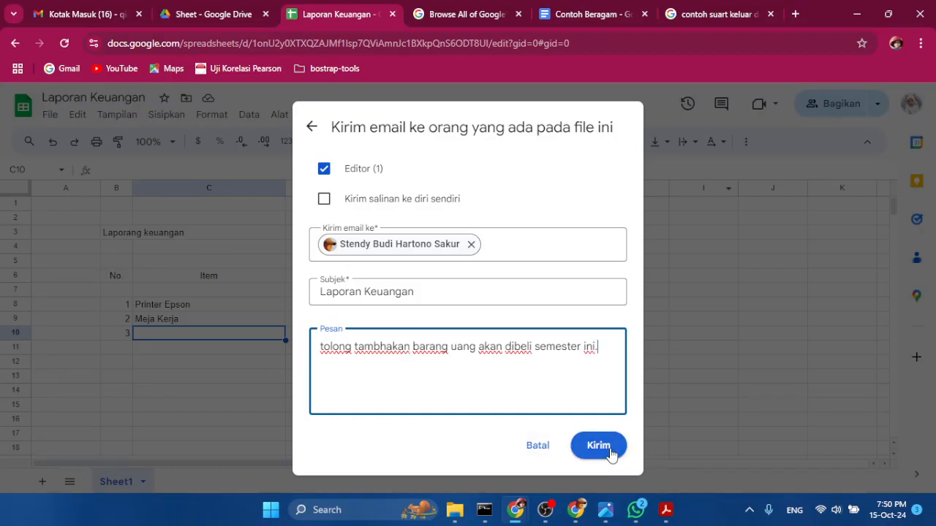
{"action": "left_click", "coordinate": [611, 449]}
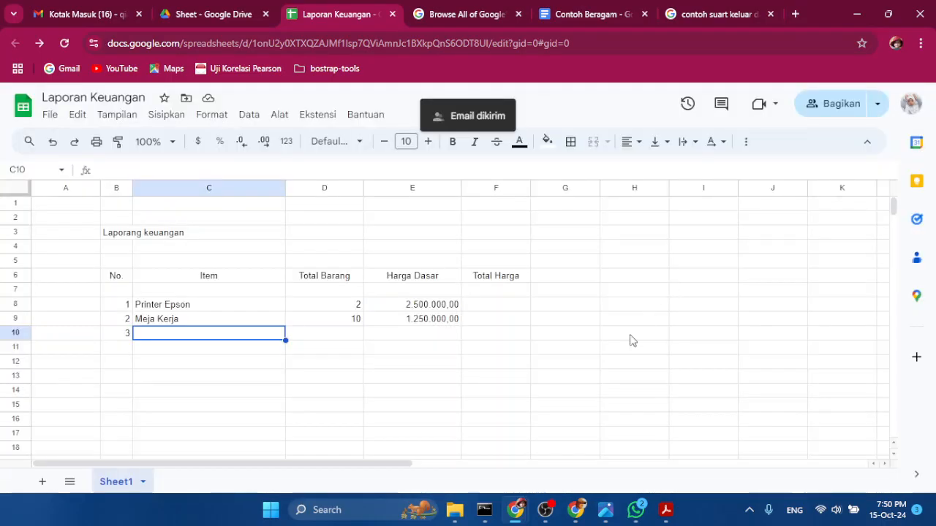
Switch to the Gmail inbox in the recipient's browser window and reload it.
{"action": "left_click", "coordinate": [576, 510]}
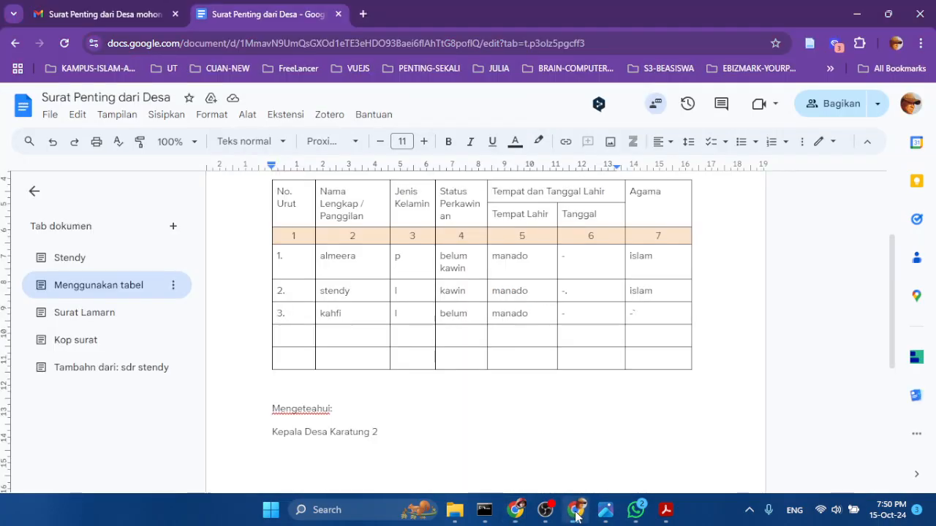
{"action": "left_click", "coordinate": [136, 16]}
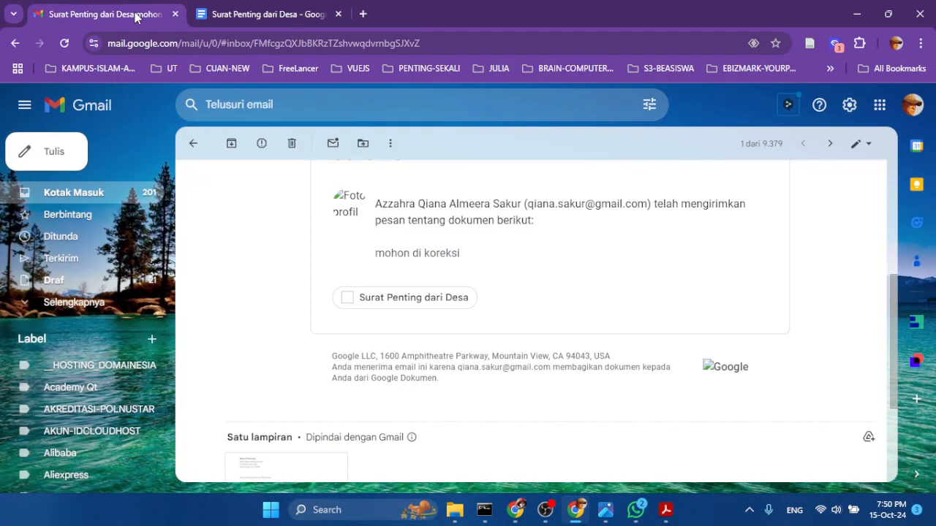
{"action": "left_click", "coordinate": [92, 193]}
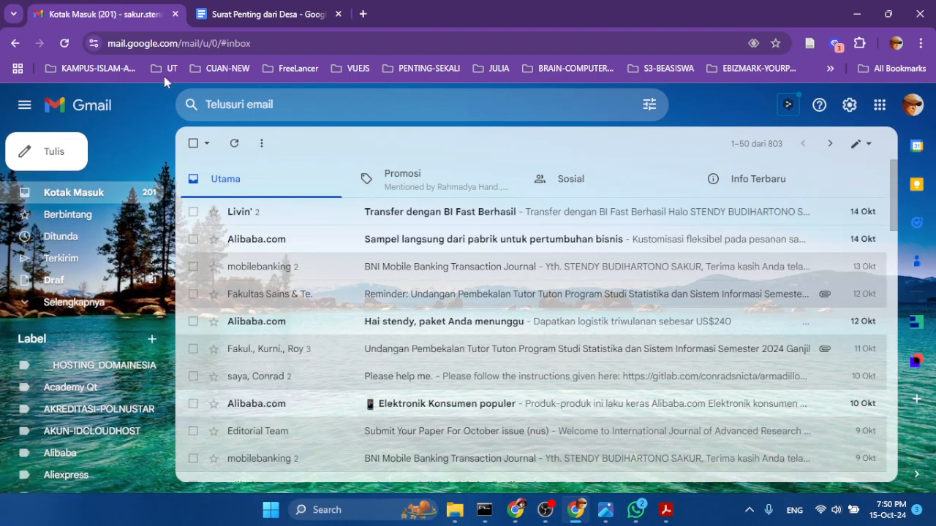
{"action": "left_click", "coordinate": [64, 43]}
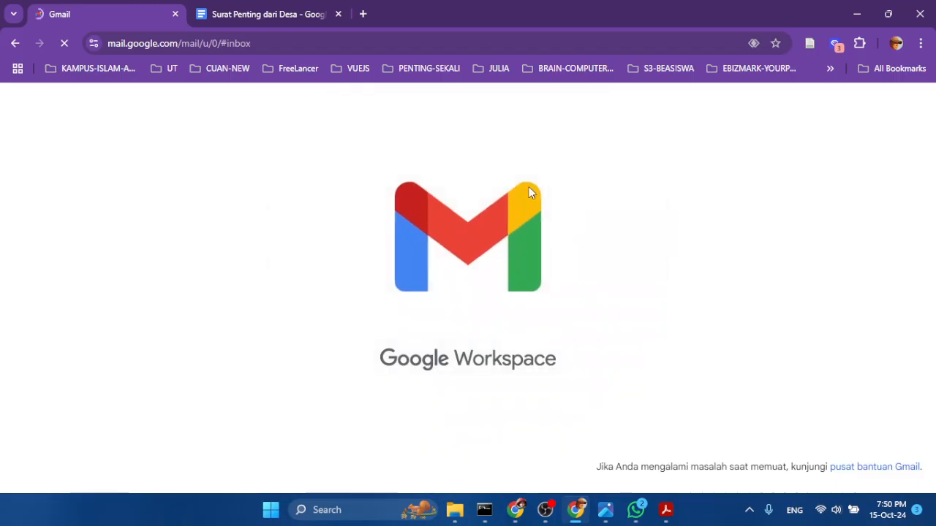
Close the Surat Penting dari Desa document and show the Info Terbaru category of the Gmail inbox.
{"action": "left_click", "coordinate": [303, 14]}
{"action": "left_click", "coordinate": [338, 14]}
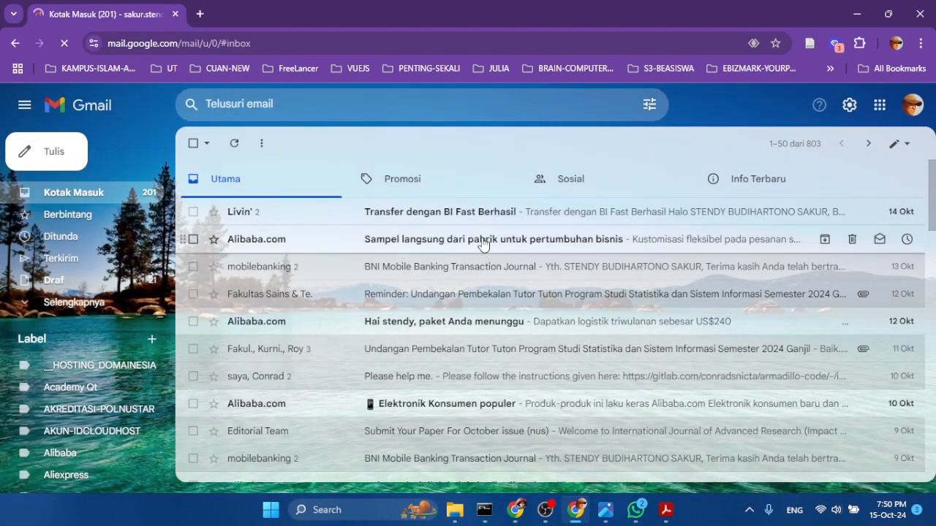
{"action": "left_click", "coordinate": [749, 186]}
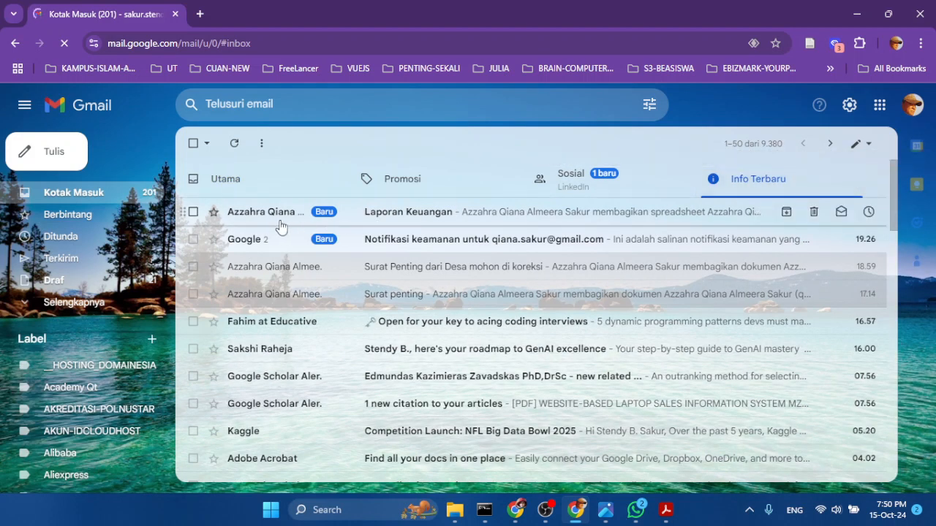
Open the newest Laporan Keuangan invitation email and open the shared spreadsheet from its link.
{"action": "left_click", "coordinate": [411, 222]}
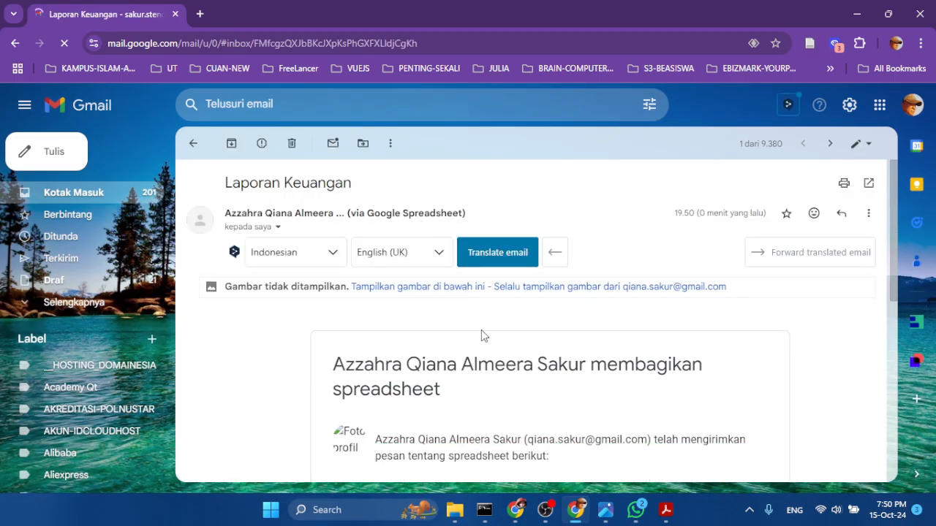
{"action": "scroll", "coordinate": [481, 333], "scroll_direction": "down", "scroll_amount": 3}
{"action": "scroll", "coordinate": [481, 338], "scroll_direction": "down", "scroll_amount": 1}
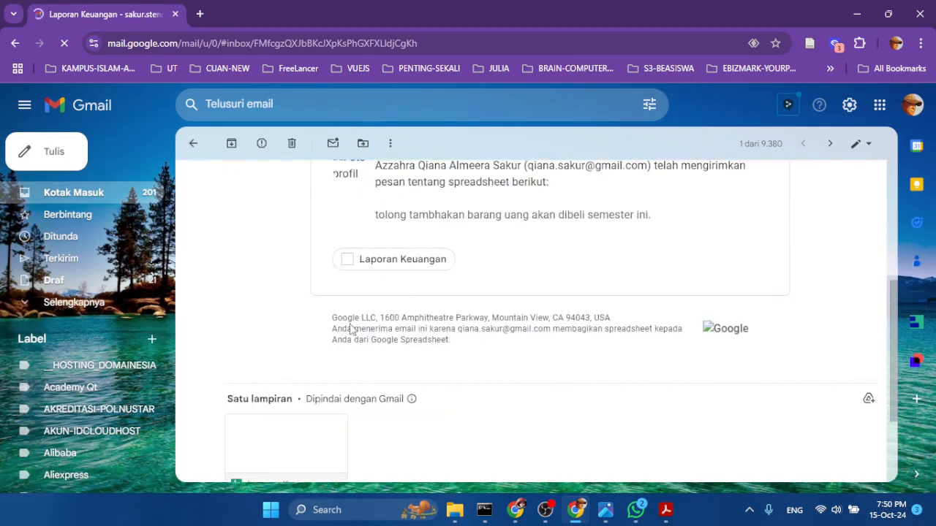
{"action": "left_click", "coordinate": [420, 268]}
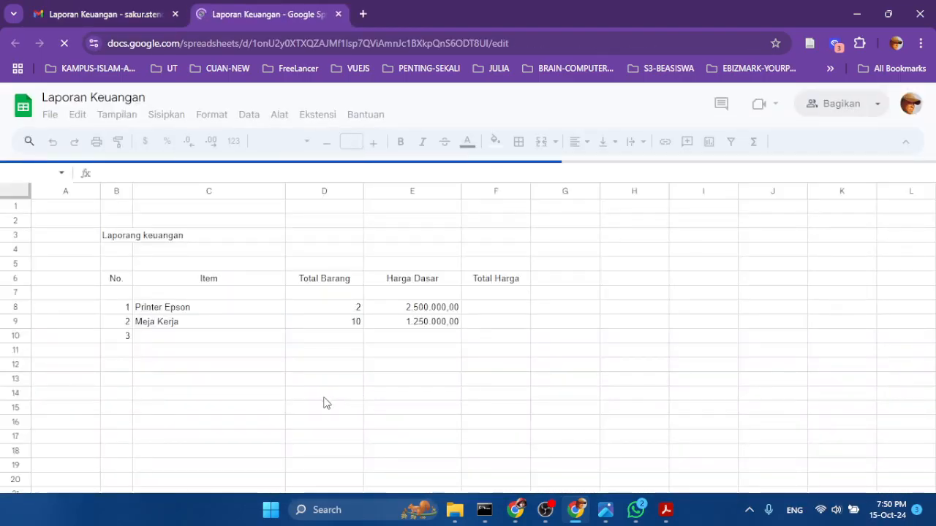
Select cell C10 in the recipient's sheet, and check the collaborator's cell marker from the owner's browser window.
{"action": "left_click", "coordinate": [198, 336]}
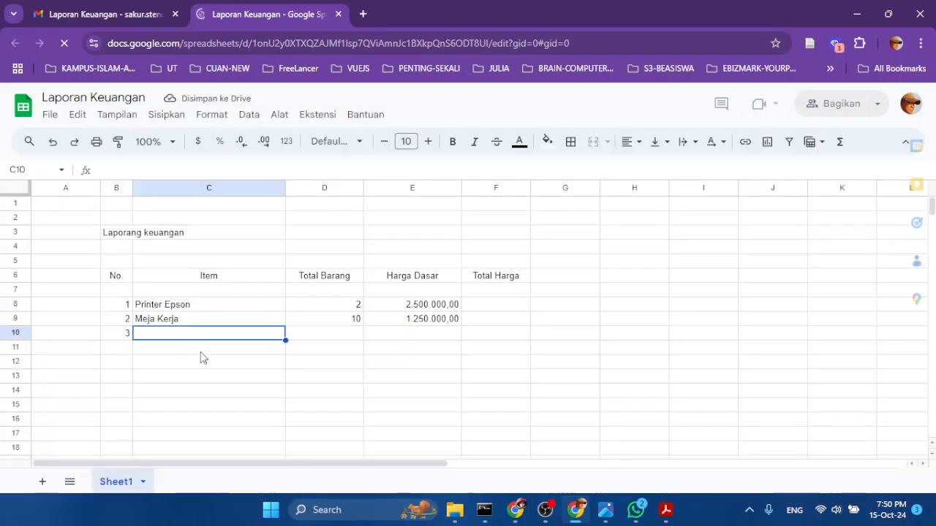
{"action": "left_click", "coordinate": [201, 348]}
{"action": "left_click", "coordinate": [202, 335]}
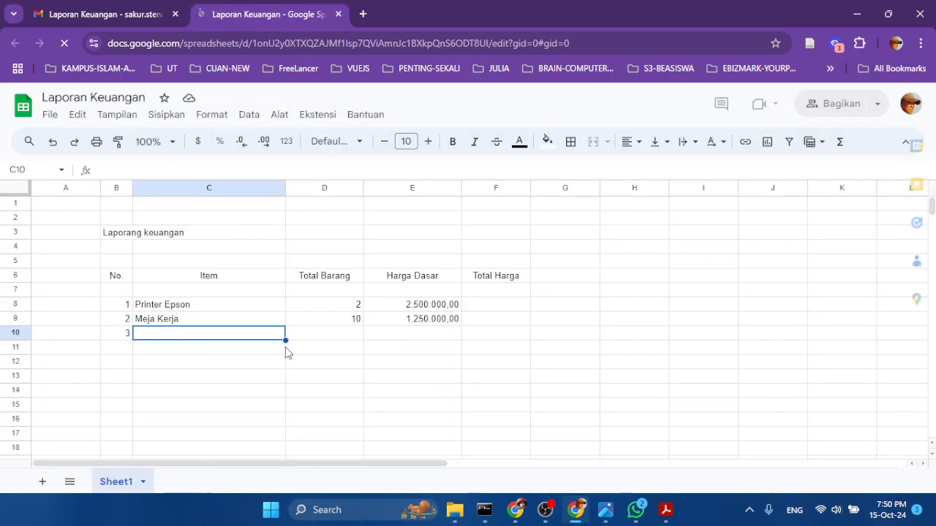
{"action": "mouse_move", "coordinate": [515, 509]}
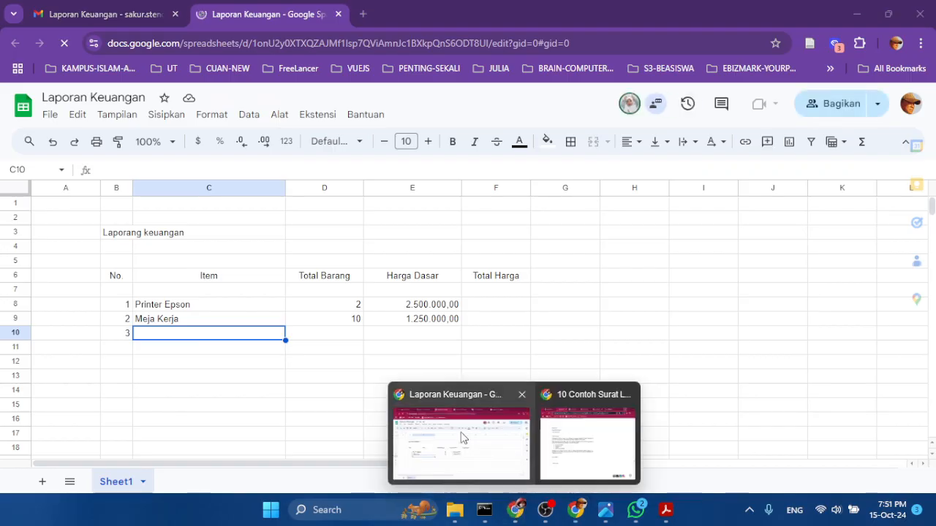
{"action": "left_click", "coordinate": [461, 438]}
{"action": "left_click", "coordinate": [183, 323]}
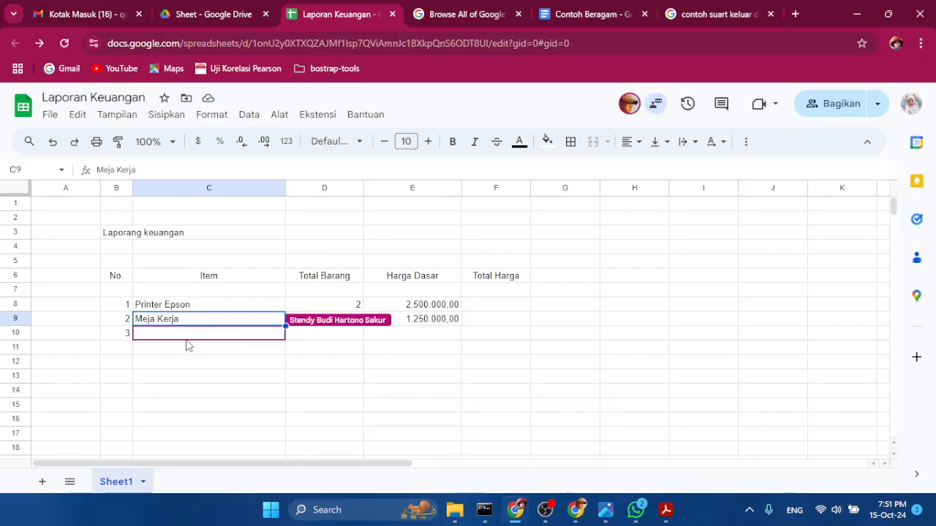
{"action": "left_click", "coordinate": [187, 337]}
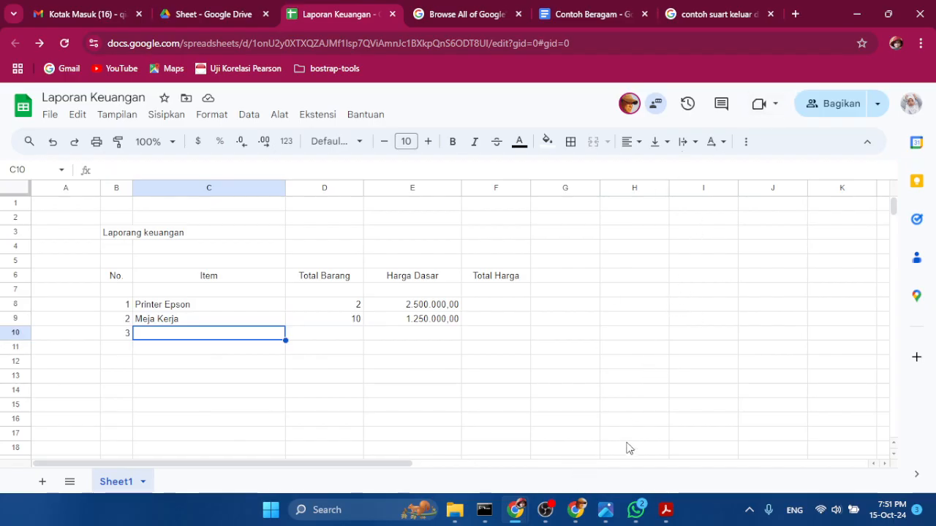
Switch back to the recipient's browser window and enter "Tampat Duduk Tamu" as item 3 in C10.
{"action": "left_click", "coordinate": [577, 510]}
{"action": "left_click", "coordinate": [196, 379]}
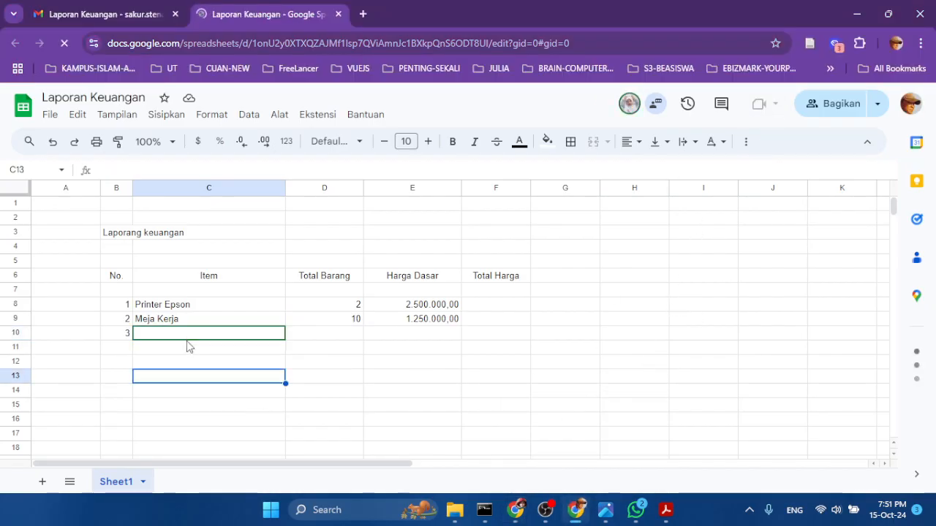
{"action": "left_click", "coordinate": [192, 336]}
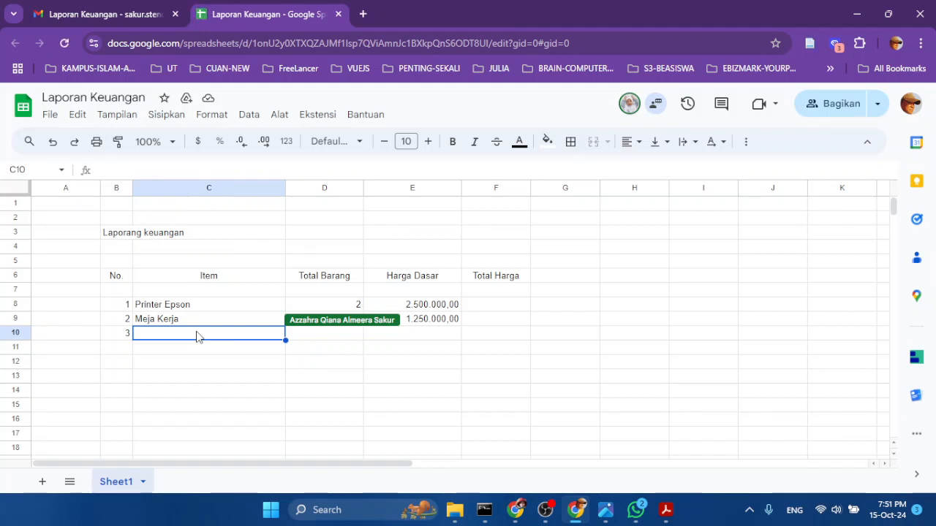
{"action": "type", "text": "Tampat"}
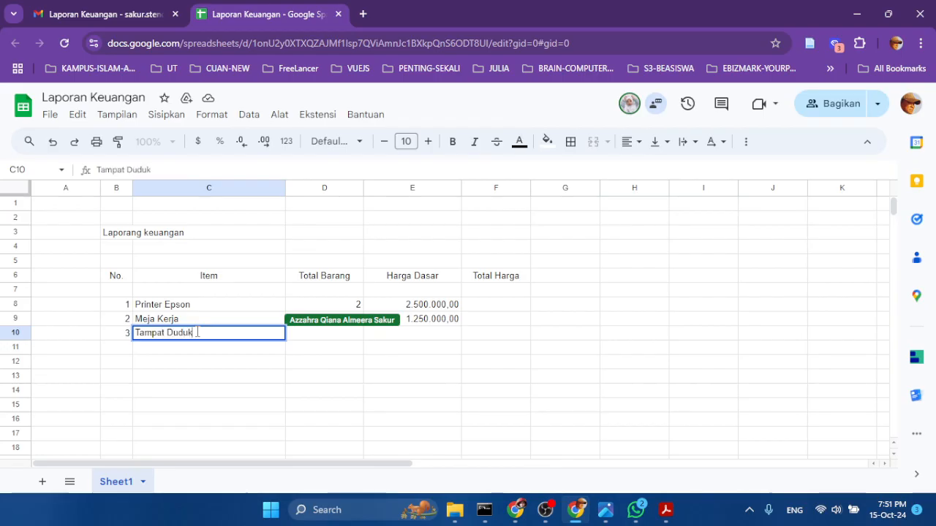
{"action": "type", "text": " Duduk  Tamu"}
{"action": "key", "text": "Return"}
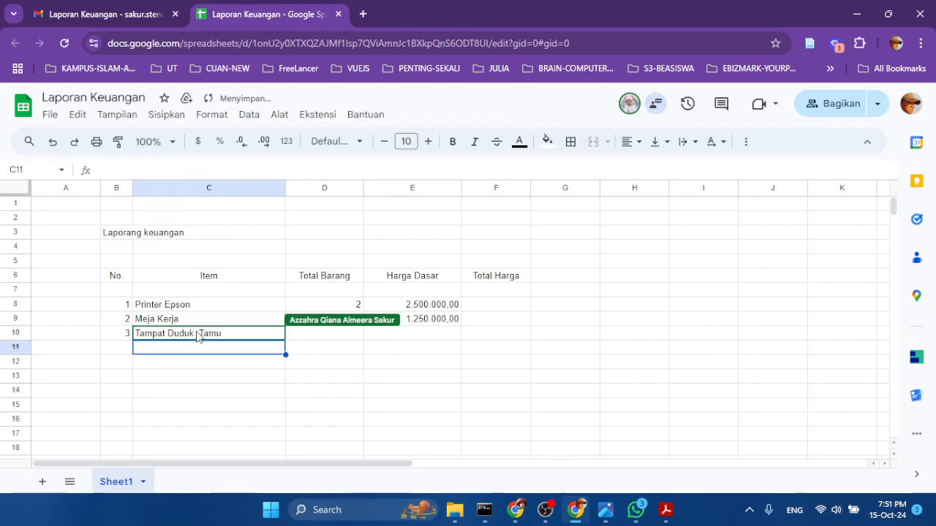
Enter a Total Barang of 4 and a Harga Dasar of 850000 for item 3.
{"action": "left_click", "coordinate": [334, 337]}
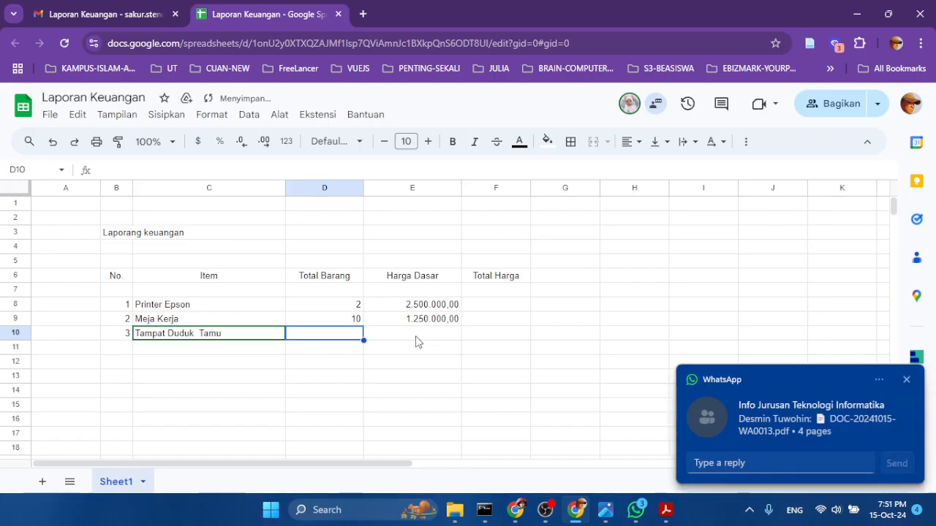
{"action": "type", "text": "4"}
{"action": "key", "text": "Return"}
{"action": "left_click", "coordinate": [415, 336]}
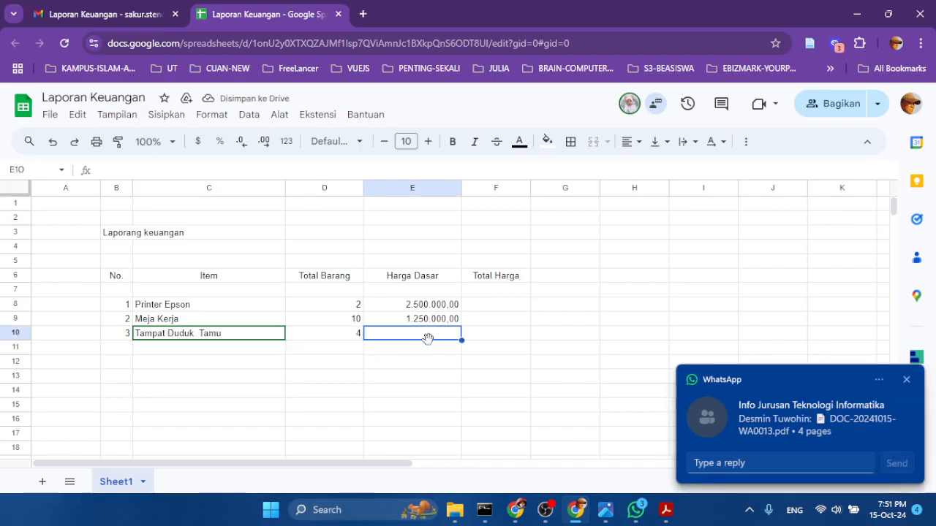
{"action": "type", "text": "850000"}
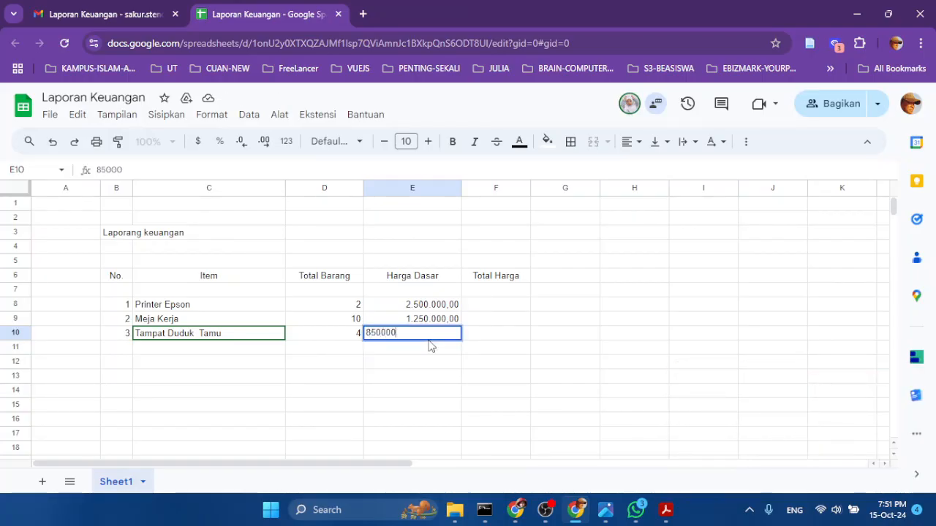
{"action": "key", "text": "Return"}
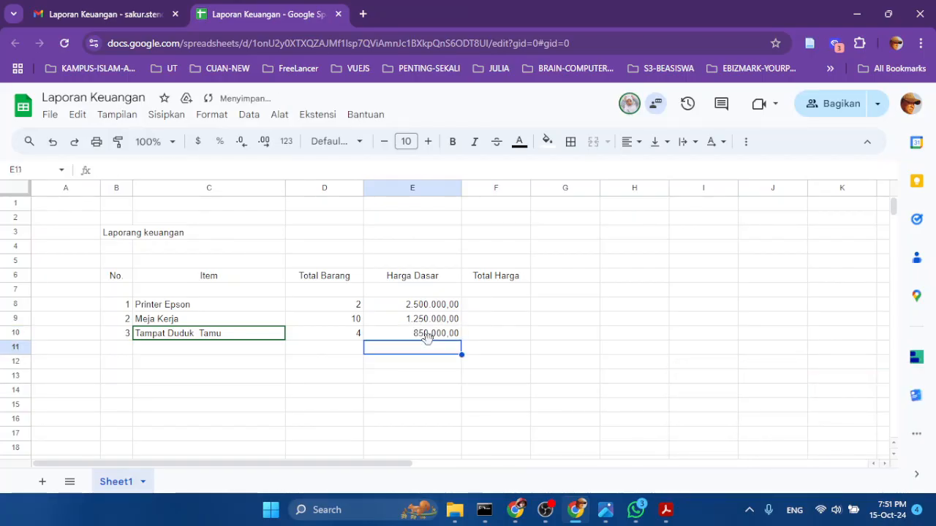
Number the next table row 4 in cell B11.
{"action": "left_click", "coordinate": [130, 352]}
{"action": "type", "text": "4"}
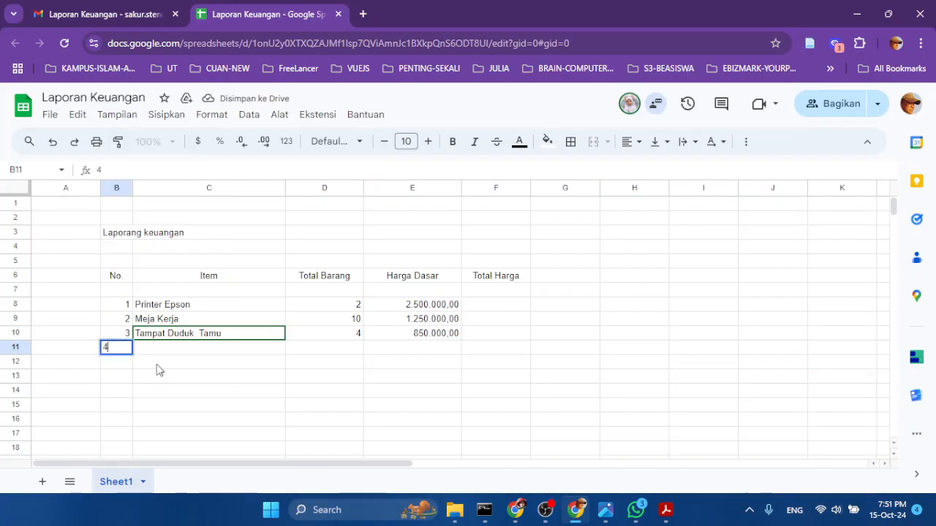
{"action": "key", "text": "Return"}
Switch to the owner's Laporan Keuangan window and number the following row 5 in cell B12.
{"action": "mouse_move", "coordinate": [515, 510]}
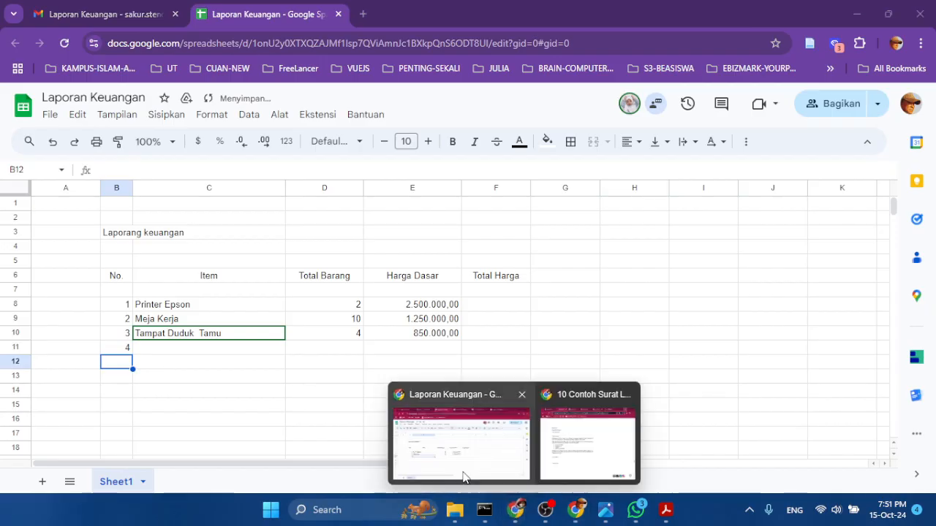
{"action": "left_click", "coordinate": [461, 468]}
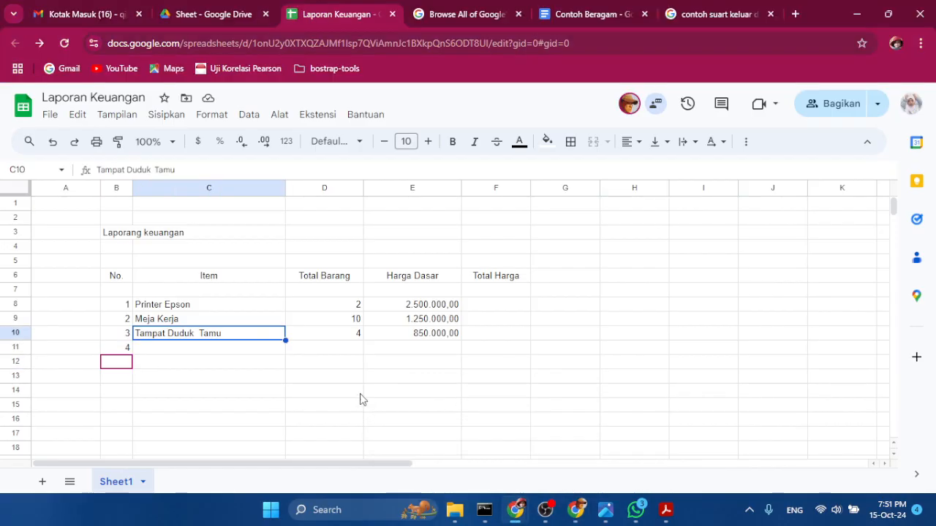
{"action": "left_click", "coordinate": [129, 366]}
{"action": "type", "text": "."}
{"action": "key", "text": "Return"}
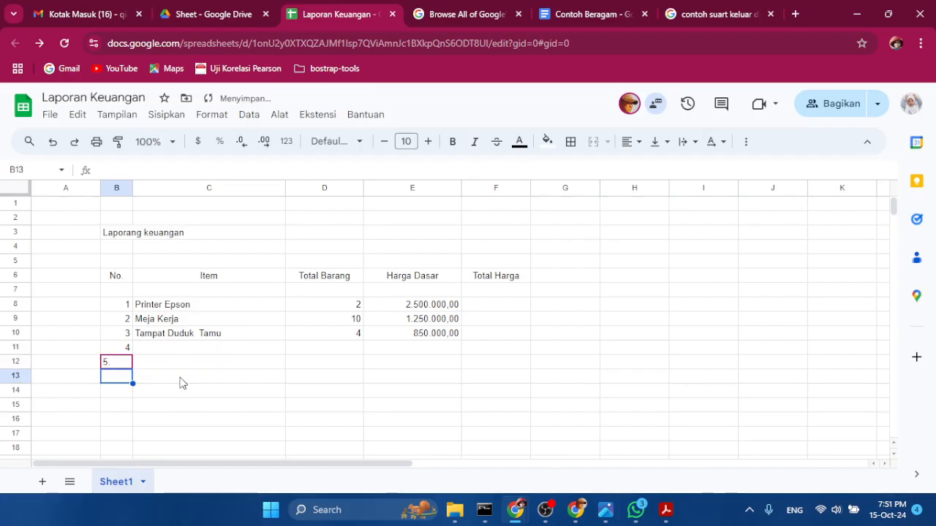
{"action": "key", "text": "Up"}
{"action": "type", "text": "5"}
{"action": "key", "text": "Tab"}
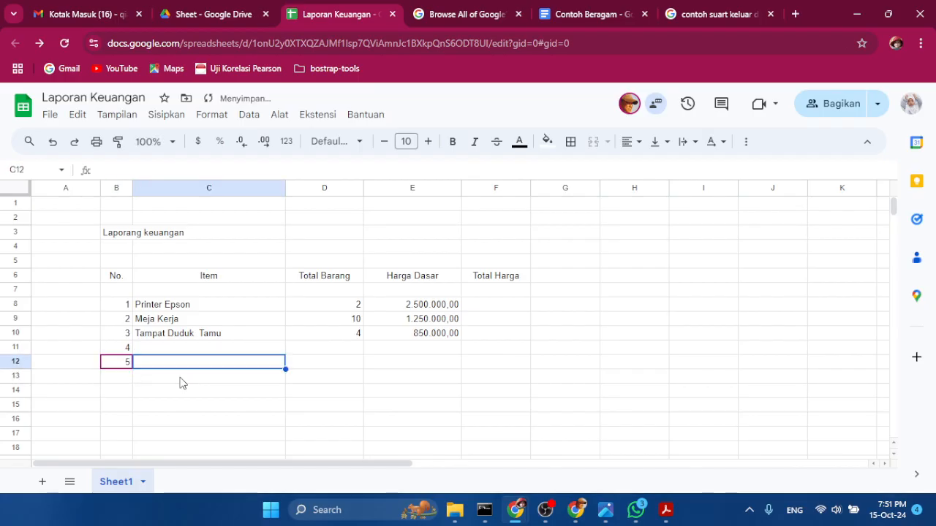
Enter "Alat makan untuk kantor" as the item name of row 5 in cell C12.
{"action": "type", "text": "Alat "}
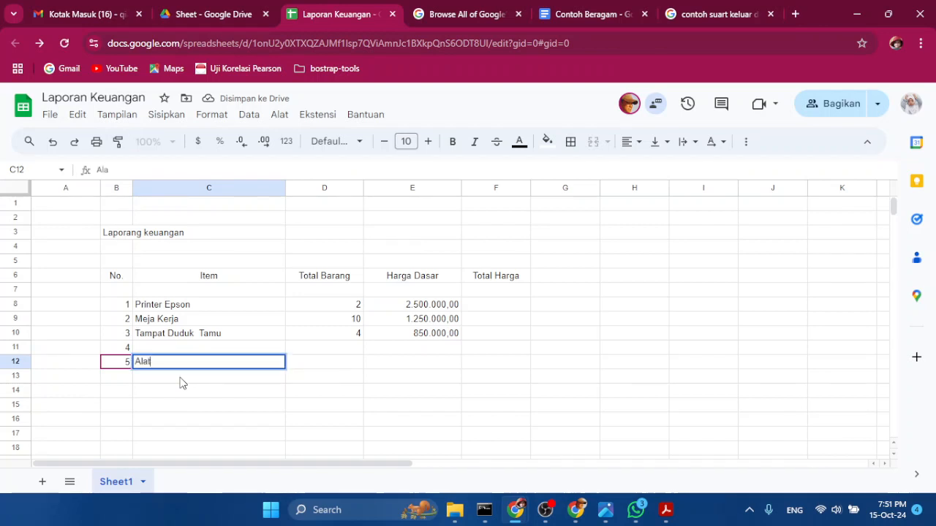
{"action": "type", "text": "dapur"}
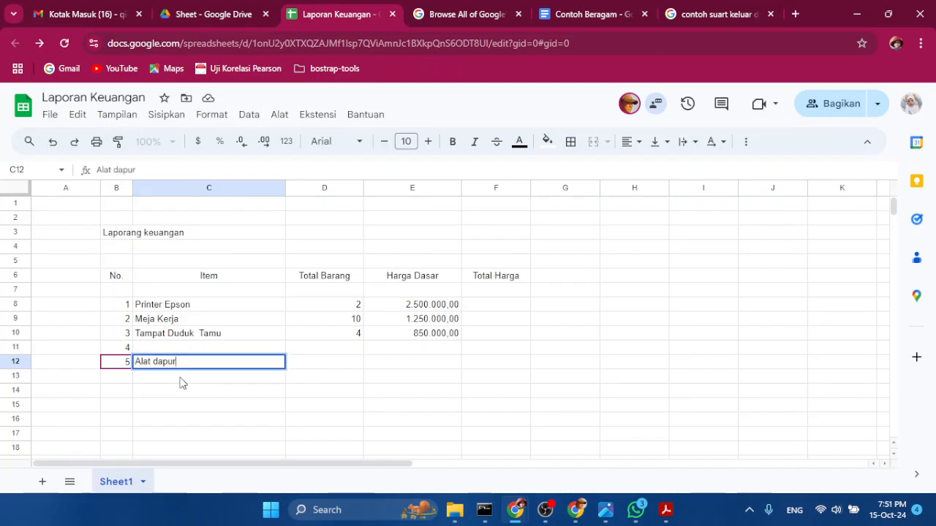
{"action": "key", "text": "BackSpace"}
{"action": "key", "text": "BackSpace"}
{"action": "key", "text": "BackSpace"}
{"action": "key", "text": "BackSpace"}
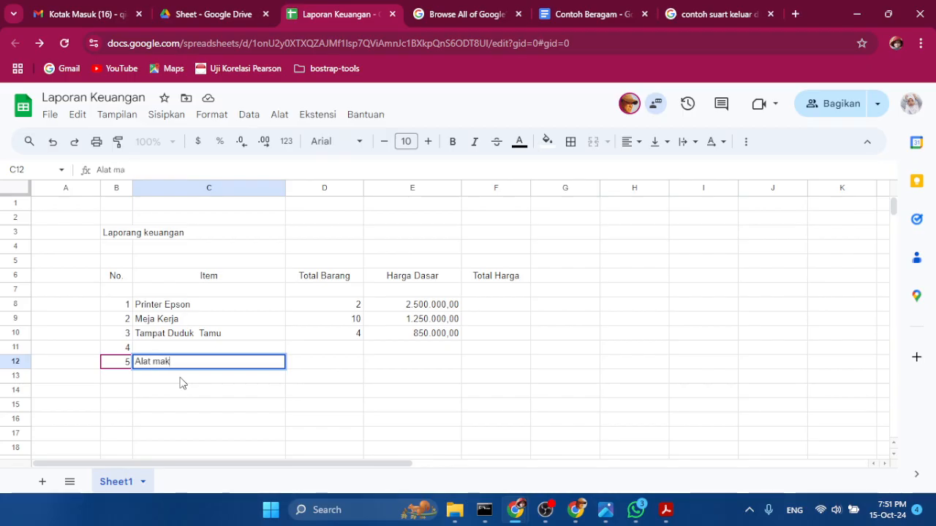
{"action": "type", "text": "makan kanto"}
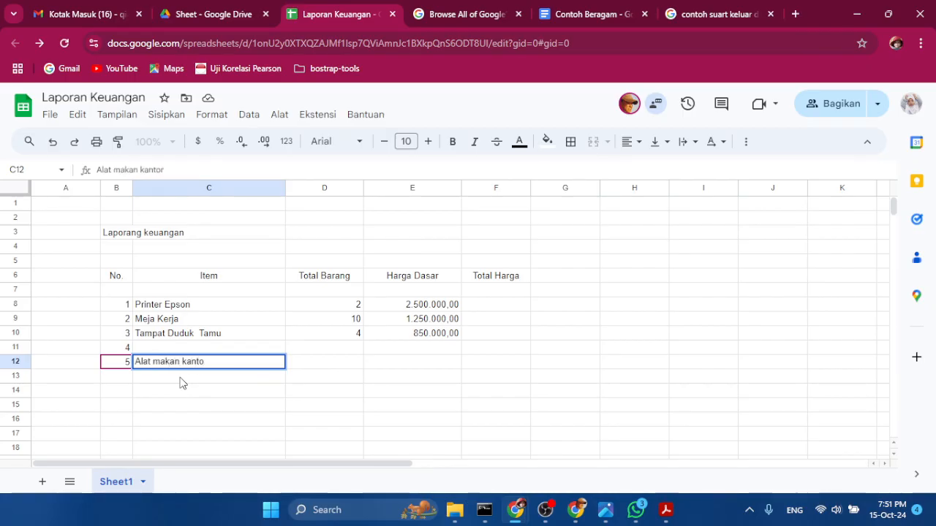
{"action": "type", "text": "untuk kantor"}
{"action": "key", "text": "Return"}
Set the Total Barang of the office tableware item to 1 in cell D12.
{"action": "key", "text": "Up"}
{"action": "key", "text": "Right"}
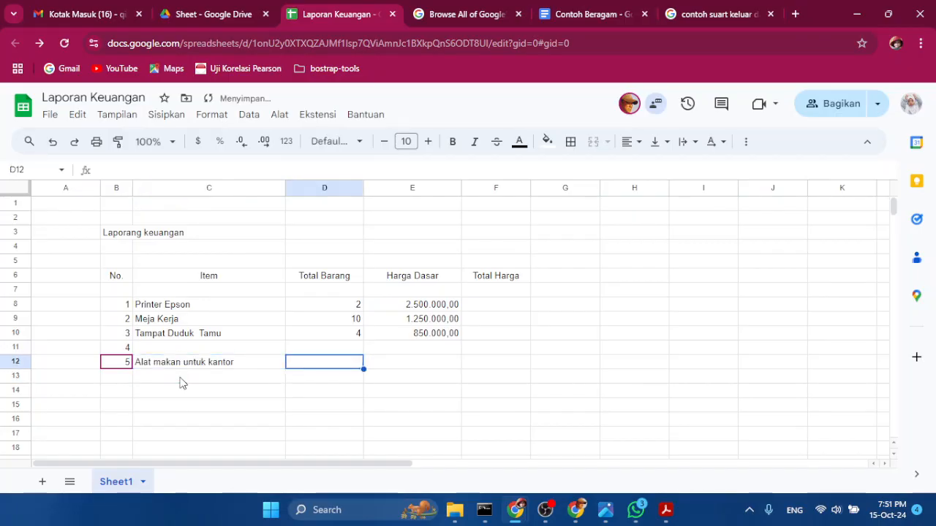
{"action": "type", "text": "1"}
{"action": "key", "text": "Return"}
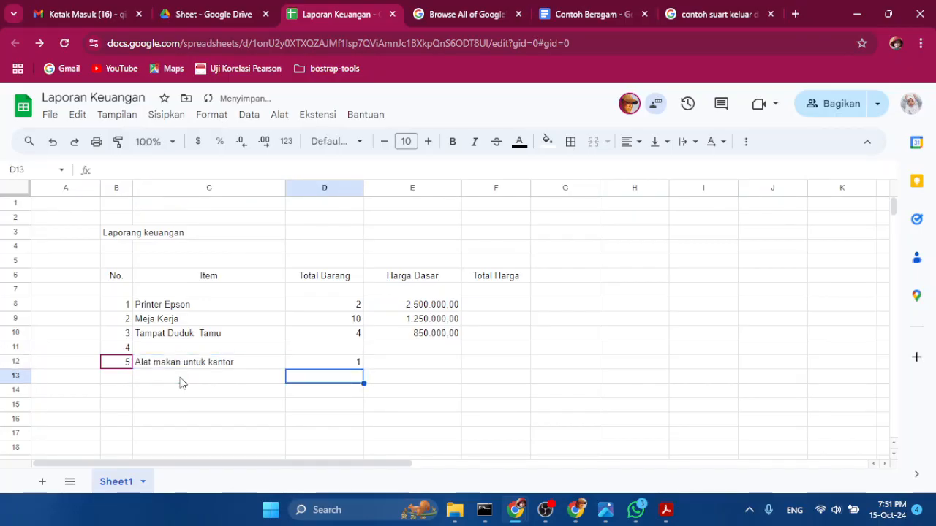
Compare both collaborators' cell selections by switching between the owner's and the recipient's browser windows.
{"action": "left_click", "coordinate": [413, 188]}
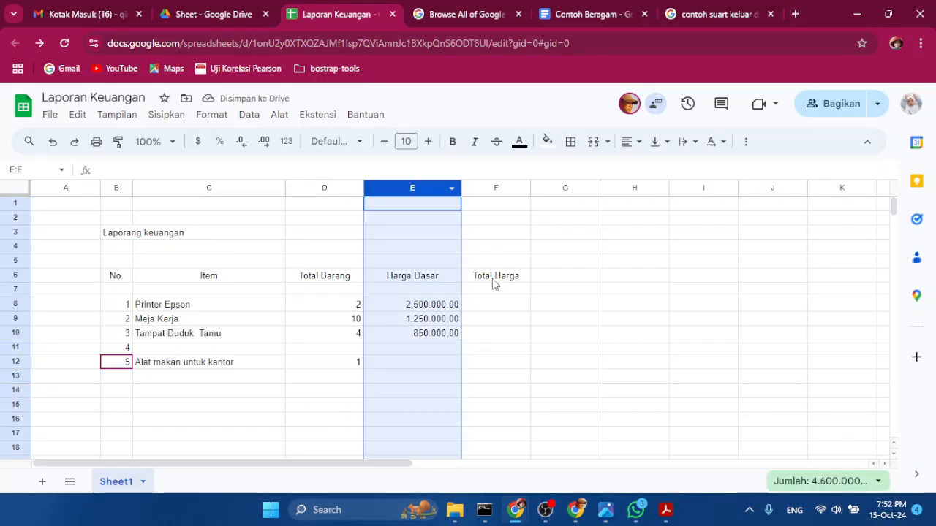
{"action": "left_click", "coordinate": [634, 332]}
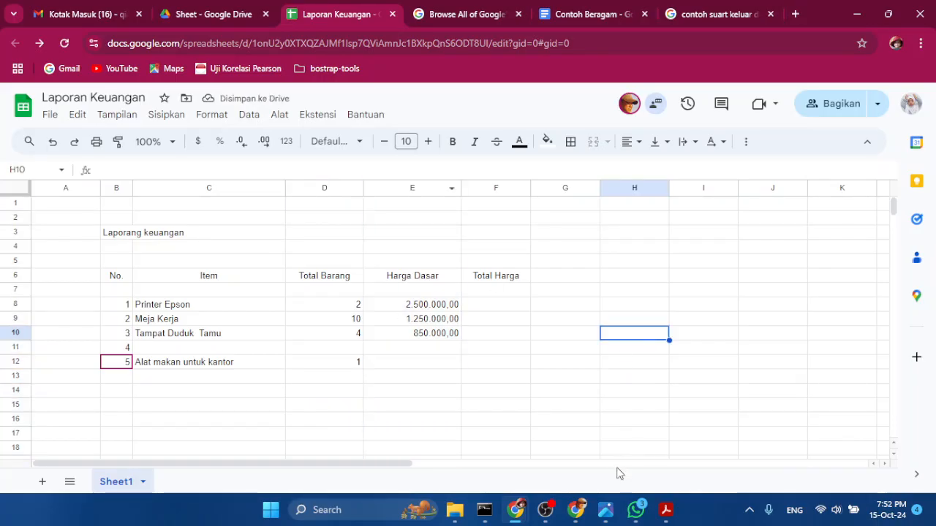
{"action": "left_click", "coordinate": [574, 514]}
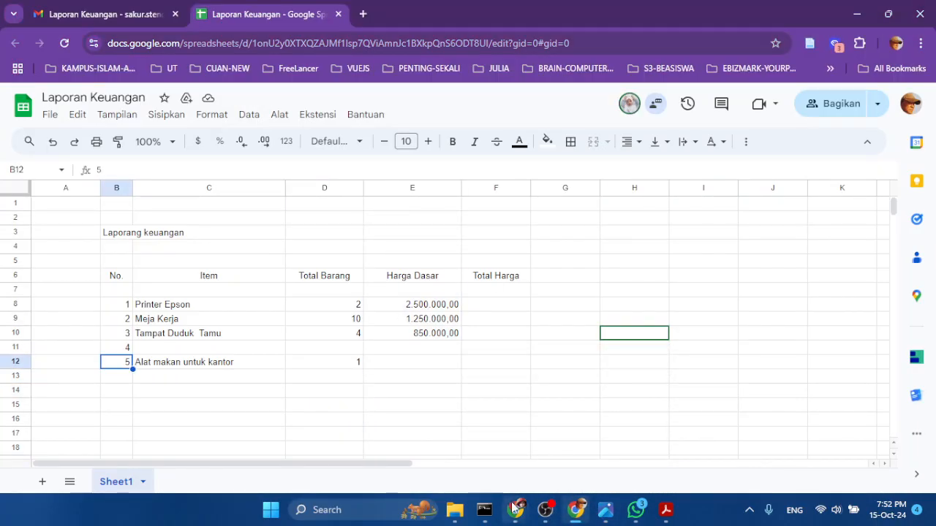
{"action": "mouse_move", "coordinate": [516, 510]}
{"action": "left_click", "coordinate": [477, 395]}
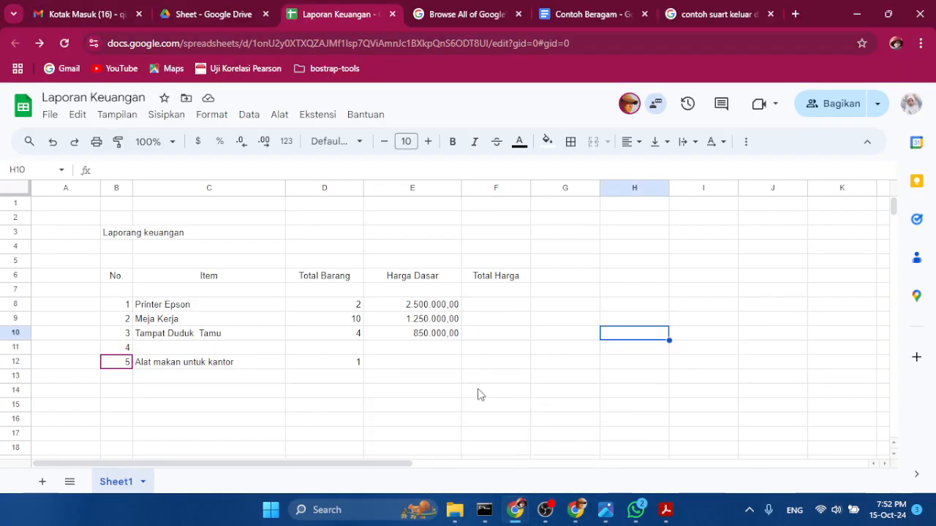
{"action": "left_click", "coordinate": [439, 368]}
{"action": "mouse_move", "coordinate": [576, 510]}
{"action": "left_click", "coordinate": [529, 388]}
{"action": "left_click", "coordinate": [528, 376]}
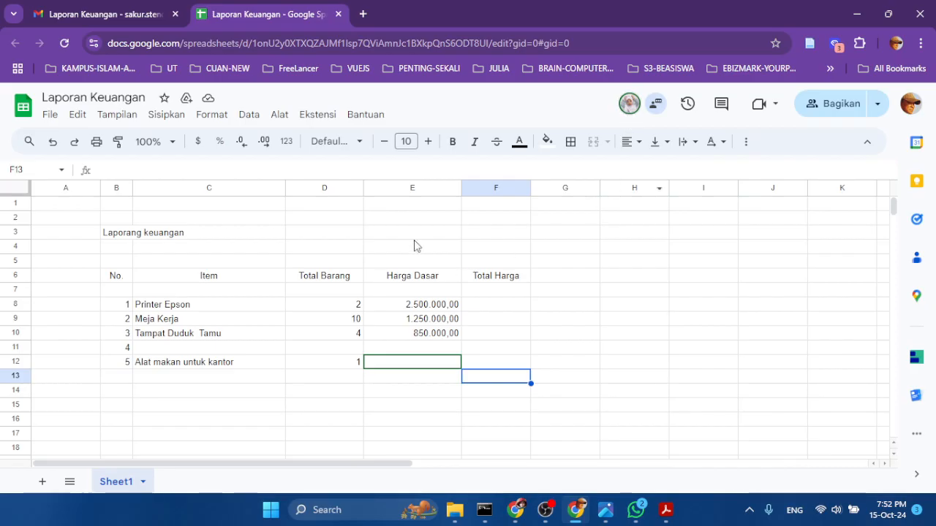
Insert a column before Harga Dasar in the recipient's sheet and head it "Satuan" in cell E6.
{"action": "left_click", "coordinate": [418, 188]}
{"action": "right_click", "coordinate": [417, 189]}
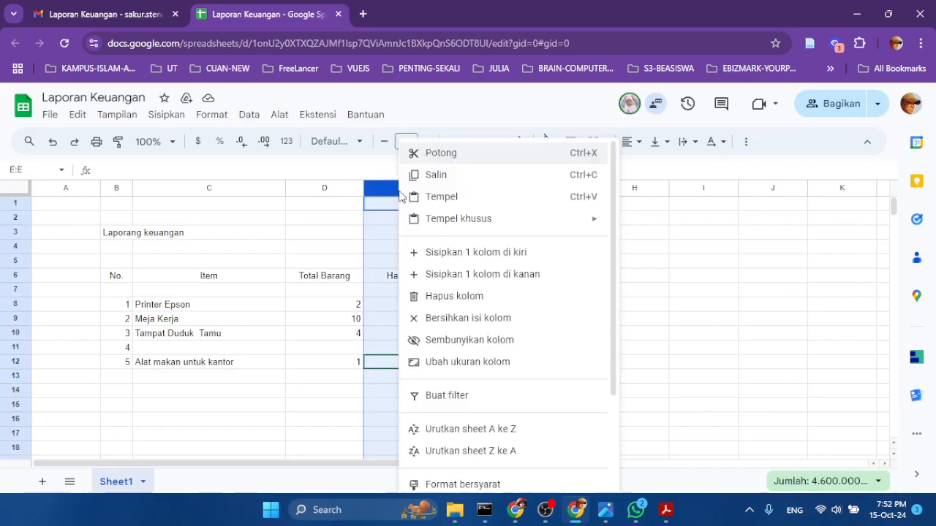
{"action": "left_click", "coordinate": [443, 262]}
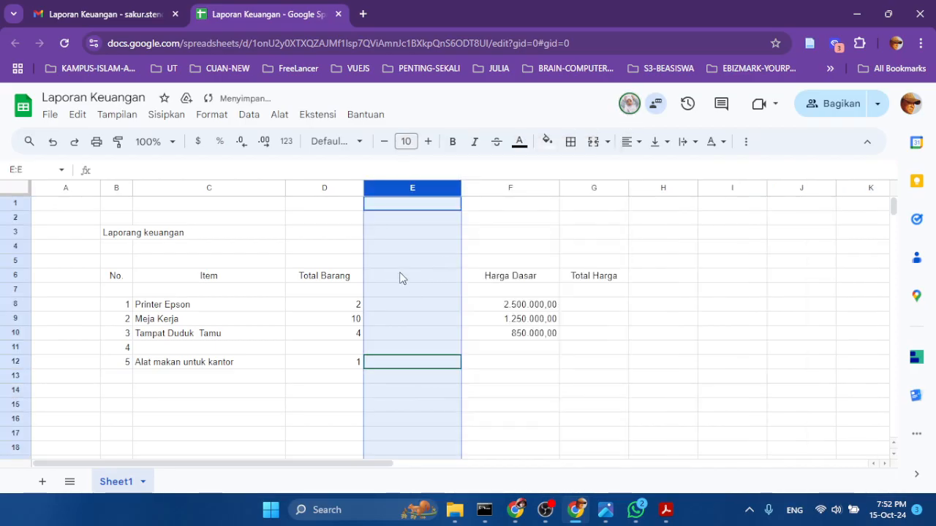
{"action": "left_click", "coordinate": [429, 278]}
{"action": "type", "text": "Satuan"}
{"action": "key", "text": "Return"}
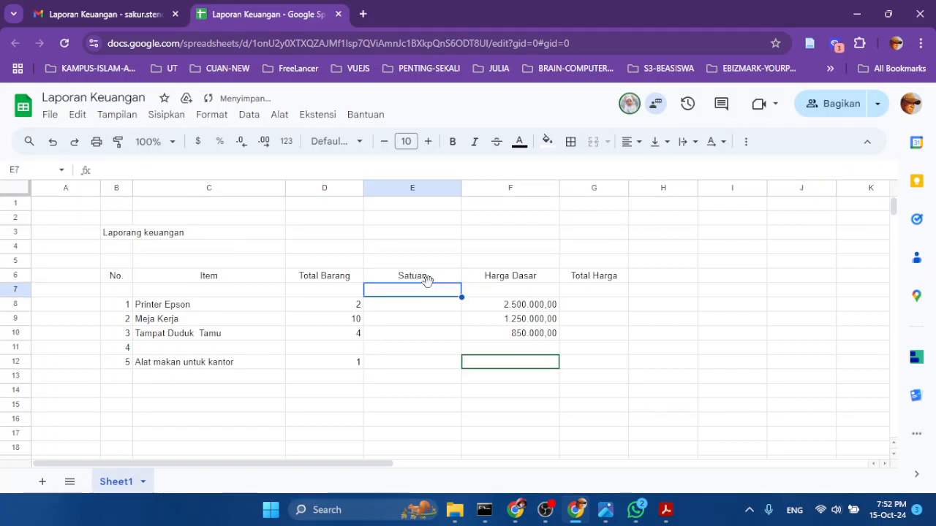
In the owner's window, fill the Satuan column with buah in E8 and set in E9 and E10.
{"action": "mouse_move", "coordinate": [519, 516]}
{"action": "left_click", "coordinate": [405, 410]}
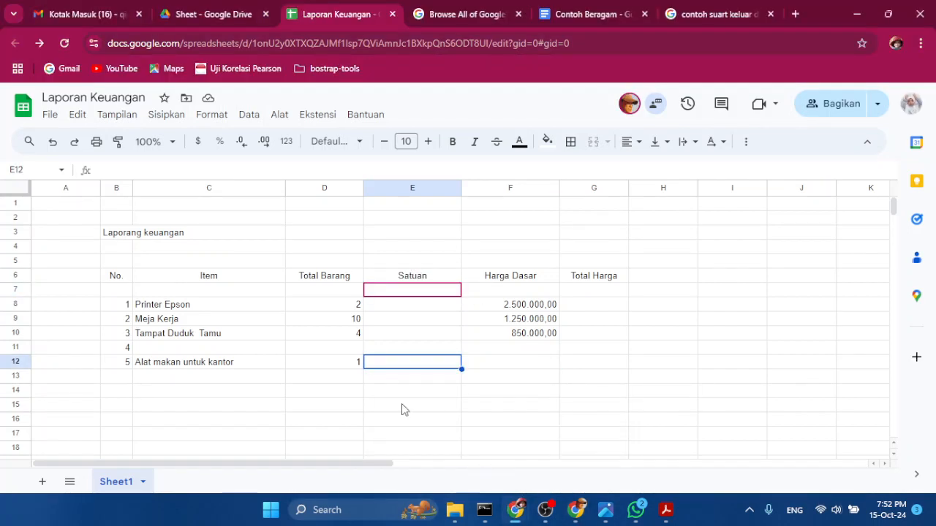
{"action": "left_click", "coordinate": [411, 307]}
{"action": "left_click", "coordinate": [418, 333]}
{"action": "left_click", "coordinate": [417, 362]}
{"action": "left_click", "coordinate": [419, 308]}
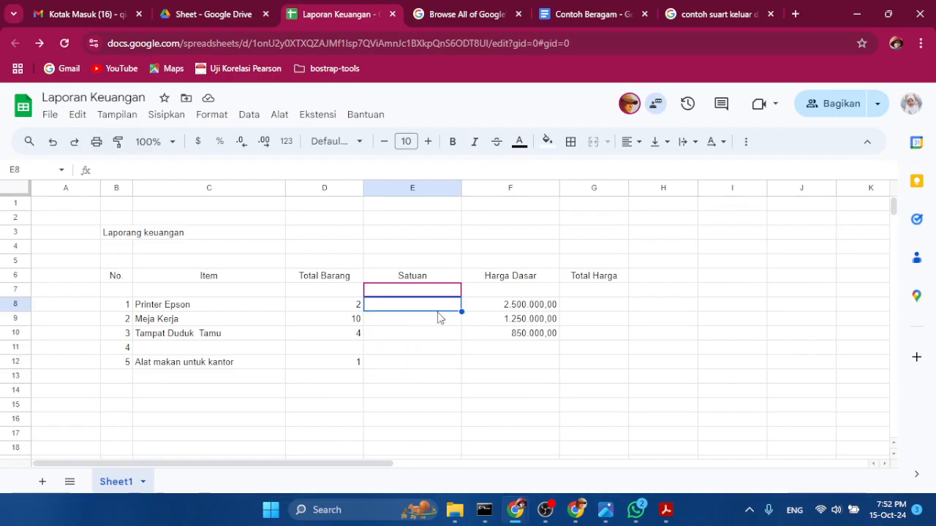
{"action": "type", "text": "buah"}
{"action": "key", "text": "Return"}
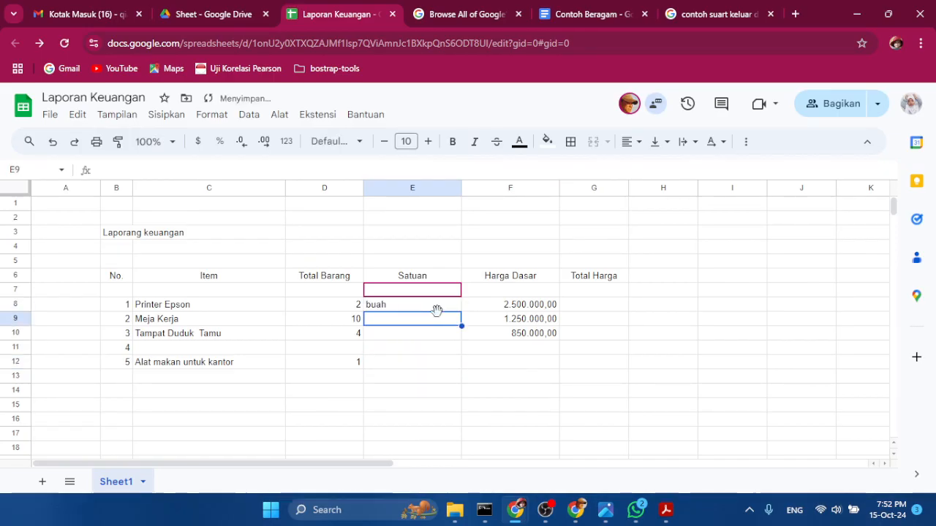
{"action": "type", "text": "set"}
{"action": "key", "text": "Return"}
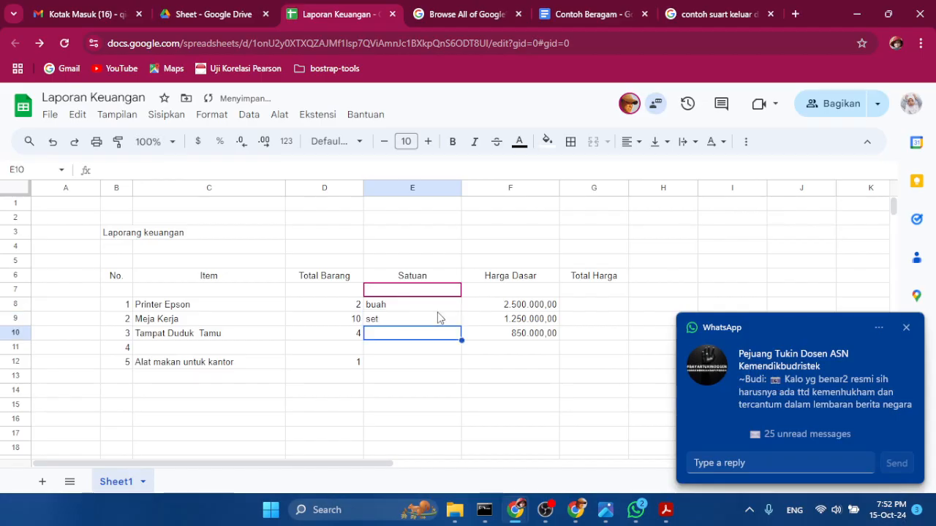
{"action": "type", "text": "set"}
{"action": "key", "text": "Return"}
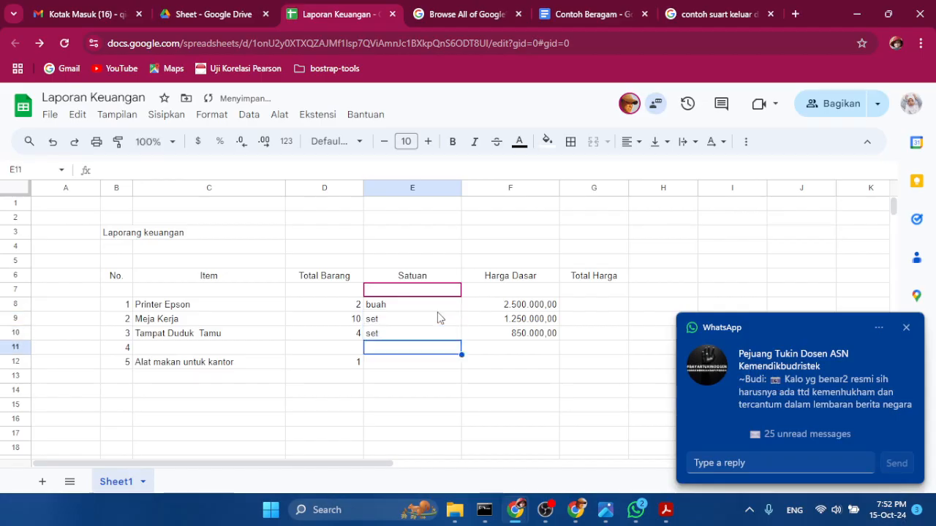
Switch to the recipient's window and set the Satuan of Alat makan untuk kantor to set in cell E12.
{"action": "key", "text": "Left"}
{"action": "key", "text": "Left"}
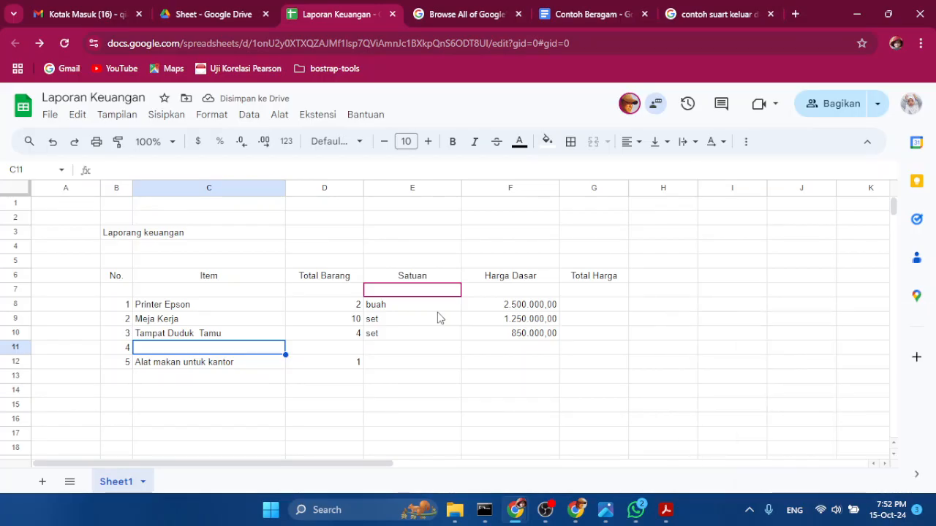
{"action": "left_click", "coordinate": [576, 509]}
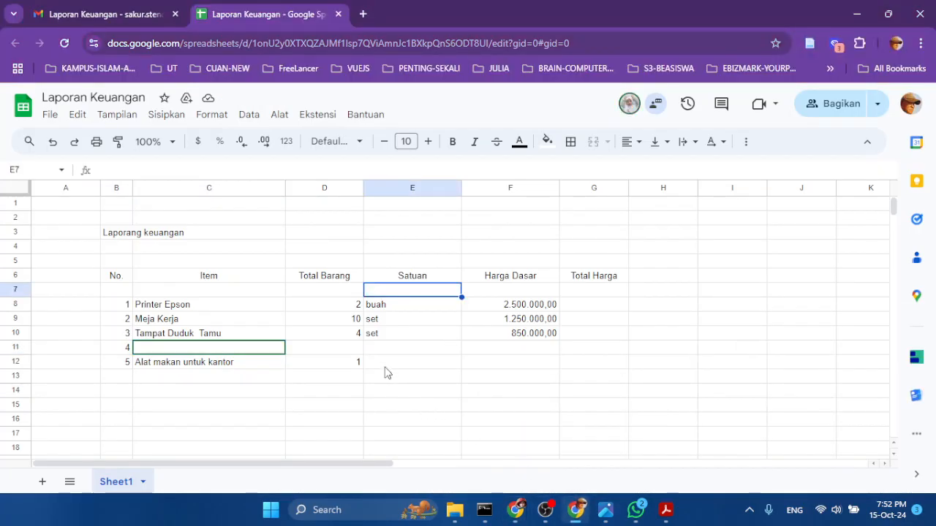
{"action": "left_click", "coordinate": [386, 362]}
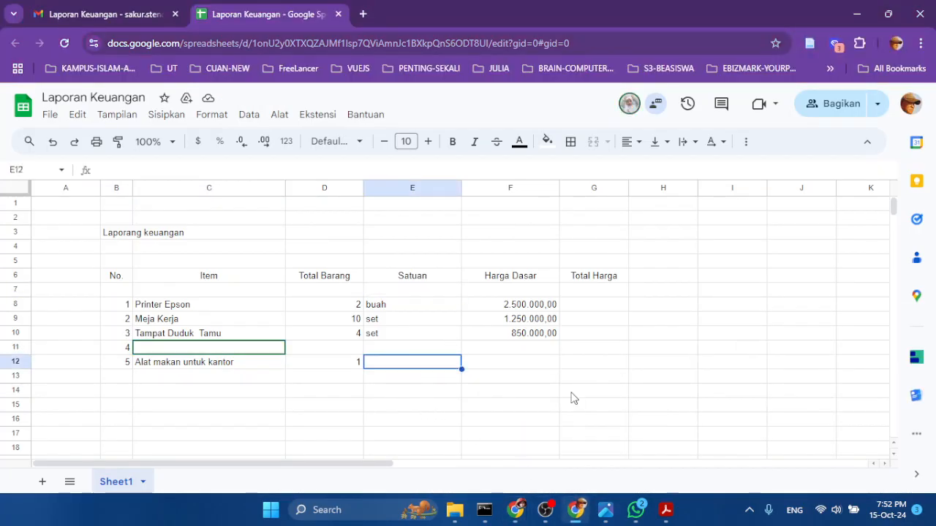
{"action": "left_click", "coordinate": [912, 104]}
{"action": "left_click", "coordinate": [401, 355]}
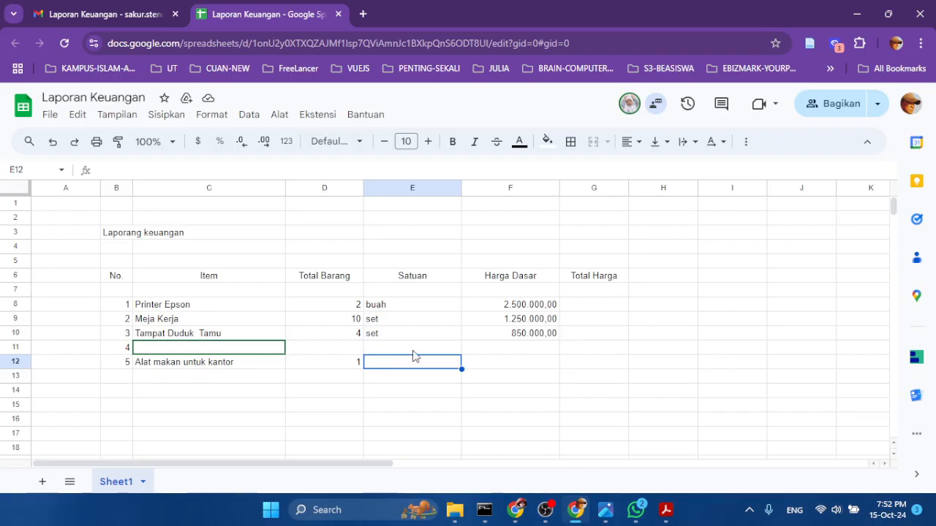
{"action": "type", "text": "set"}
{"action": "key", "text": "Tab"}
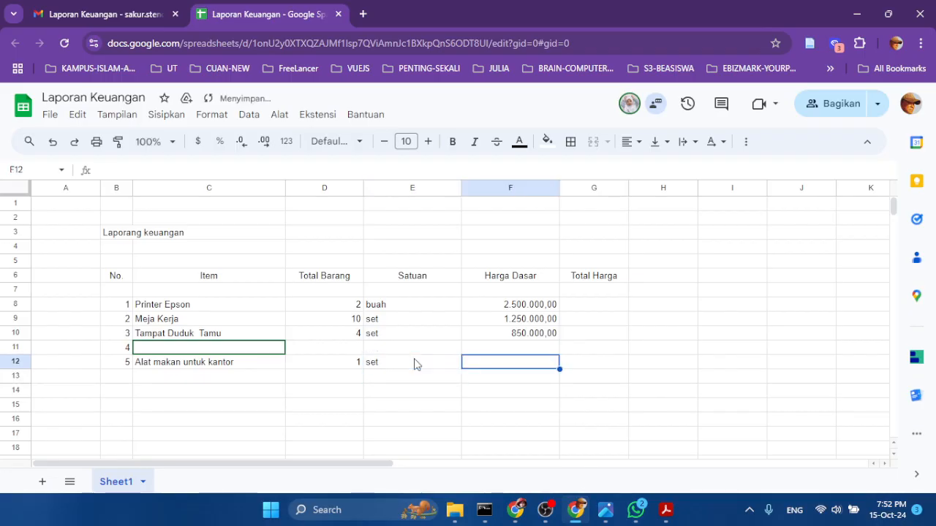
Set the Harga Dasar of Alat makan untuk kantor to 1500000 in cell F12.
{"action": "type", "text": "15"}
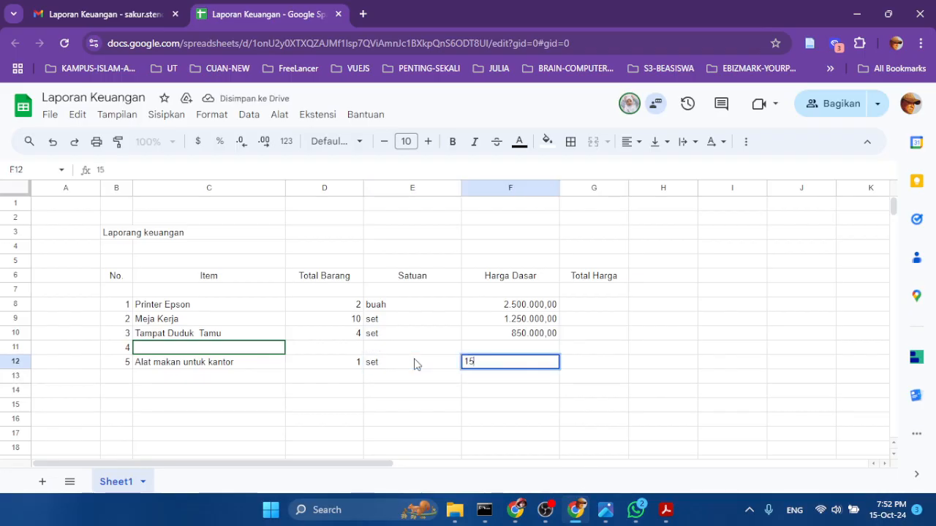
{"action": "type", "text": "0000"}
{"action": "key", "text": "ctrl+Return"}
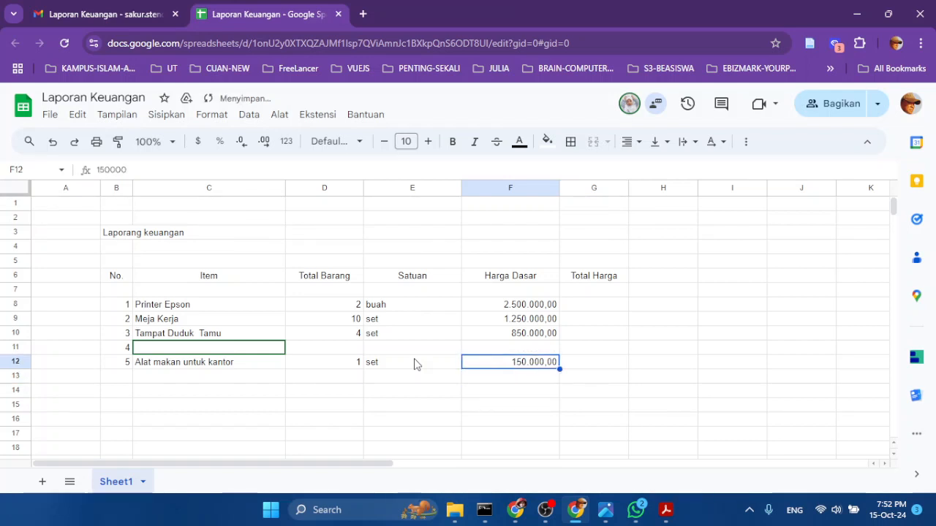
{"action": "left_click", "coordinate": [138, 169]}
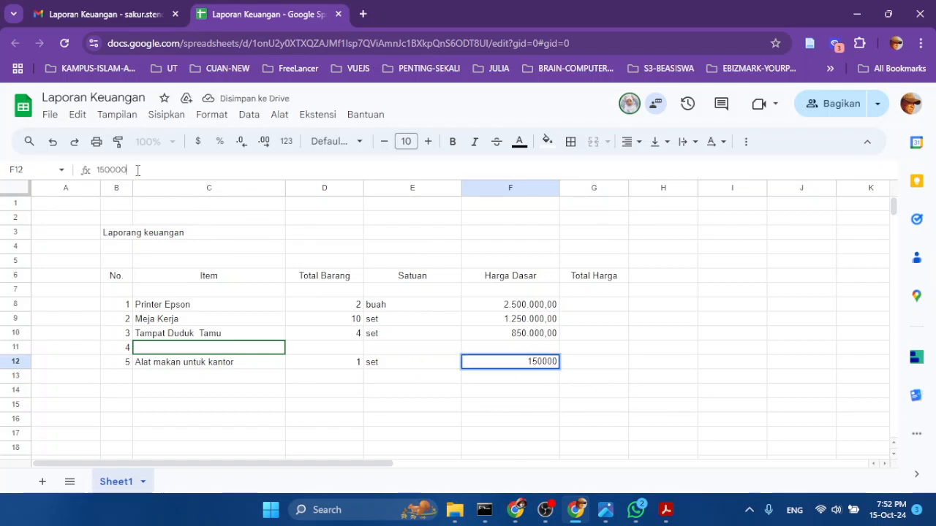
{"action": "key", "text": "Return"}
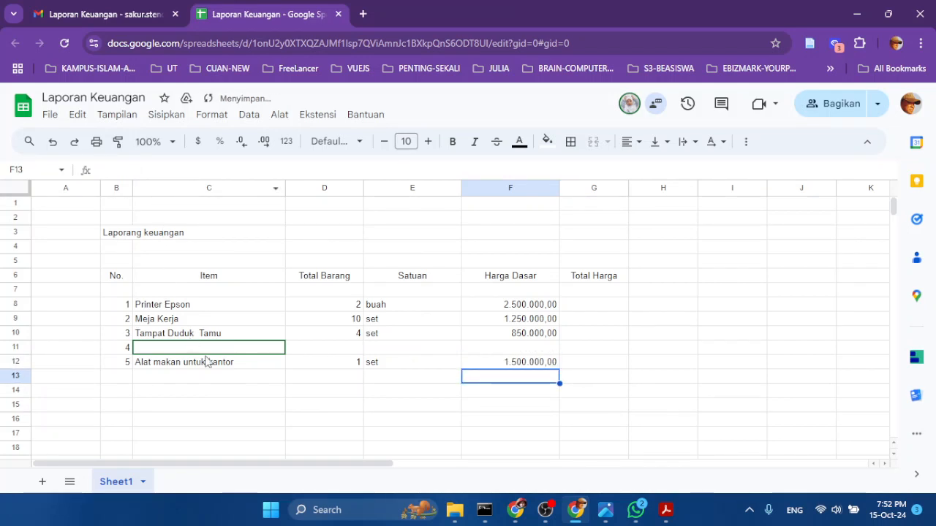
Switch to the owner's window and enter "Kipas angin" as the item name of row 4 in cell C11.
{"action": "left_click", "coordinate": [517, 512]}
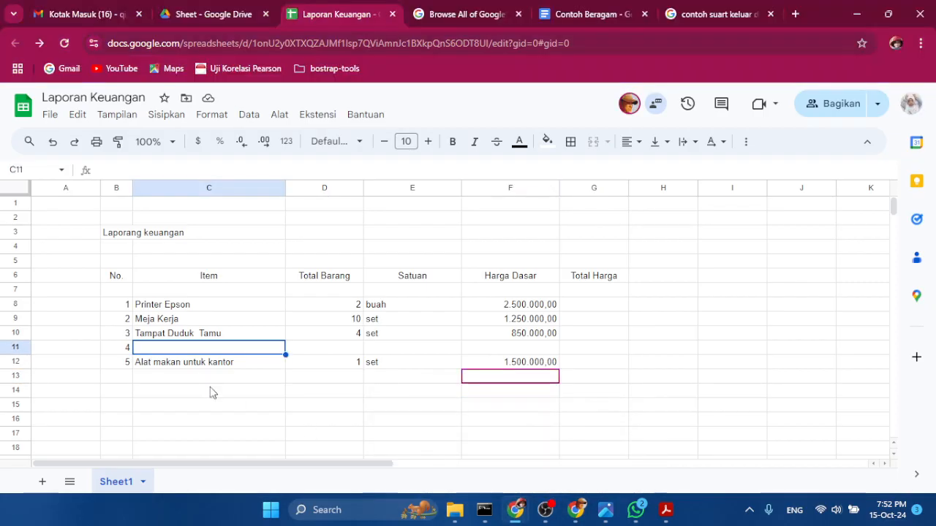
{"action": "left_click", "coordinate": [182, 362]}
{"action": "left_click", "coordinate": [187, 352]}
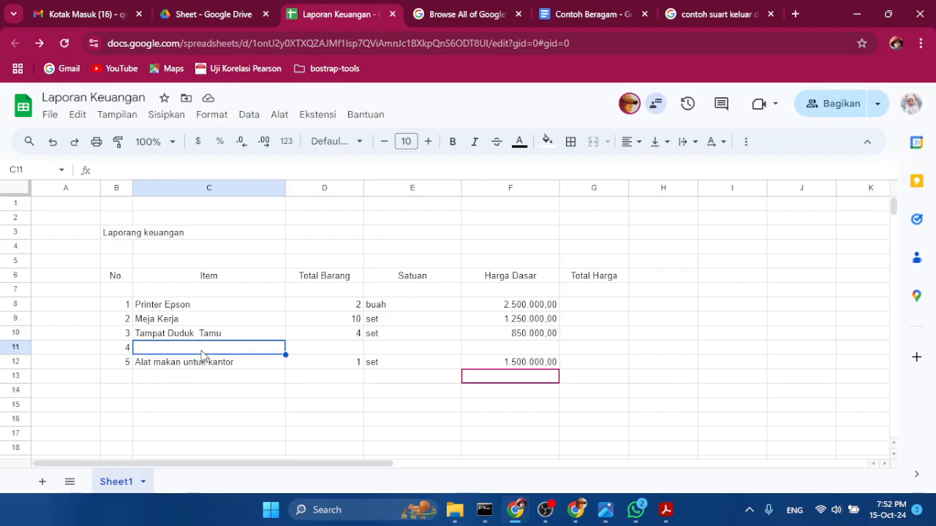
{"action": "type", "text": "K"}
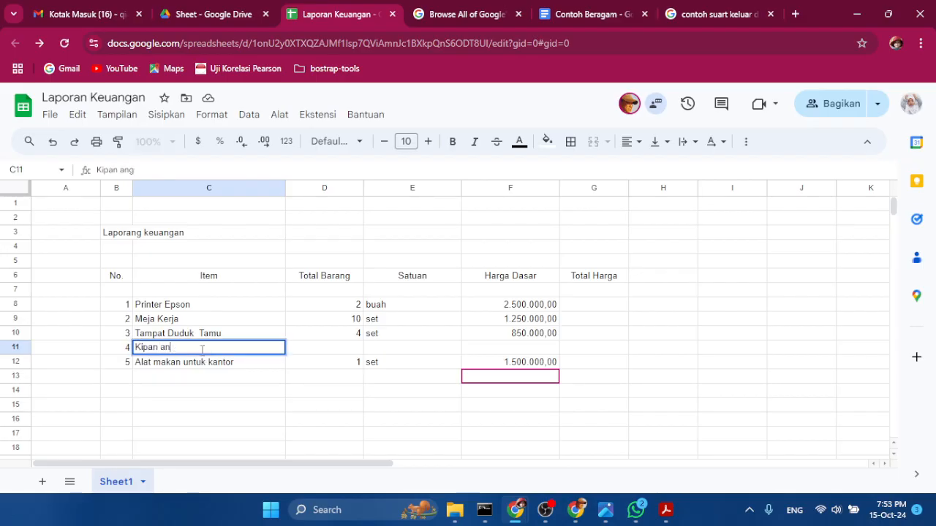
{"action": "type", "text": "ipas"}
{"action": "key", "text": "Return"}
{"action": "key", "text": "Up"}
{"action": "key", "text": "Right"}
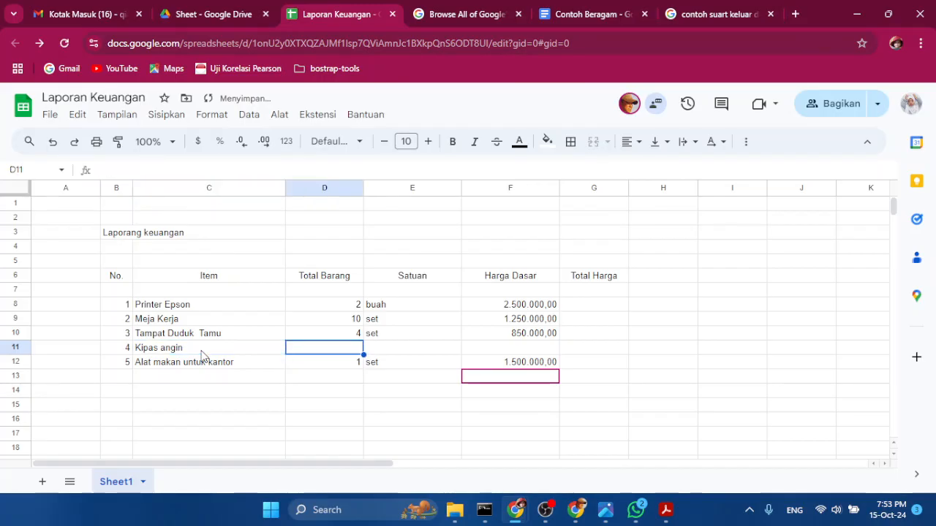
Set the Total Barang of Kipas angin to 2 and its Satuan to set in row 11.
{"action": "type", "text": "2"}
{"action": "key", "text": "Tab"}
{"action": "type", "text": "set"}
{"action": "key", "text": "Tab"}
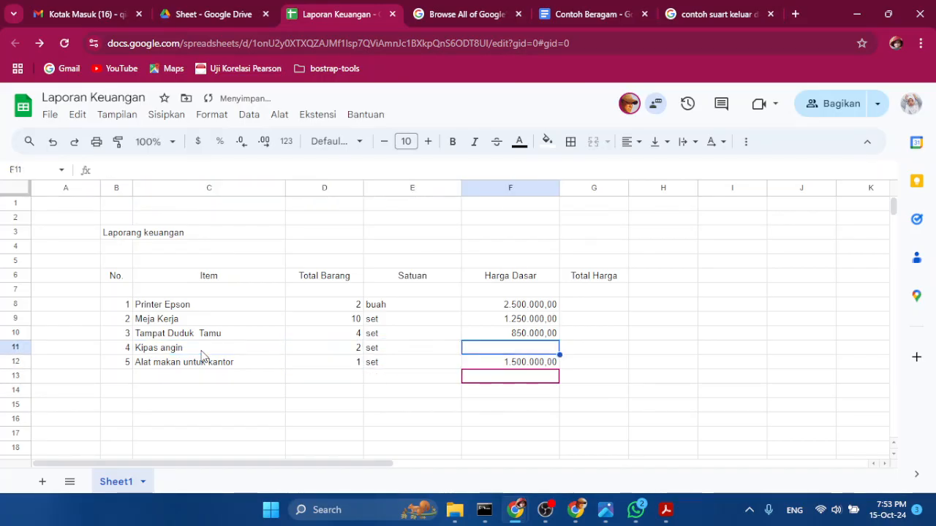
Set the Harga Dasar of Kipas angin to 1250000 in cell F11.
{"action": "type", "text": "12"}
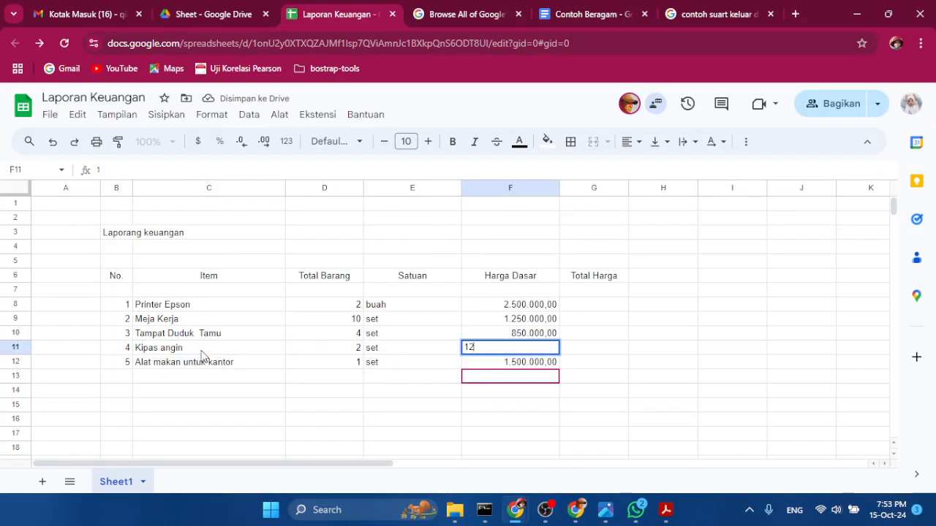
{"action": "type", "text": "5000"}
{"action": "key", "text": "Return"}
{"action": "key", "text": "Up"}
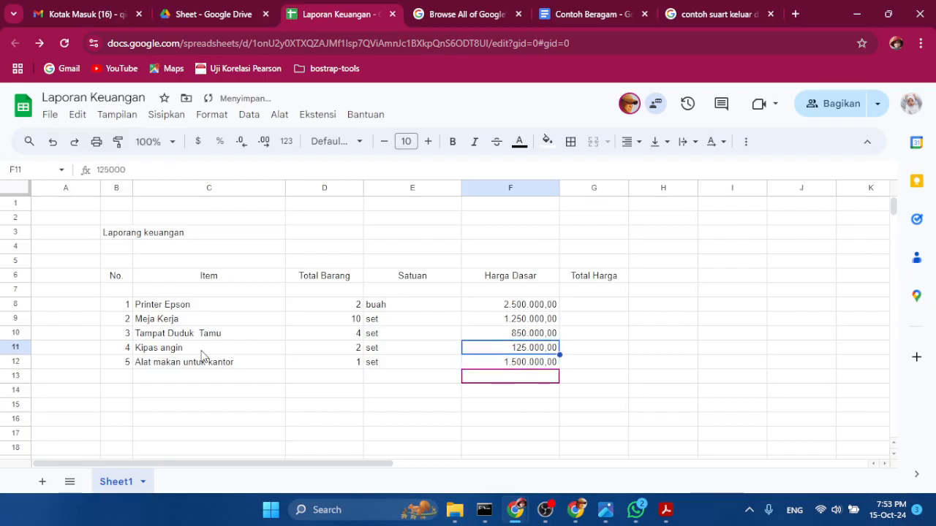
{"action": "left_click", "coordinate": [134, 169]}
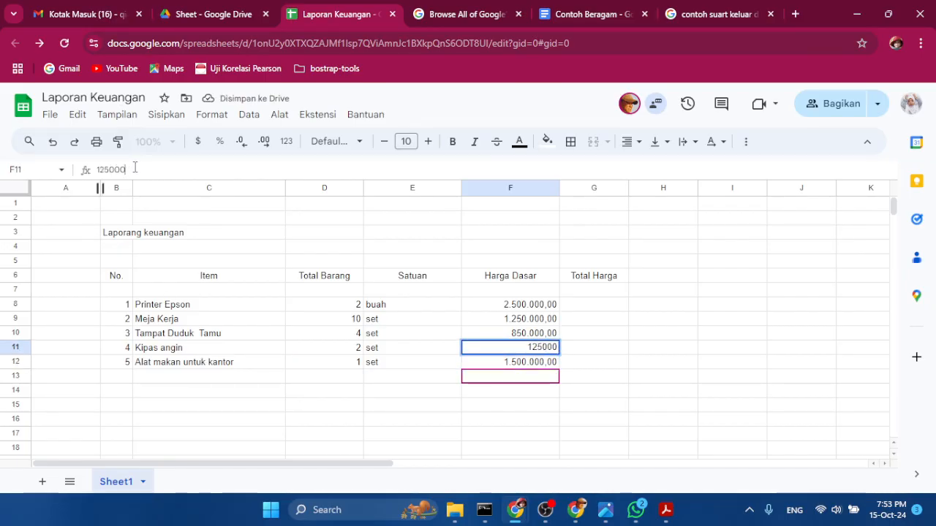
{"action": "type", "text": "0"}
{"action": "key", "text": "Return"}
Select different Total Harga cells in the owner's and recipient's windows and compare how each collaborator's selection appears.
{"action": "left_click", "coordinate": [613, 369]}
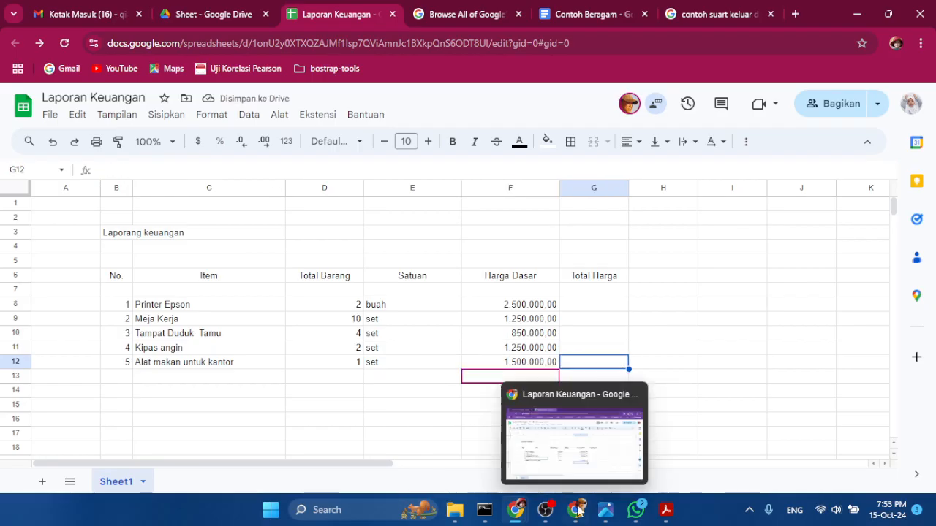
{"action": "left_click", "coordinate": [577, 510]}
{"action": "left_click", "coordinate": [601, 335]}
{"action": "key", "text": "Up"}
{"action": "key", "text": "Up"}
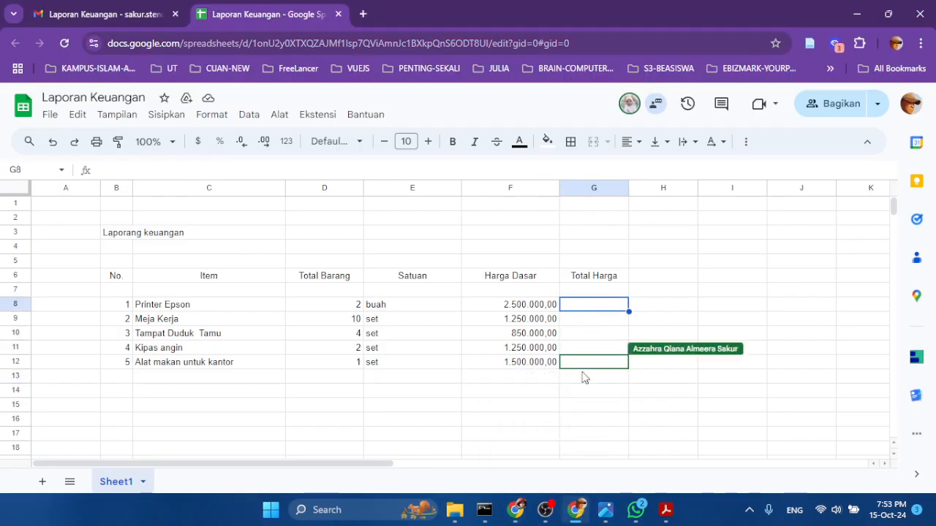
{"action": "mouse_move", "coordinate": [519, 514]}
{"action": "left_click", "coordinate": [495, 436]}
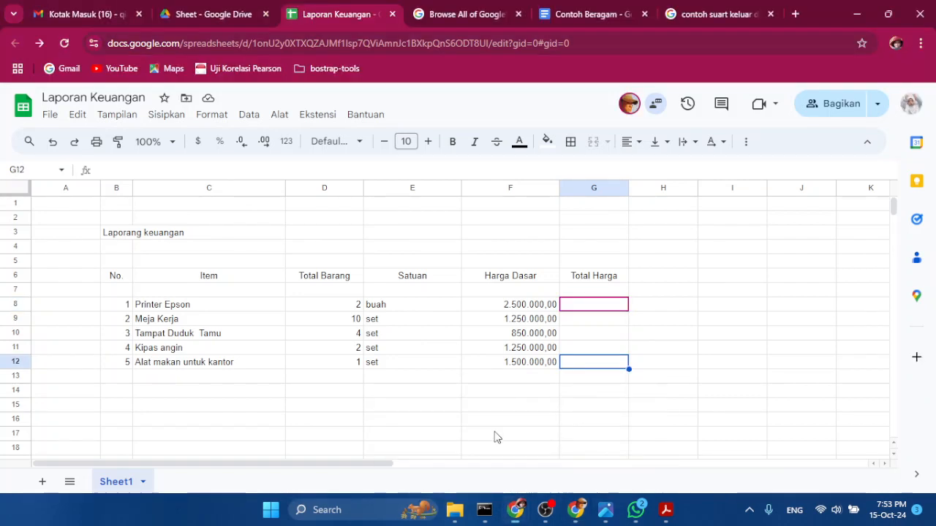
{"action": "left_click", "coordinate": [604, 378]}
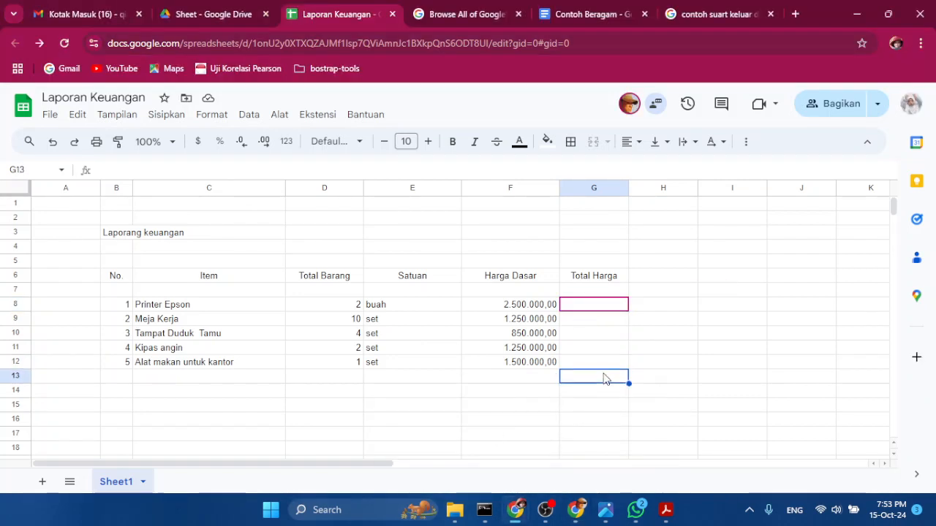
Enter the formula =E:E in the printer's Total Harga cell G8 and centre its contents.
{"action": "left_click", "coordinate": [590, 318]}
{"action": "left_click", "coordinate": [594, 308]}
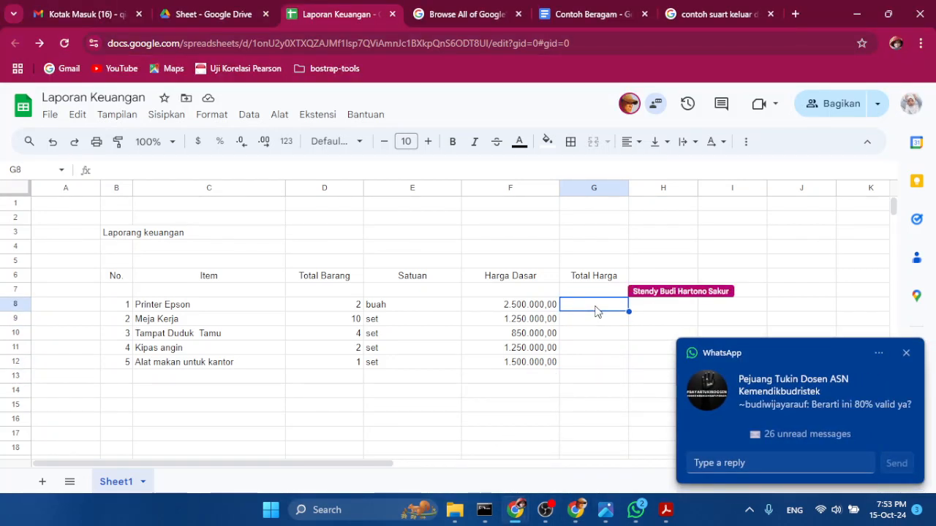
{"action": "type", "text": "="}
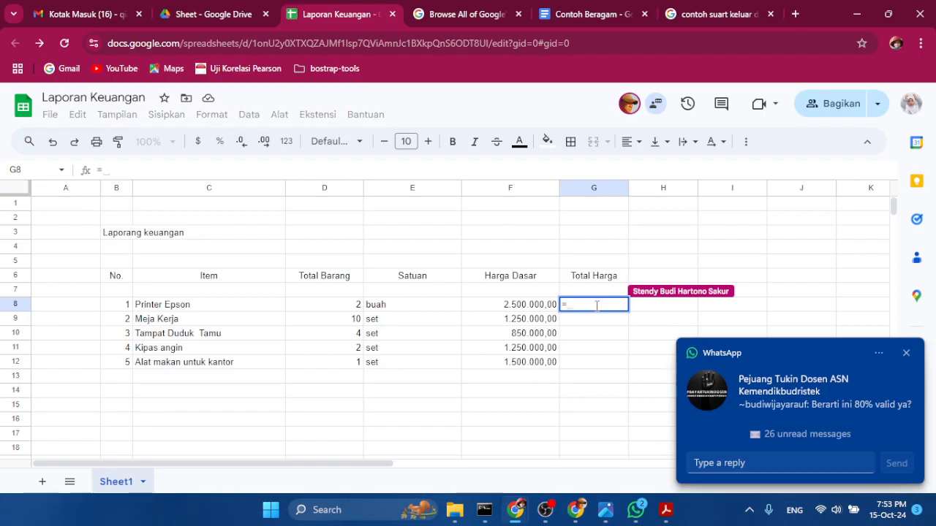
{"action": "left_click", "coordinate": [414, 191]}
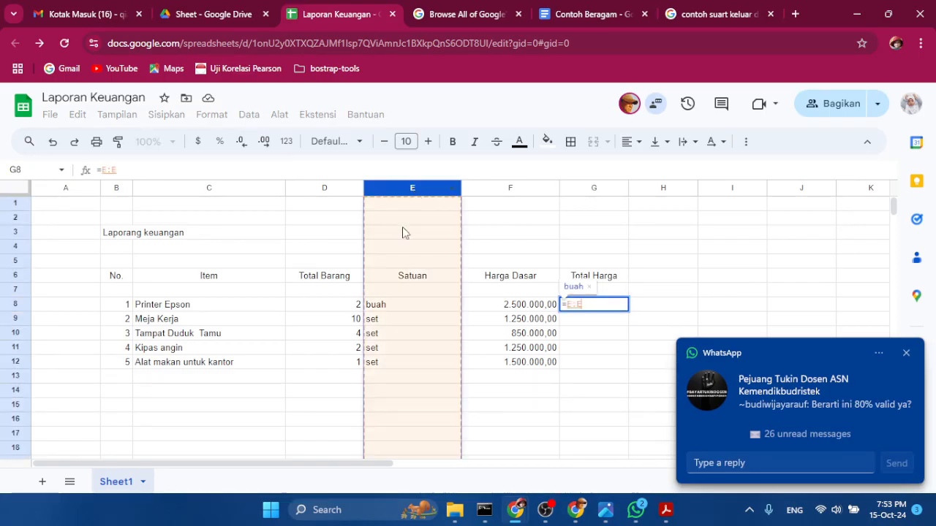
{"action": "left_click", "coordinate": [403, 276]}
{"action": "left_click", "coordinate": [411, 189]}
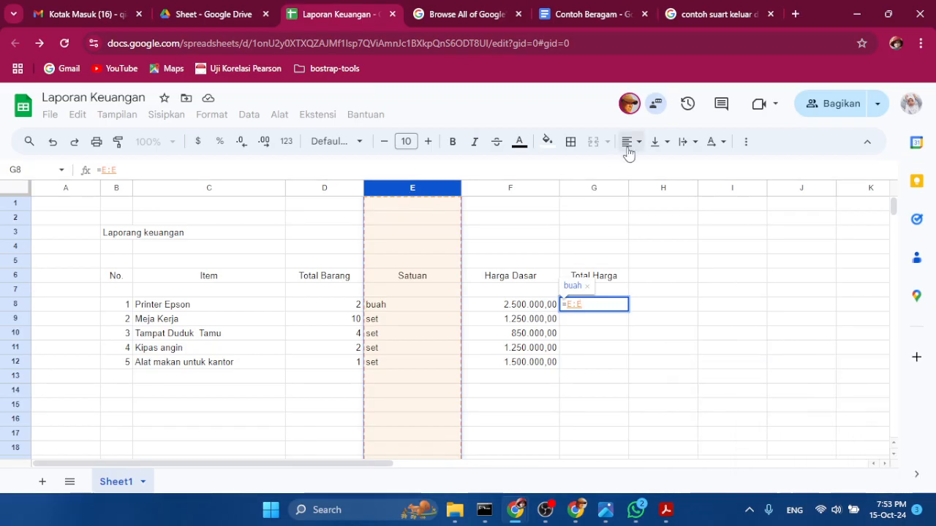
{"action": "left_click", "coordinate": [630, 141]}
{"action": "left_click", "coordinate": [653, 170]}
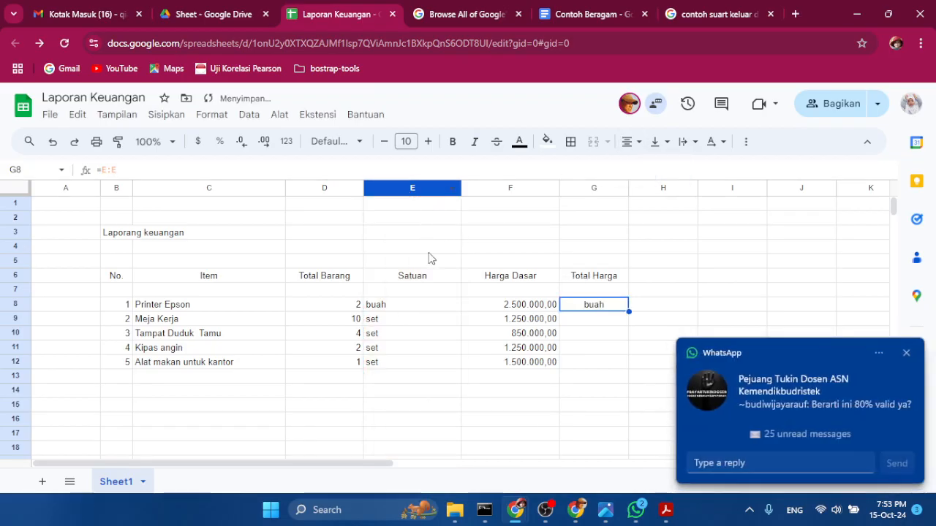
Centre the Satuan entries in E8:E12 horizontally and make column E narrower.
{"action": "left_click", "coordinate": [428, 276]}
{"action": "left_click", "coordinate": [427, 306]}
{"action": "left_click_drag", "start_coordinate": [423, 325], "coordinate": [424, 365]}
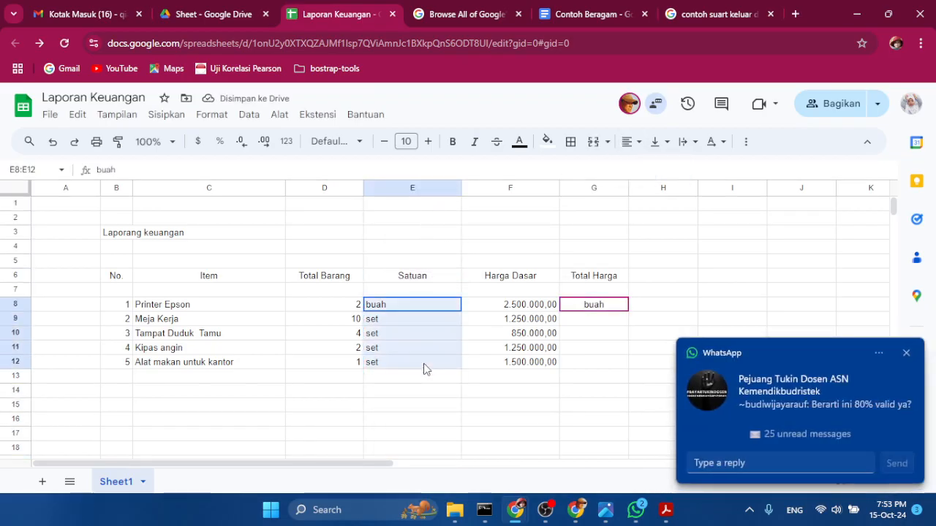
{"action": "left_click", "coordinate": [631, 141]}
{"action": "left_click", "coordinate": [653, 167]}
{"action": "left_click", "coordinate": [492, 233]}
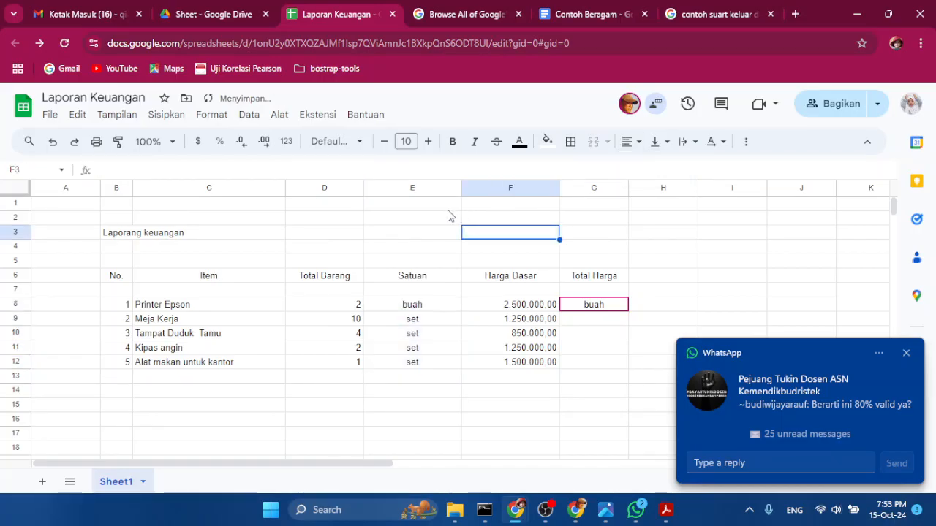
{"action": "left_click", "coordinate": [448, 205]}
{"action": "left_click_drag", "start_coordinate": [462, 188], "coordinate": [437, 188]}
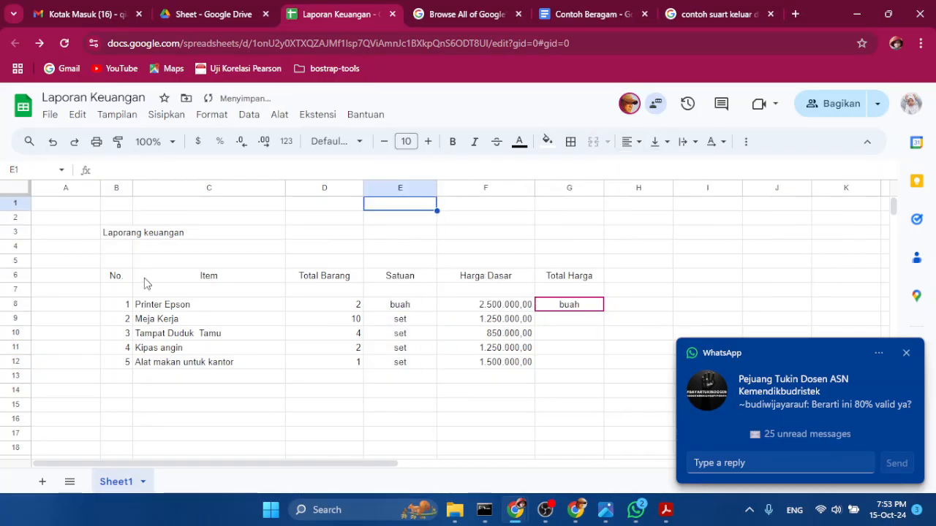
Apply all borders to the header range B6:G7 and the item range B8:G12.
{"action": "left_click_drag", "start_coordinate": [126, 278], "coordinate": [569, 285]}
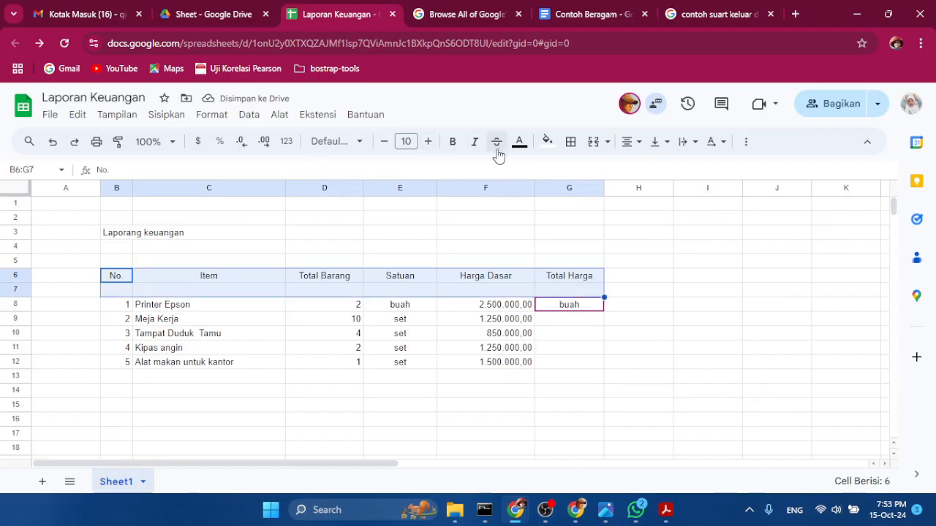
{"action": "left_click", "coordinate": [571, 142]}
{"action": "left_click", "coordinate": [577, 171]}
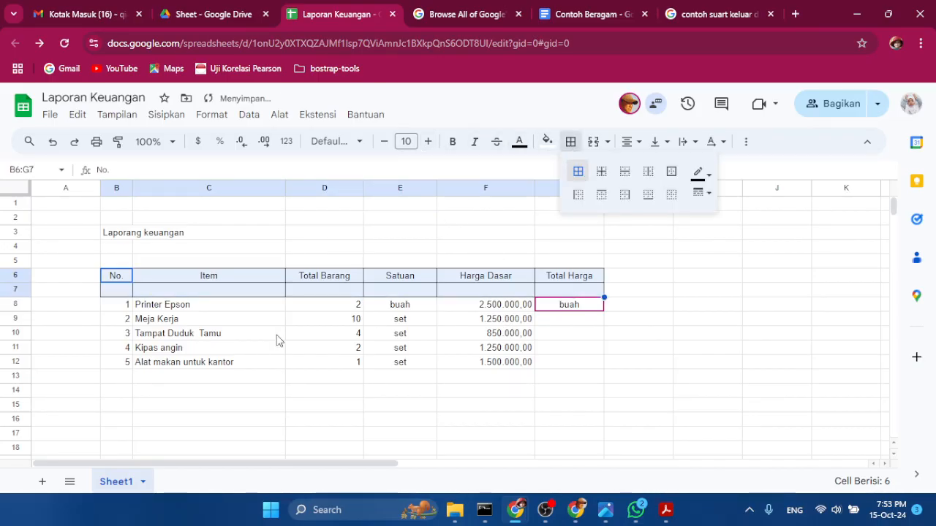
{"action": "left_click", "coordinate": [263, 351]}
{"action": "left_click_drag", "start_coordinate": [117, 307], "coordinate": [563, 360]}
{"action": "left_click", "coordinate": [572, 151]}
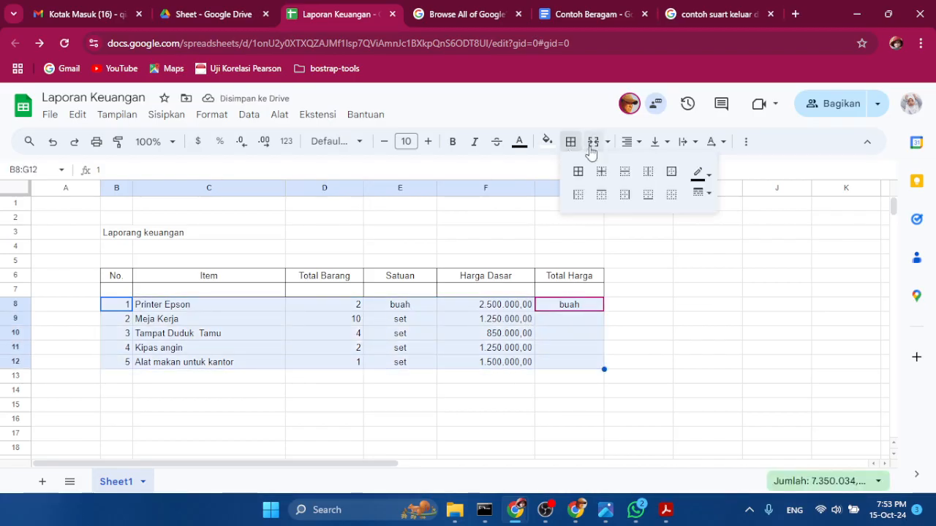
{"action": "left_click", "coordinate": [578, 171]}
{"action": "left_click", "coordinate": [429, 436]}
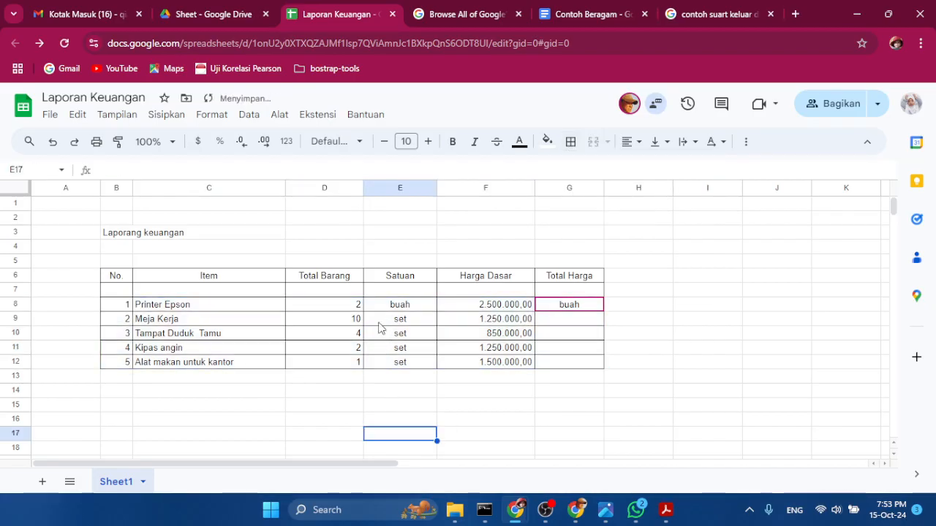
Centre the contents of column D horizontally and make the column narrower.
{"action": "left_click", "coordinate": [333, 188]}
{"action": "left_click_drag", "start_coordinate": [362, 189], "coordinate": [346, 188]}
{"action": "left_click", "coordinate": [626, 141]}
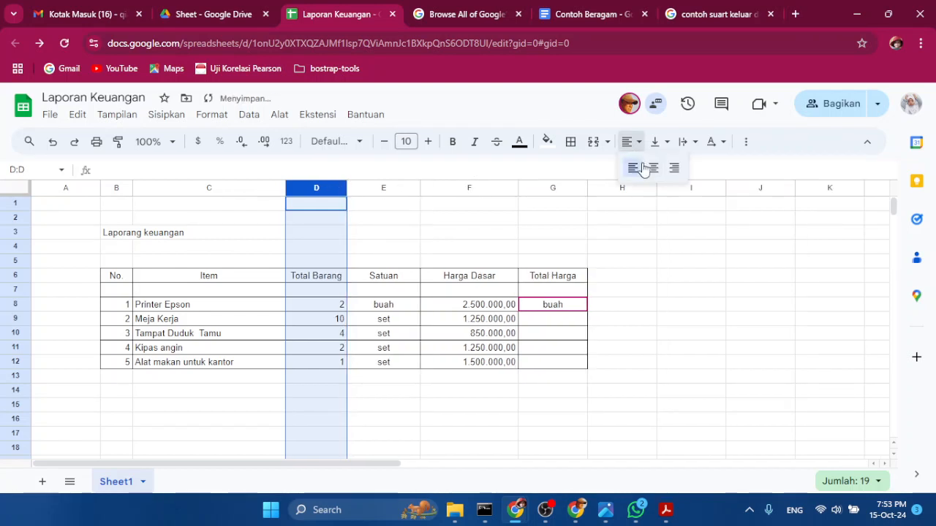
{"action": "left_click", "coordinate": [650, 169]}
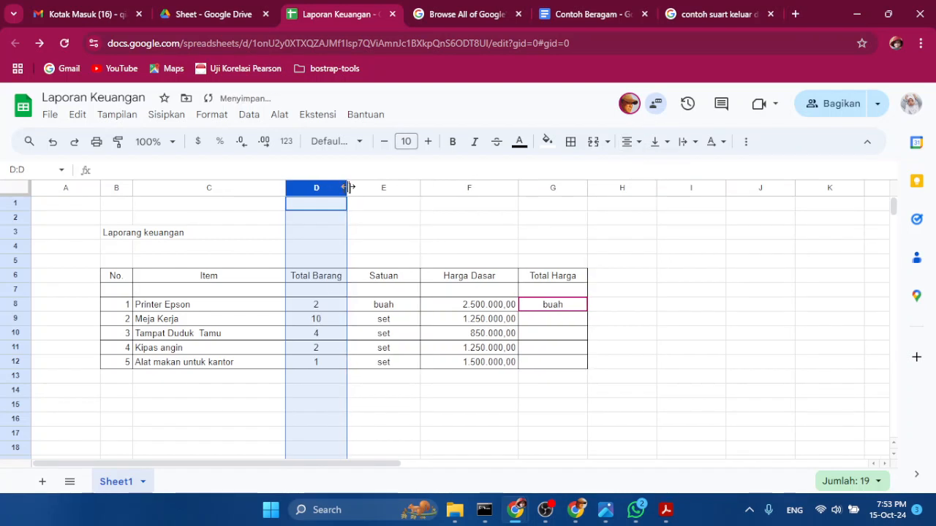
{"action": "left_click_drag", "start_coordinate": [348, 188], "coordinate": [330, 188]}
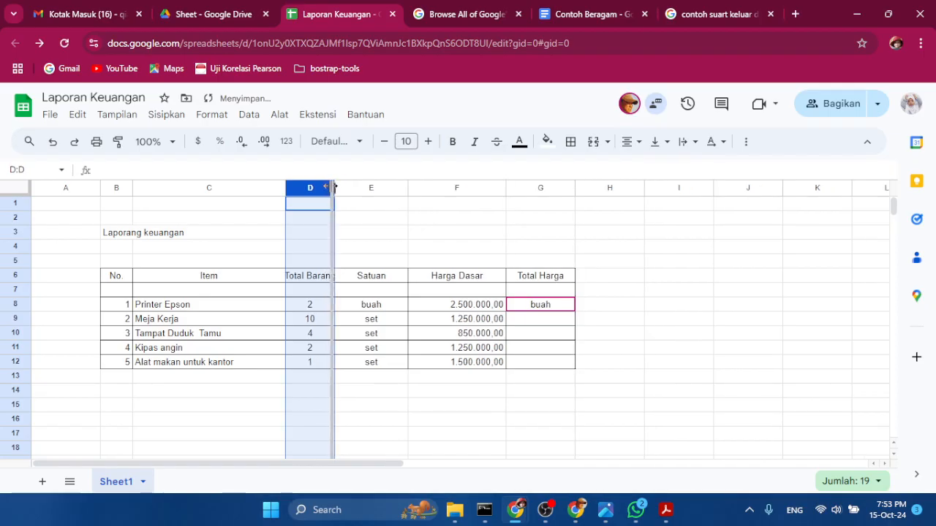
Wrap the text of the Total Barang header in cell D6.
{"action": "left_click", "coordinate": [363, 276]}
{"action": "left_click", "coordinate": [303, 278]}
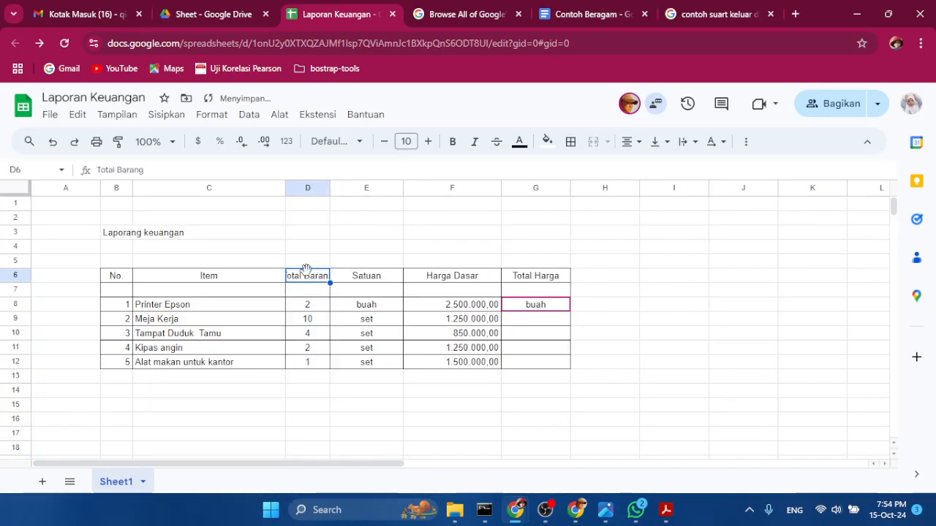
{"action": "left_click", "coordinate": [684, 142]}
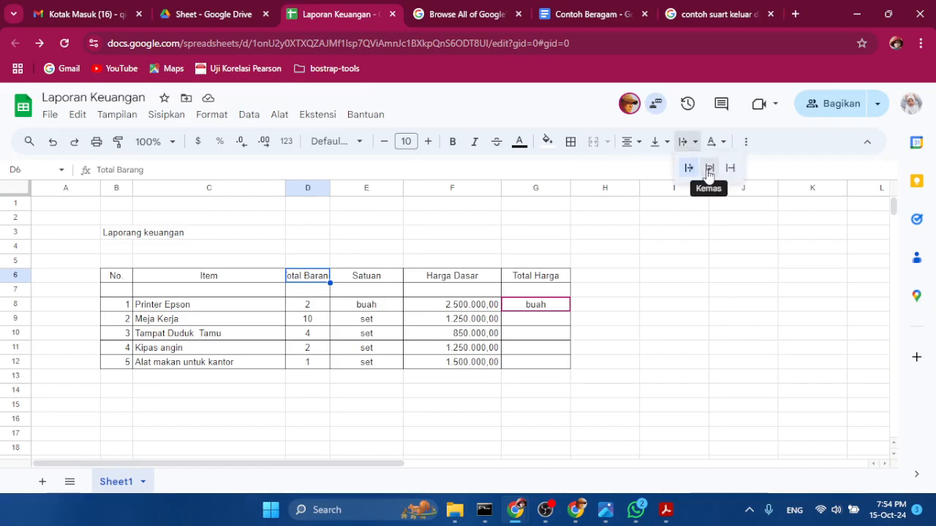
{"action": "left_click", "coordinate": [708, 170]}
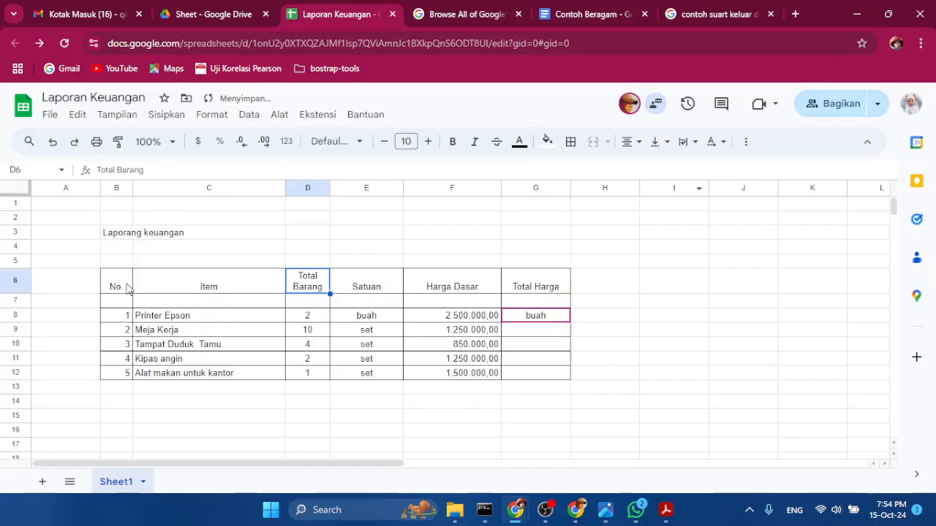
Align the table headers in B6:G6 vertically to the middle.
{"action": "left_click_drag", "start_coordinate": [126, 288], "coordinate": [547, 285]}
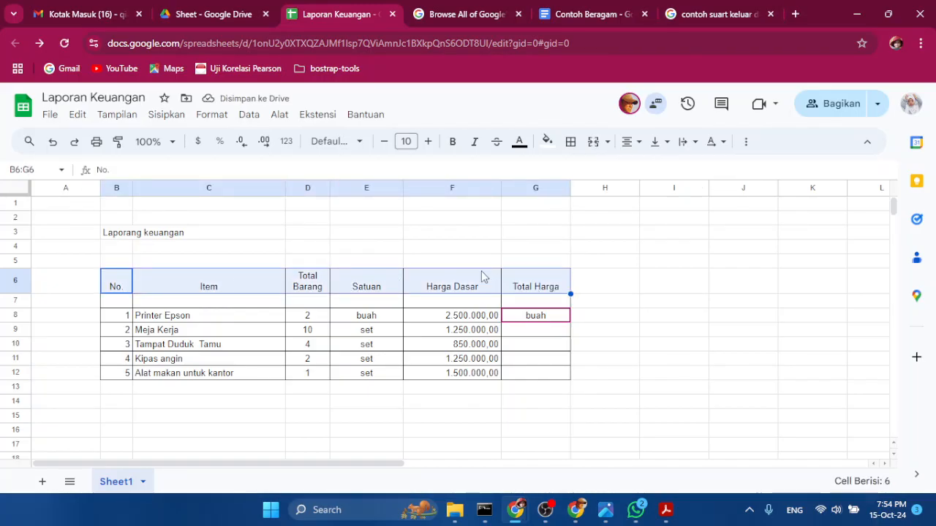
{"action": "left_click", "coordinate": [660, 141]}
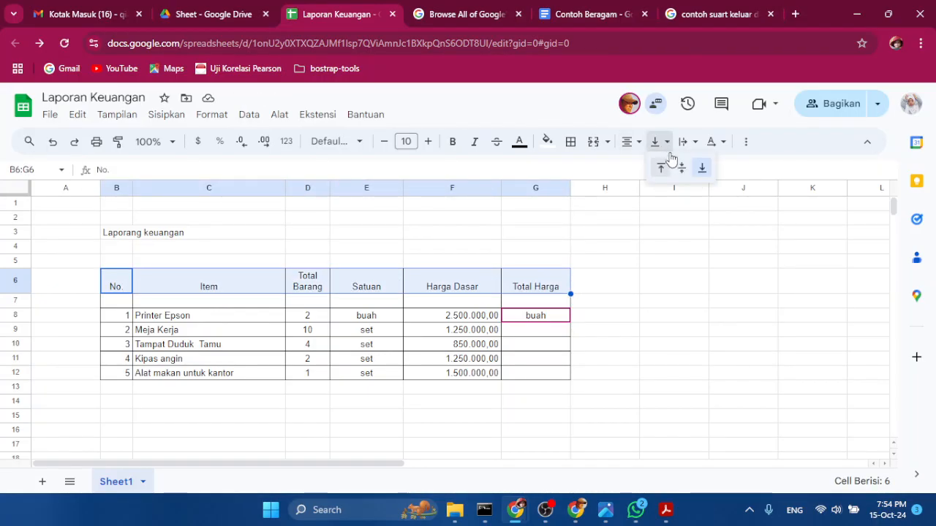
{"action": "left_click", "coordinate": [681, 169]}
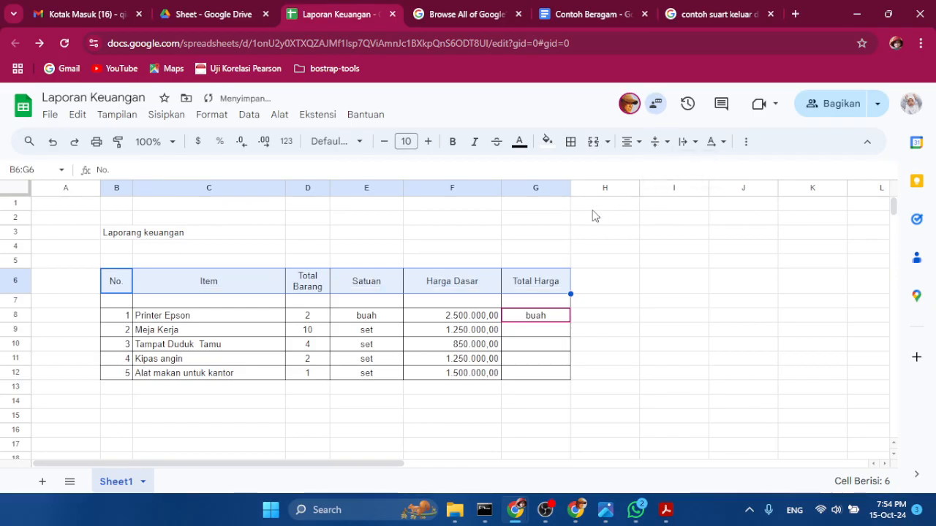
{"action": "left_click", "coordinate": [592, 256]}
Clear the formula from the printer's Total Harga cell G8.
{"action": "left_click", "coordinate": [531, 333]}
{"action": "left_click", "coordinate": [540, 319]}
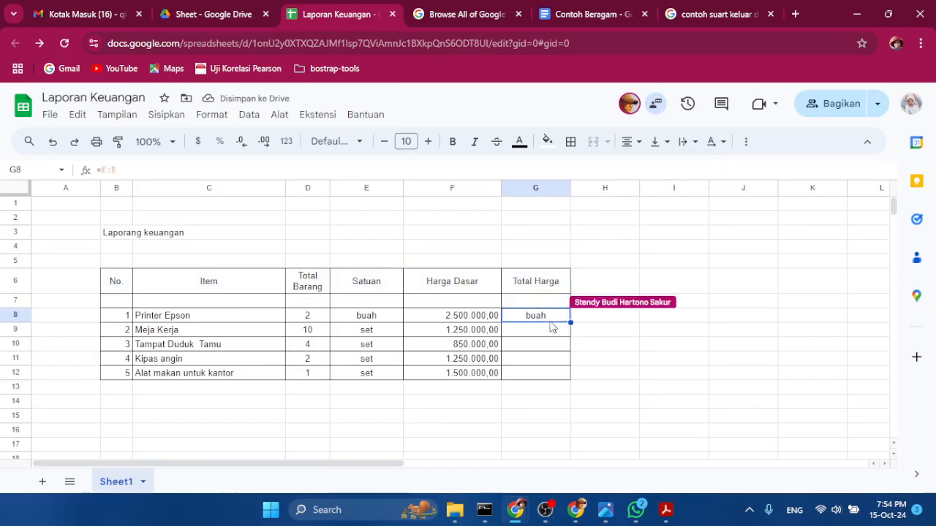
{"action": "key", "text": "BackSpace"}
{"action": "left_click", "coordinate": [634, 347]}
Enter the formula =F8*D8 in G8 and accept the suggested autofill for the remaining Total Harga cells G9:G12.
{"action": "left_click", "coordinate": [531, 334]}
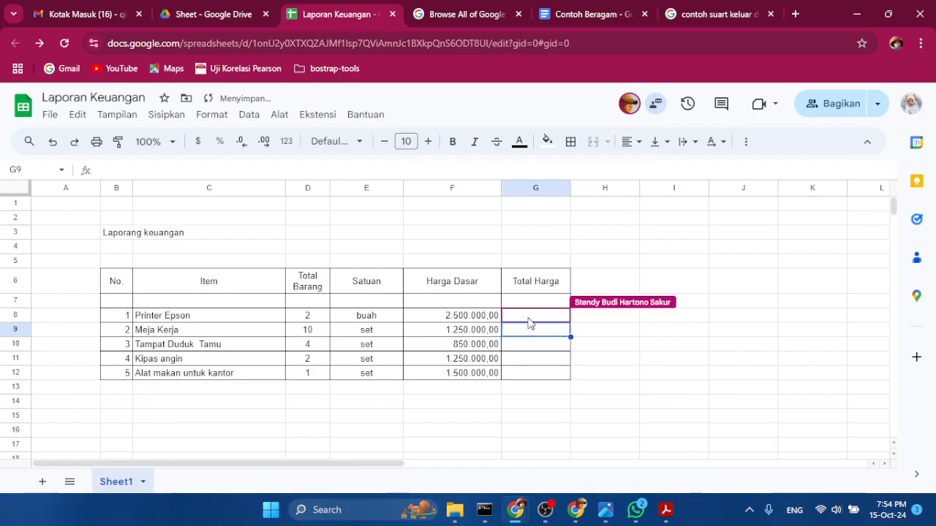
{"action": "left_click", "coordinate": [532, 318]}
{"action": "type", "text": "="}
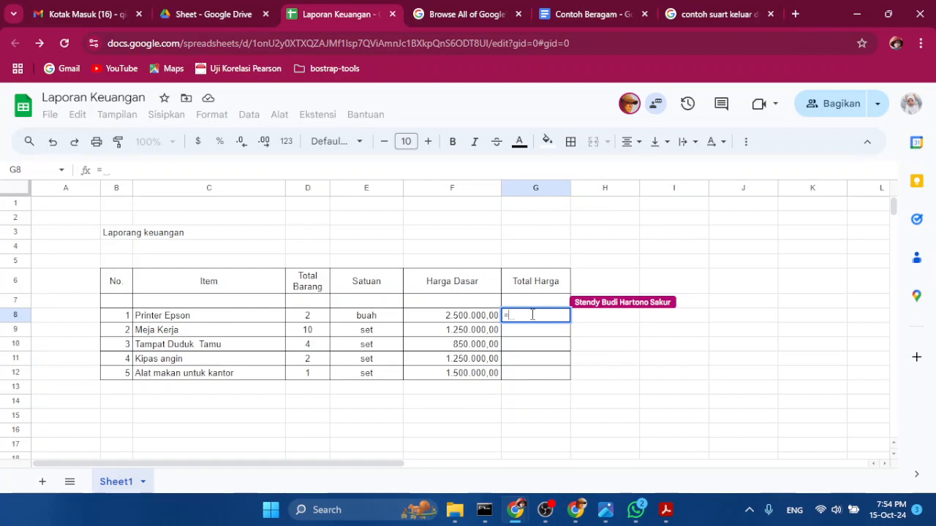
{"action": "left_click", "coordinate": [473, 321]}
{"action": "type", "text": "*"}
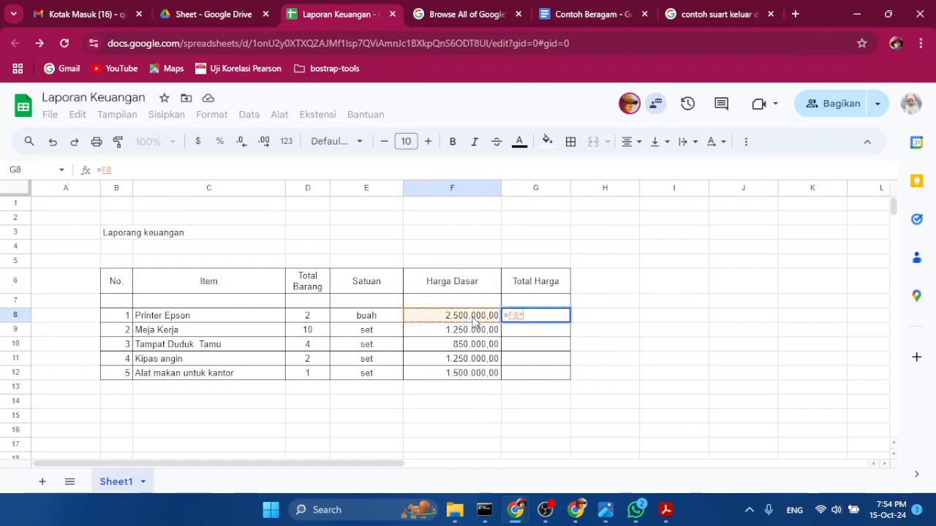
{"action": "left_click", "coordinate": [318, 317]}
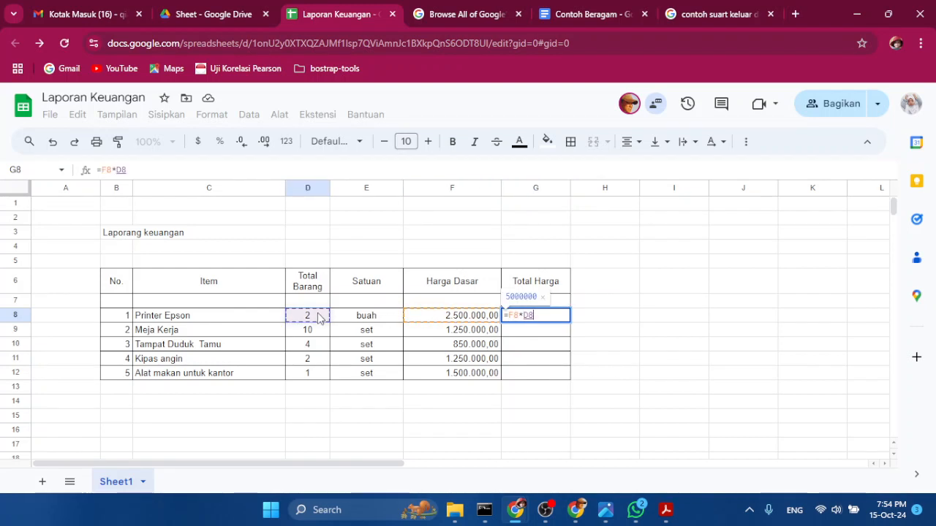
{"action": "key", "text": "Return"}
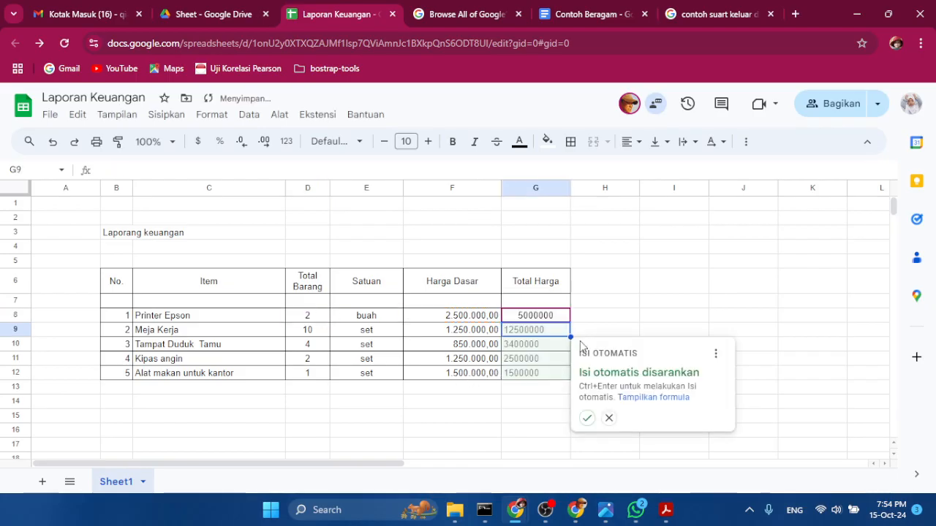
{"action": "left_click", "coordinate": [587, 418]}
{"action": "left_click", "coordinate": [614, 349]}
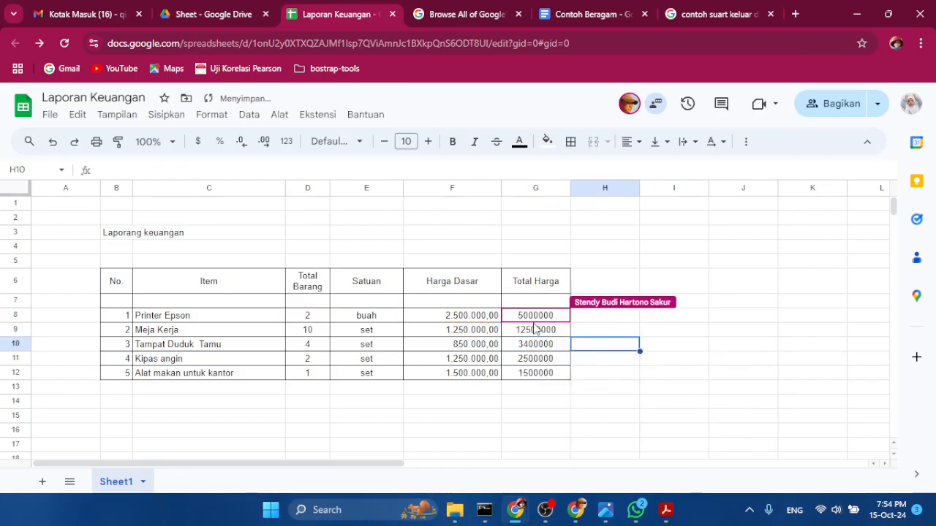
Right-align the Total Harga amounts in G8:G12.
{"action": "left_click_drag", "start_coordinate": [540, 320], "coordinate": [542, 373]}
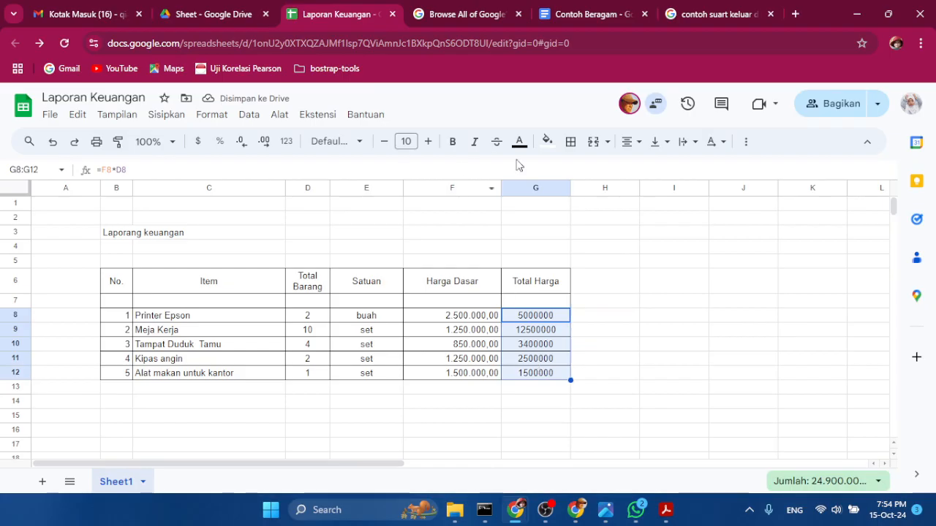
{"action": "left_click", "coordinate": [629, 141]}
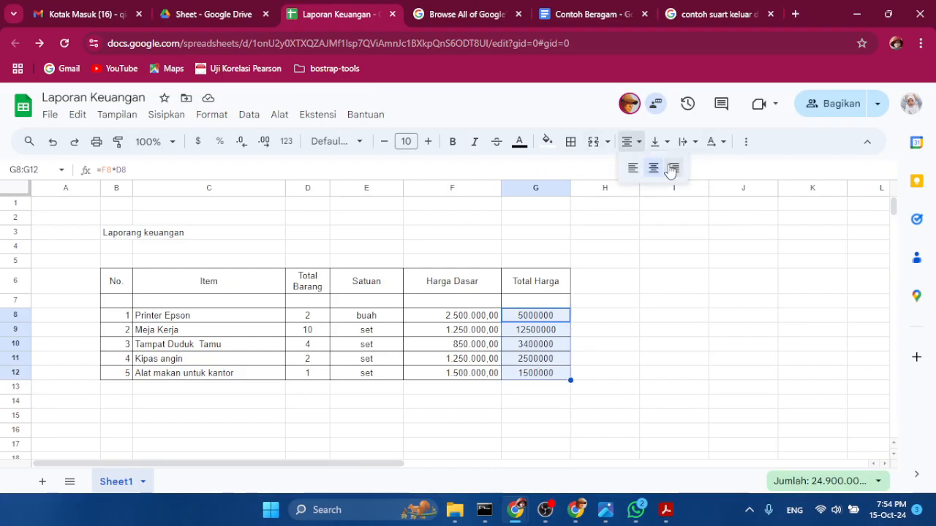
{"action": "left_click", "coordinate": [671, 167]}
{"action": "left_click", "coordinate": [666, 288]}
Apply the Akuntansi number format to the Total Harga amounts in G8:G12 and widen column G to fit them.
{"action": "left_click_drag", "start_coordinate": [539, 315], "coordinate": [541, 373]}
{"action": "left_click", "coordinate": [290, 142]}
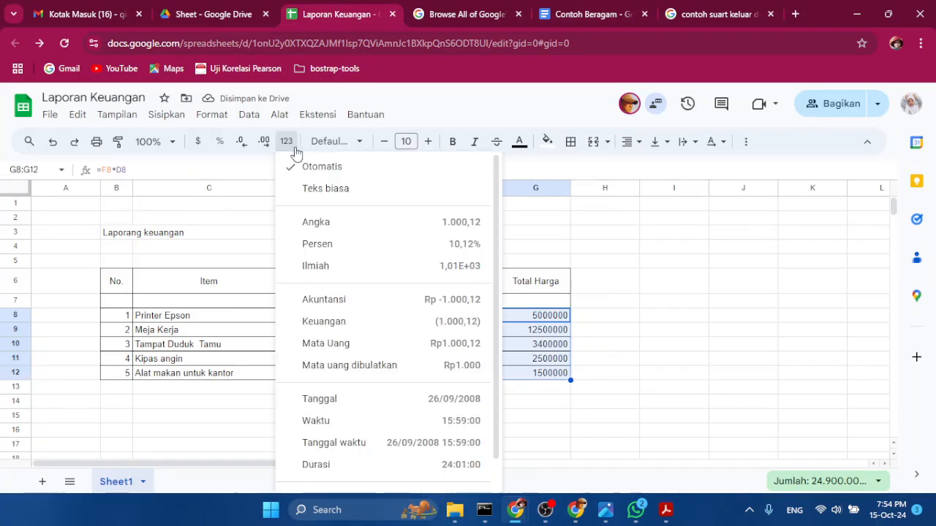
{"action": "scroll", "coordinate": [437, 290], "scroll_direction": "down", "scroll_amount": 2}
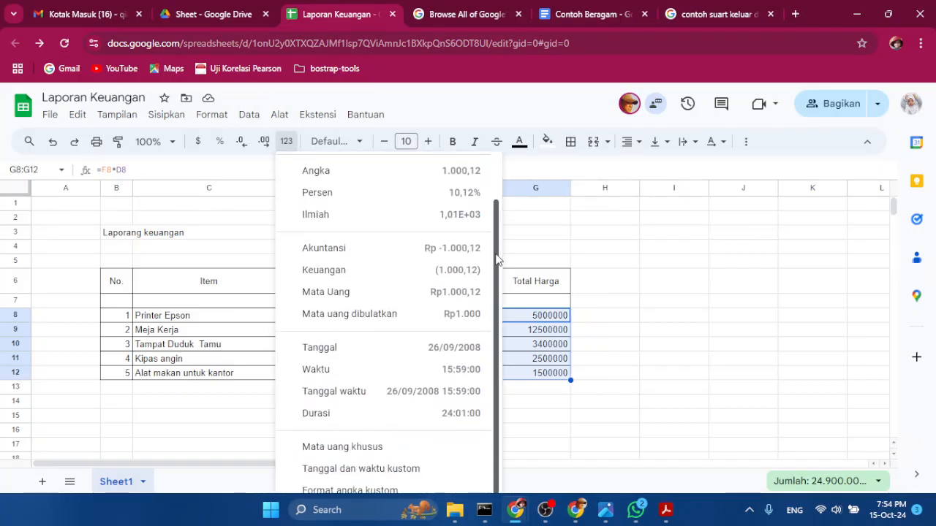
{"action": "left_click", "coordinate": [347, 255]}
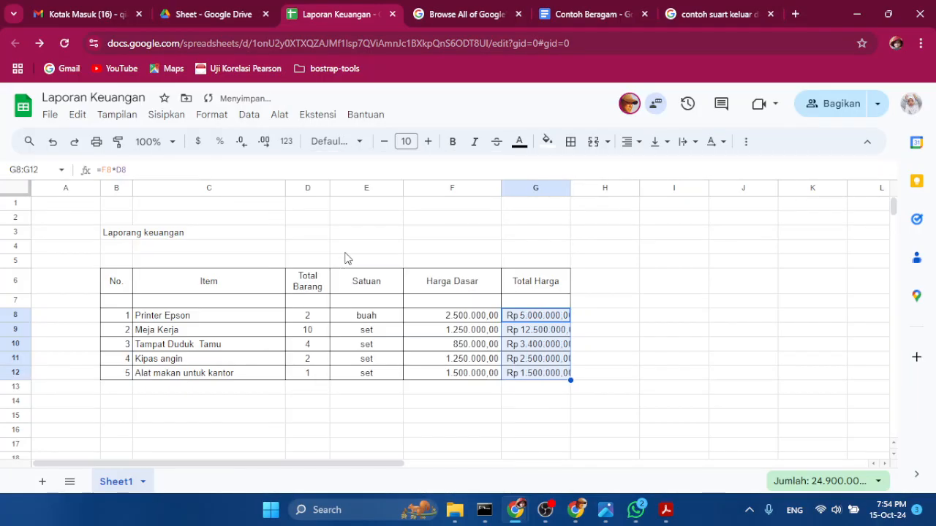
{"action": "left_click_drag", "start_coordinate": [571, 188], "coordinate": [594, 188]}
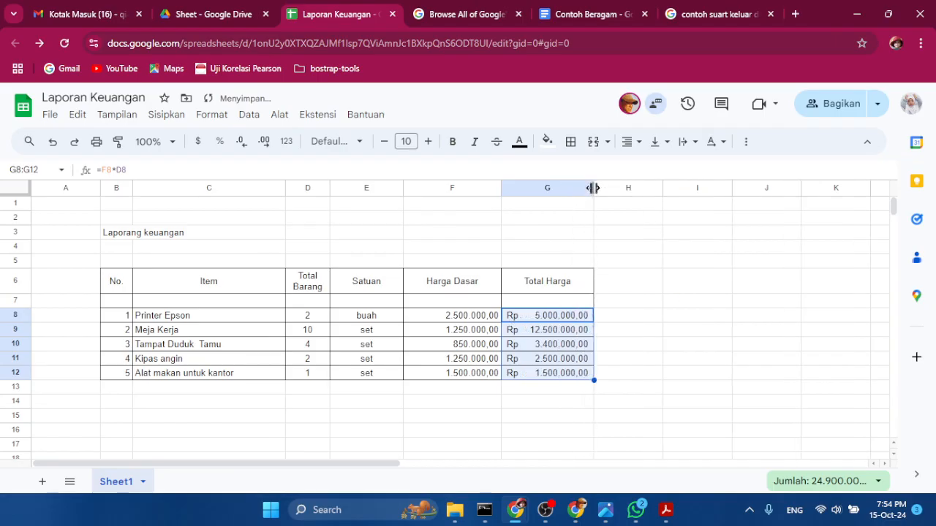
Apply the Akuntansi number format to the Harga Dasar amounts in F8:F12 and make column F slightly narrower.
{"action": "left_click_drag", "start_coordinate": [499, 188], "coordinate": [506, 188]}
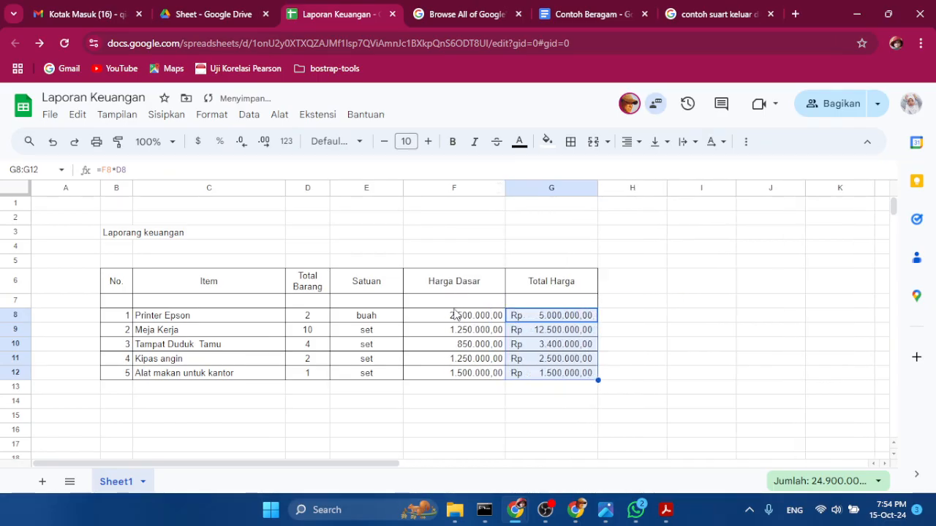
{"action": "left_click_drag", "start_coordinate": [456, 316], "coordinate": [462, 376]}
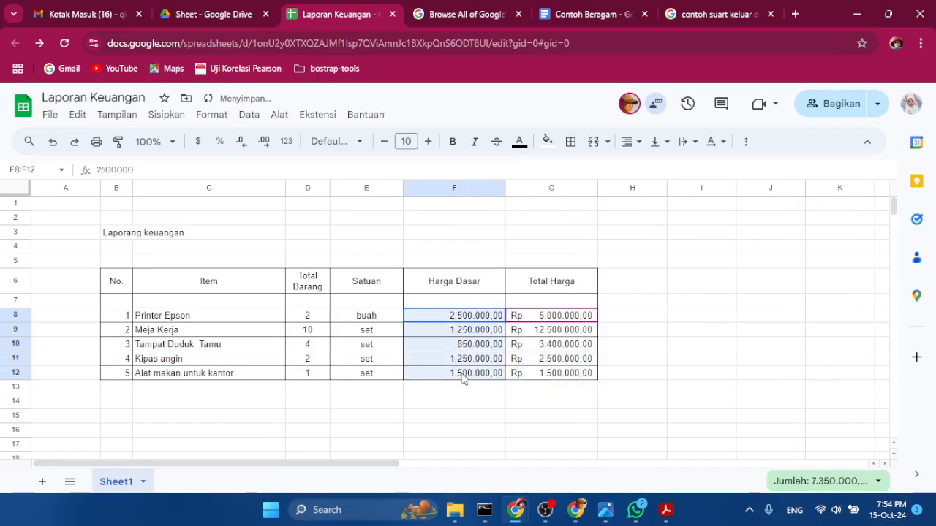
{"action": "left_click", "coordinate": [287, 142]}
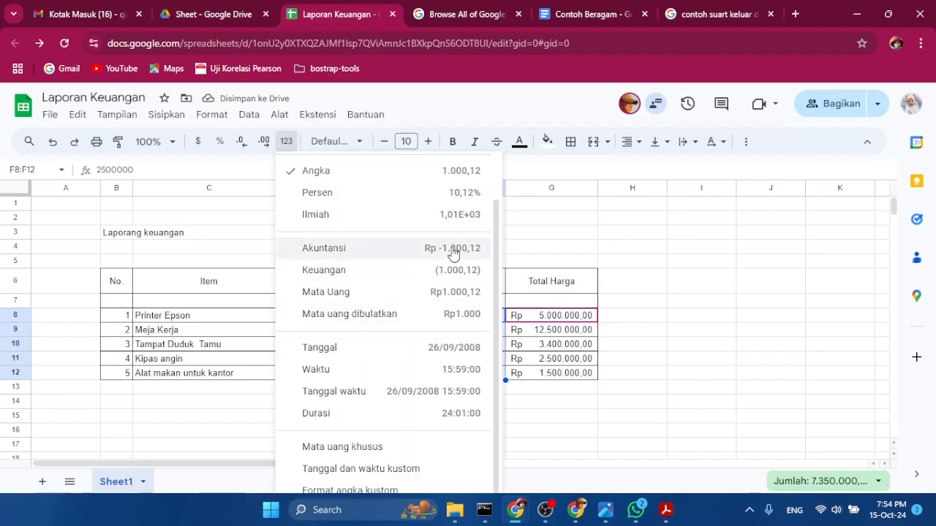
{"action": "left_click", "coordinate": [443, 300]}
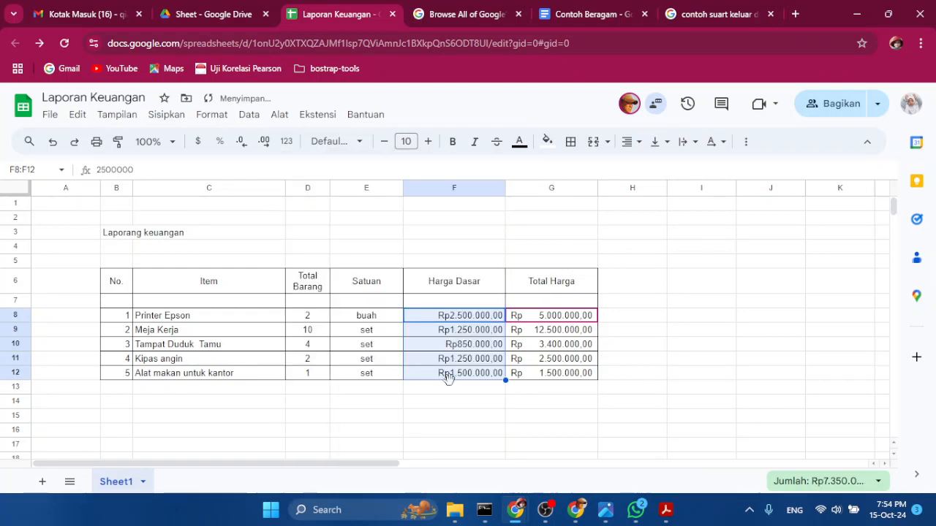
{"action": "left_click", "coordinate": [287, 141]}
{"action": "left_click", "coordinate": [416, 252]}
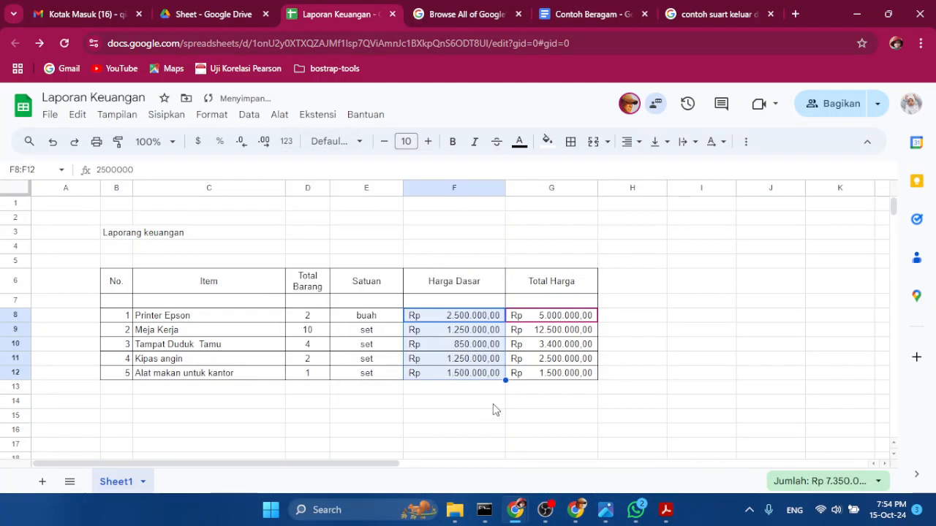
{"action": "left_click", "coordinate": [495, 404]}
{"action": "left_click_drag", "start_coordinate": [506, 188], "coordinate": [499, 188]}
{"action": "left_click", "coordinate": [639, 432]}
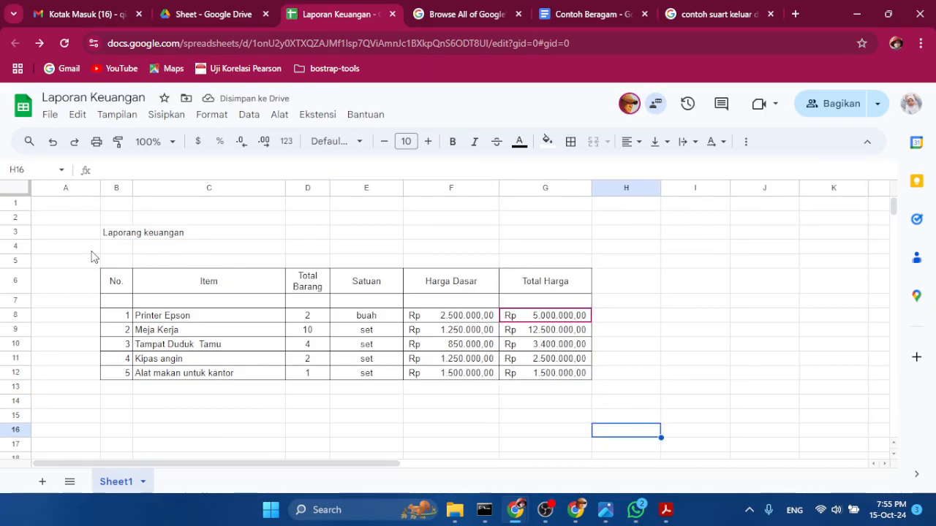
{"action": "left_click", "coordinate": [22, 246]}
{"action": "right_click", "coordinate": [22, 246]}
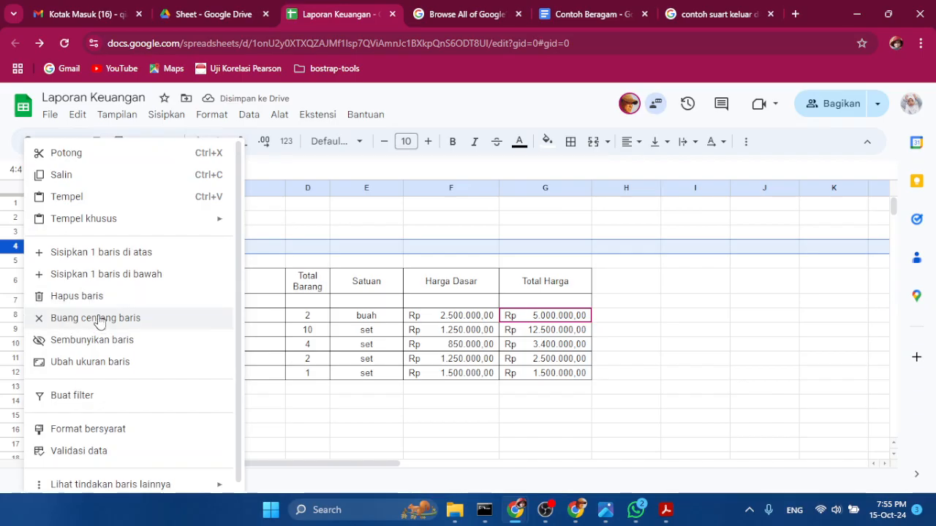
{"action": "left_click", "coordinate": [318, 232]}
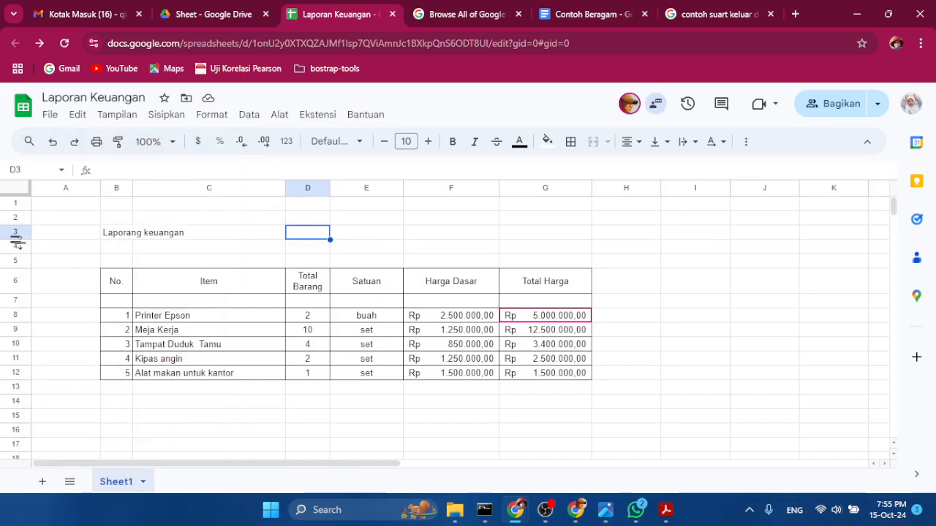
Delete the empty row 4 between the report title and the table.
{"action": "right_click", "coordinate": [15, 243]}
{"action": "left_click", "coordinate": [16, 247]}
{"action": "right_click", "coordinate": [16, 250]}
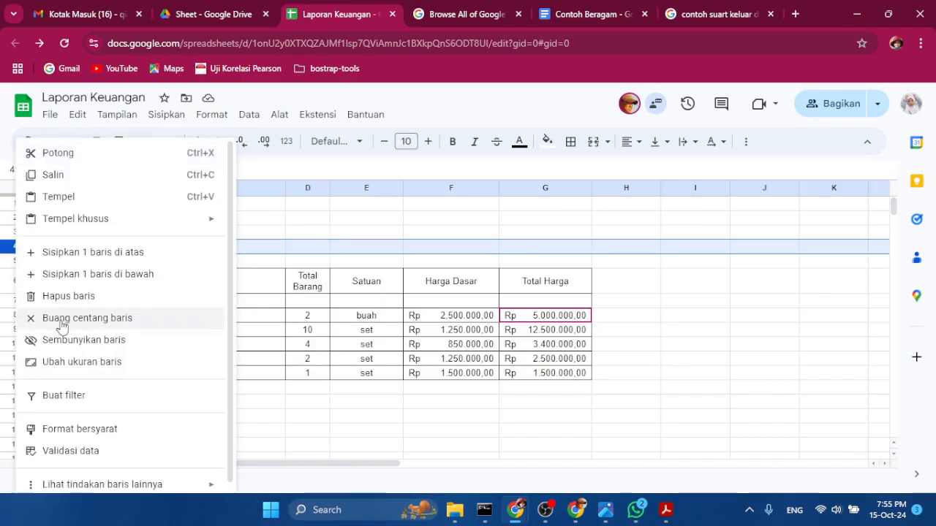
{"action": "left_click", "coordinate": [59, 294]}
Format the report title in B3 with font size 16, bold and dark red text.
{"action": "left_click", "coordinate": [122, 240]}
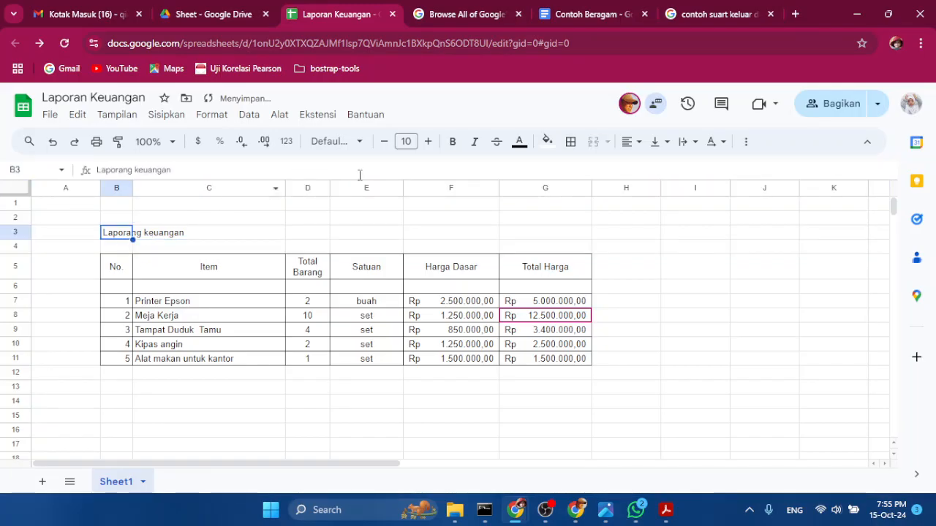
{"action": "left_click", "coordinate": [428, 141]}
{"action": "left_click", "coordinate": [428, 141]}
{"action": "left_click", "coordinate": [428, 141]}
{"action": "left_click", "coordinate": [427, 142]}
{"action": "left_click", "coordinate": [427, 141]}
{"action": "left_click", "coordinate": [428, 141]}
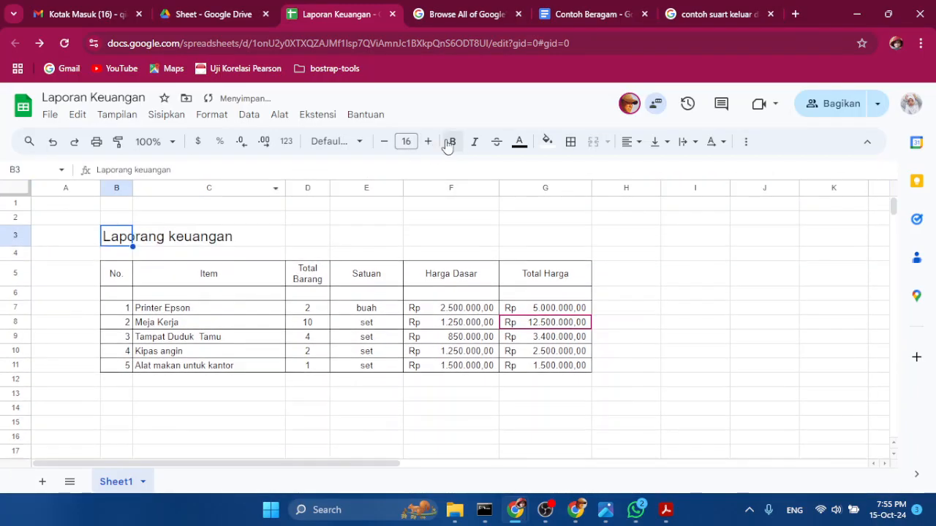
{"action": "left_click", "coordinate": [453, 141]}
{"action": "left_click", "coordinate": [519, 141]}
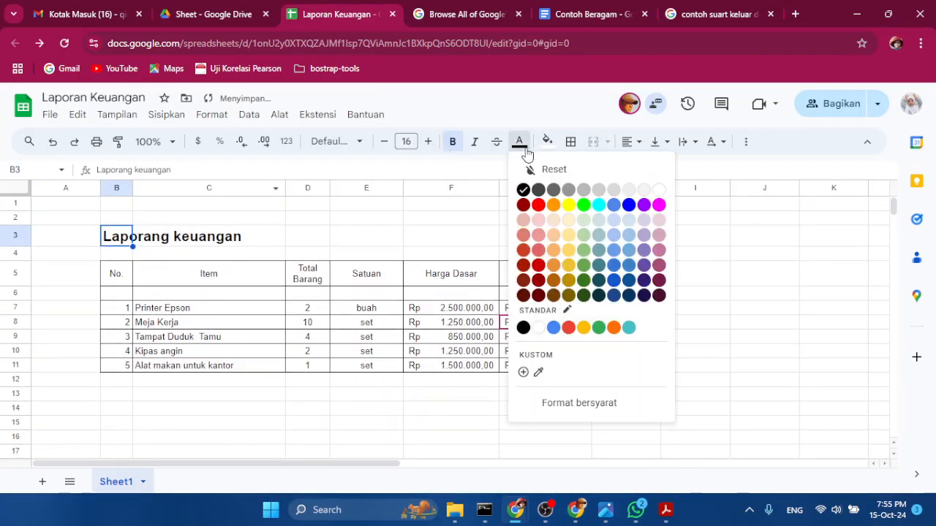
{"action": "left_click", "coordinate": [524, 204]}
{"action": "left_click", "coordinate": [307, 235]}
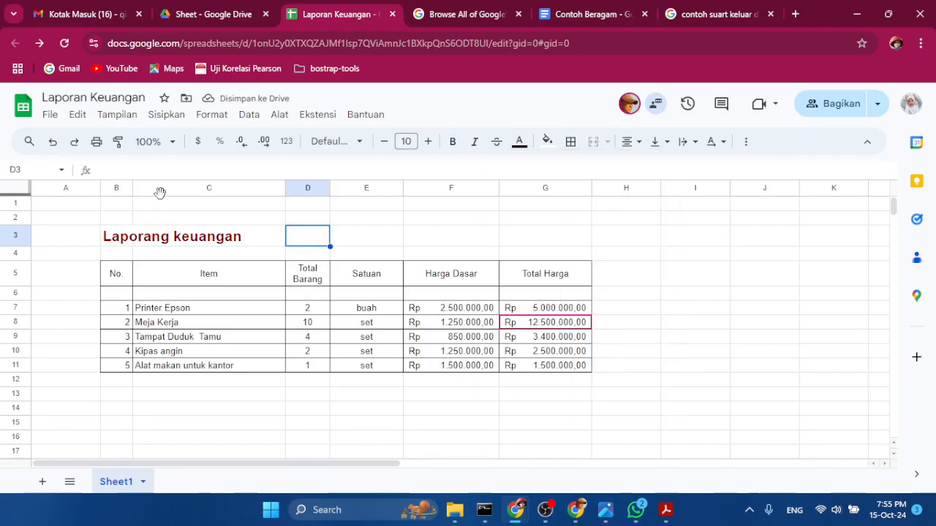
{"action": "left_click", "coordinate": [678, 294]}
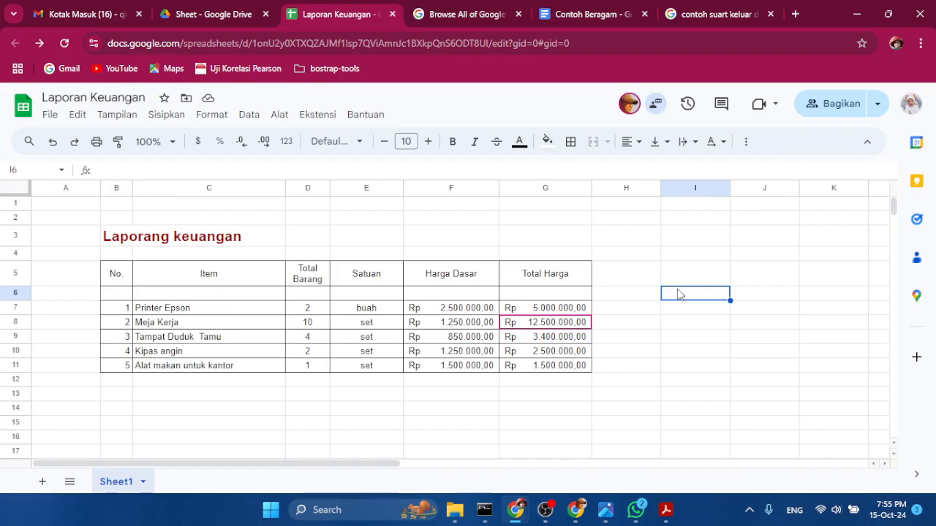
{"action": "left_click", "coordinate": [623, 354]}
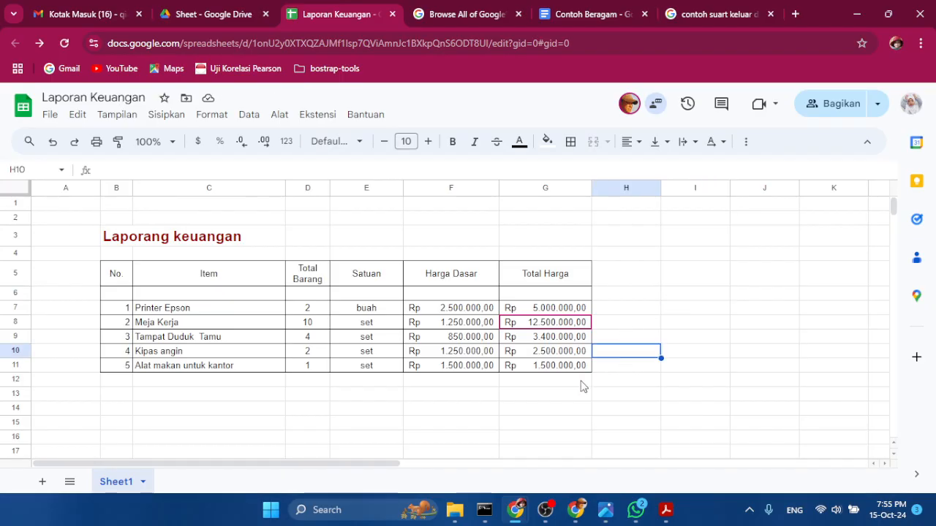
{"action": "left_click", "coordinate": [530, 397]}
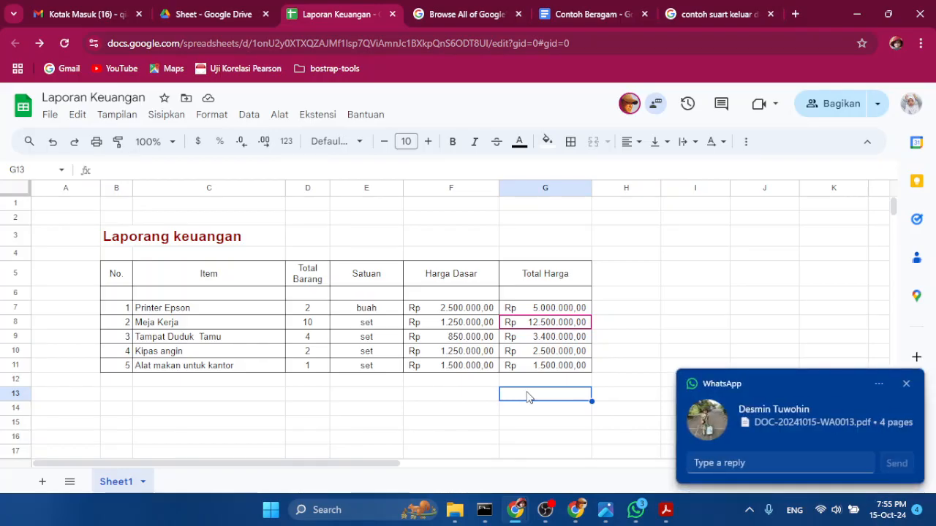
{"action": "left_click", "coordinate": [906, 384]}
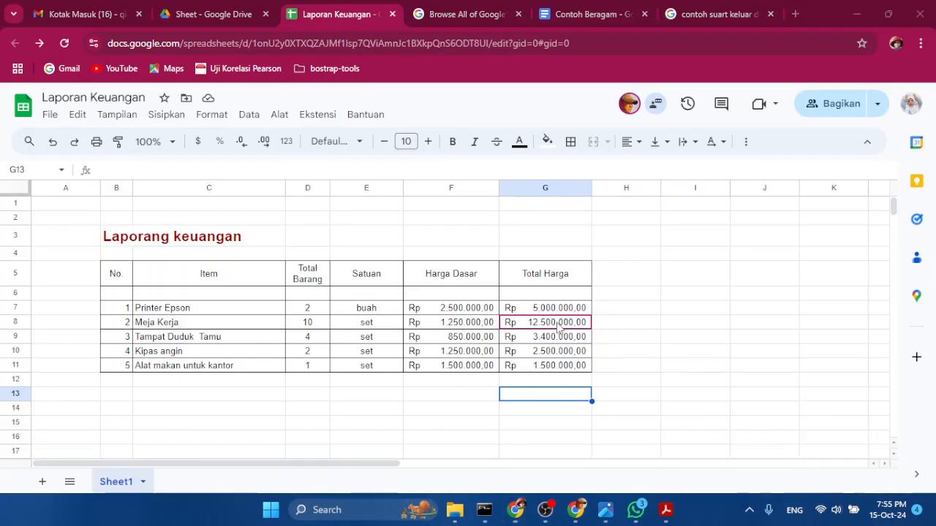
{"action": "left_click", "coordinate": [412, 391]}
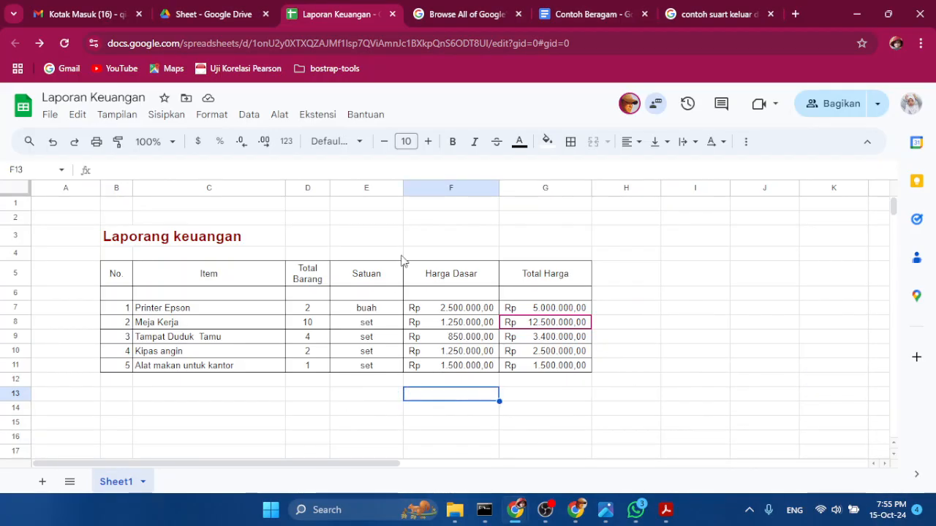
Make the Satuan column E slightly narrower and dismiss the incoming message notification.
{"action": "left_click_drag", "start_coordinate": [404, 189], "coordinate": [386, 190]}
{"action": "left_click", "coordinate": [395, 380]}
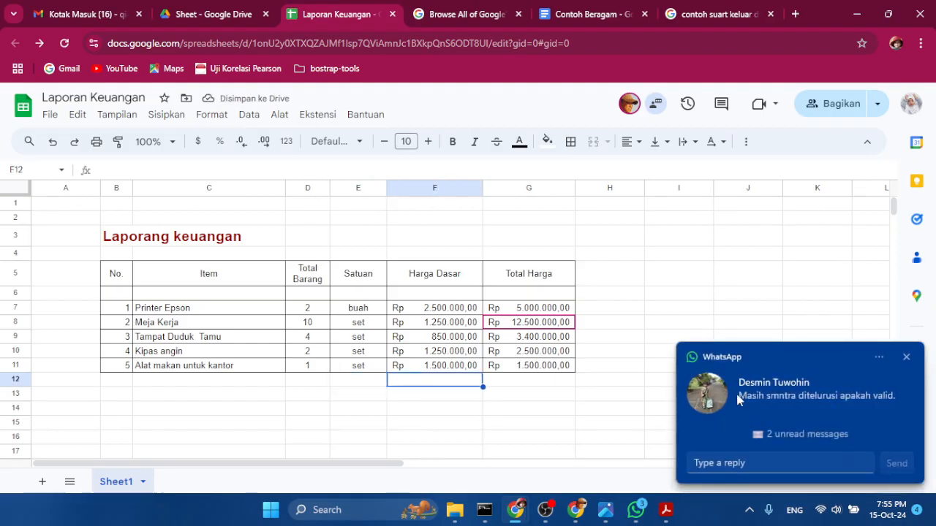
{"action": "left_click", "coordinate": [906, 358]}
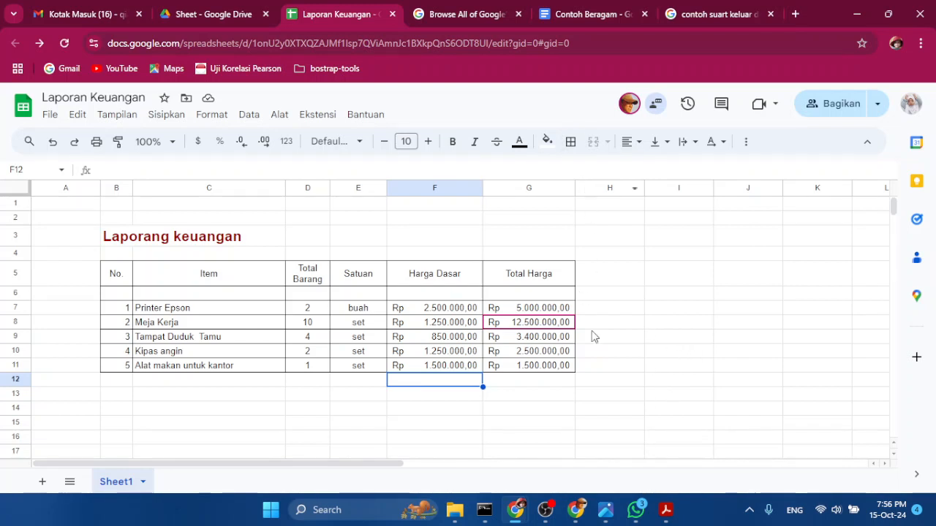
Switch to the other account's Chrome window that has the shared Laporan Keuangan spreadsheet open.
{"action": "left_click", "coordinate": [574, 514]}
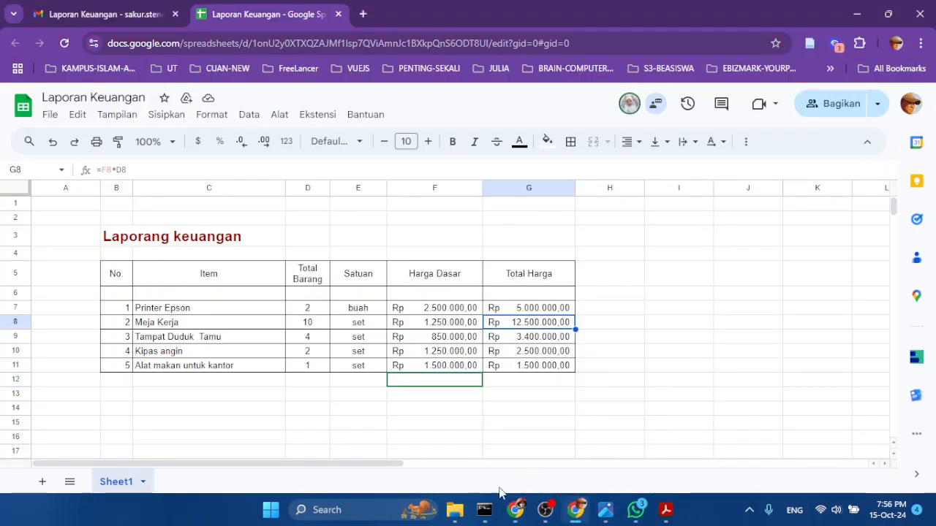
{"action": "mouse_move", "coordinate": [519, 514]}
{"action": "left_click", "coordinate": [504, 461]}
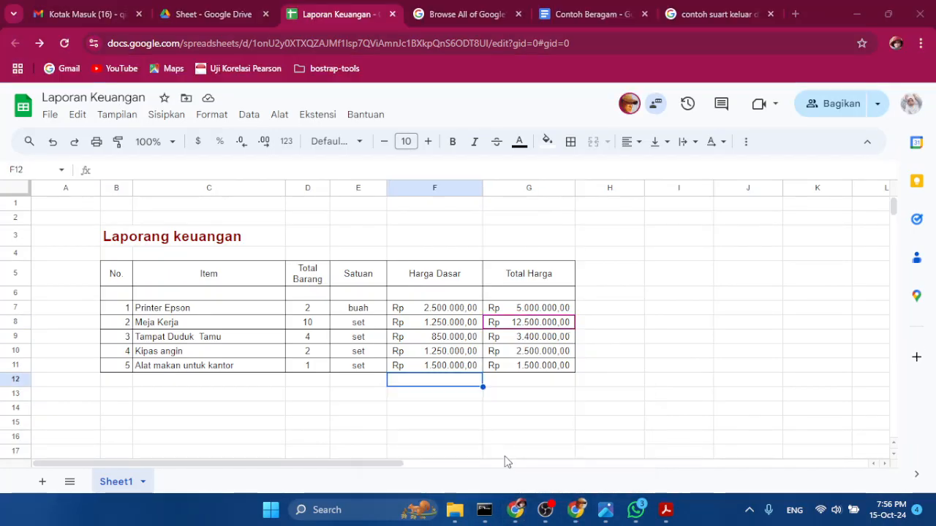
{"action": "left_click", "coordinate": [493, 410]}
{"action": "left_click", "coordinate": [582, 511]}
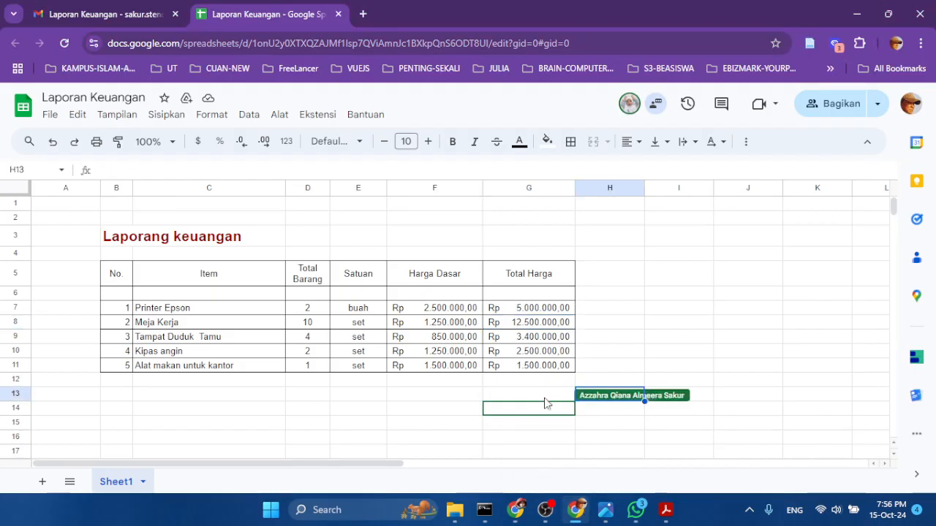
{"action": "left_click", "coordinate": [539, 403]}
{"action": "left_click", "coordinate": [431, 396]}
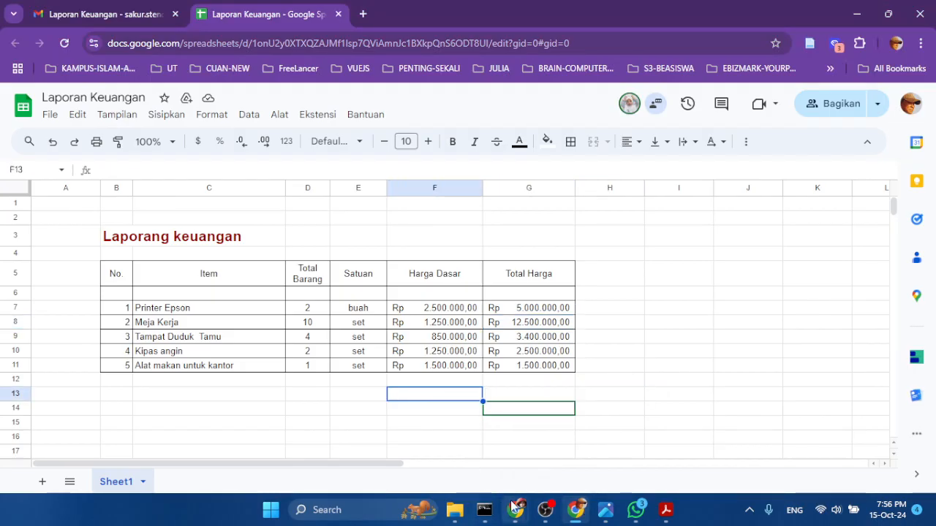
{"action": "left_click", "coordinate": [626, 361]}
{"action": "left_click", "coordinate": [552, 395]}
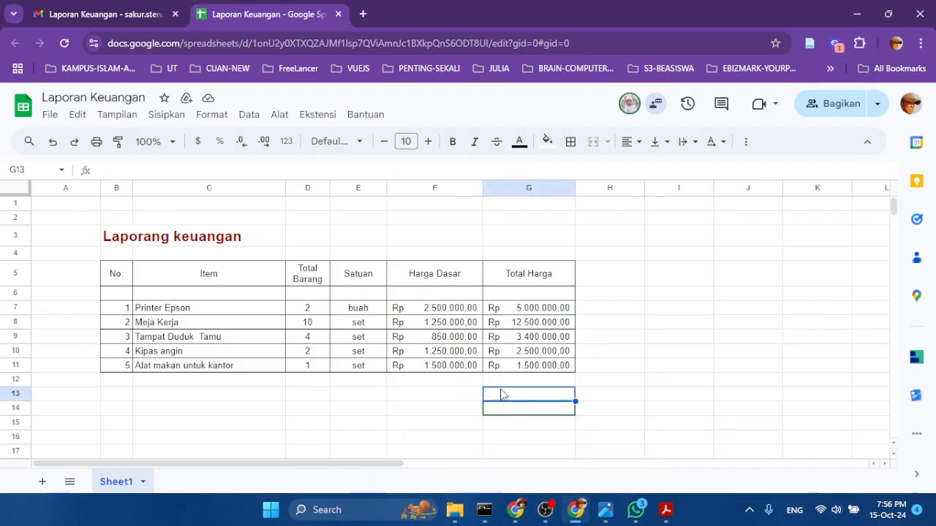
{"action": "left_click", "coordinate": [22, 351]}
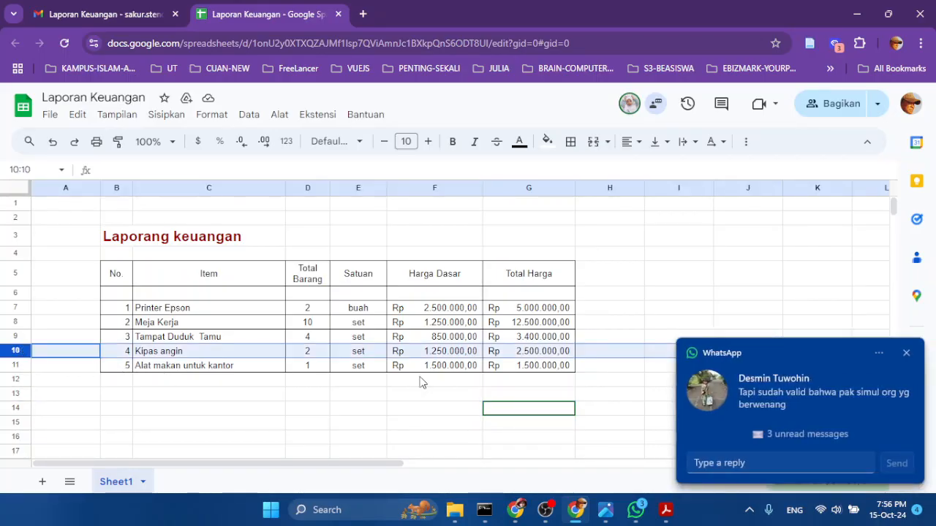
{"action": "left_click", "coordinate": [907, 353]}
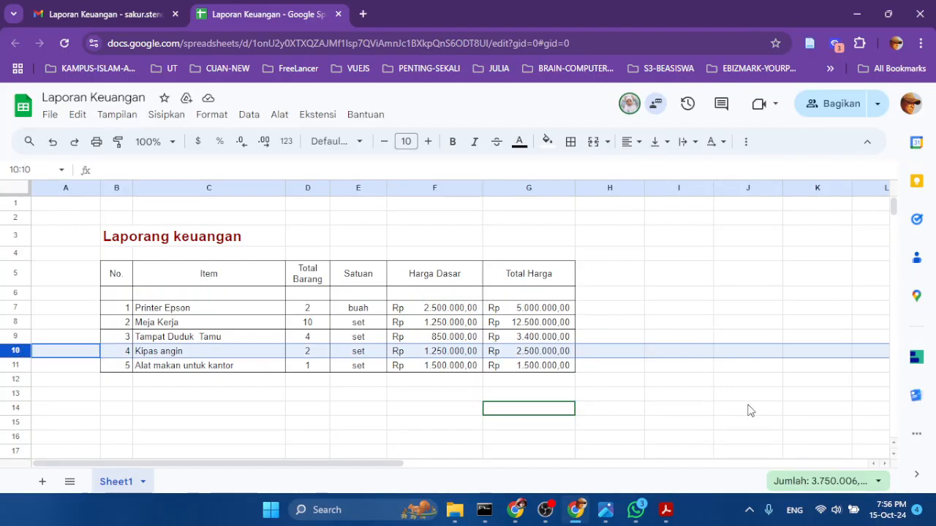
{"action": "left_click", "coordinate": [638, 513]}
{"action": "left_click_drag", "start_coordinate": [531, 2], "coordinate": [935, 15]}
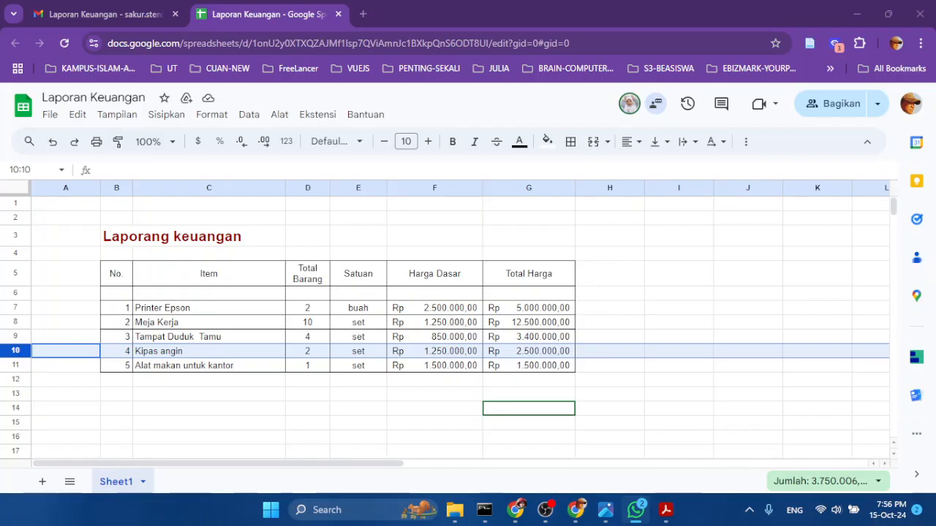
Enter the label Total Harga in F12 and the formula =sum(G7:G11) in G12.
{"action": "left_click", "coordinate": [434, 381]}
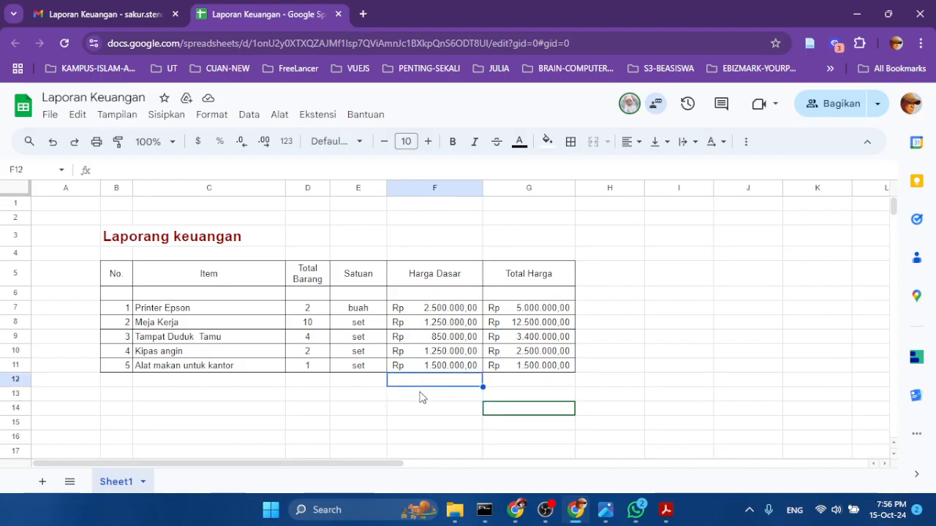
{"action": "type", "text": "Total Harga"}
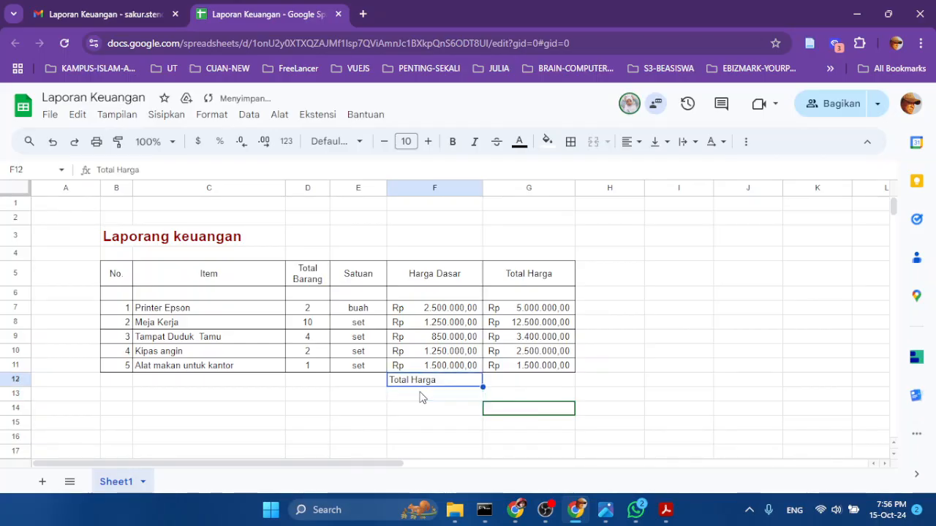
{"action": "key", "text": "Tab"}
{"action": "type", "text": "="}
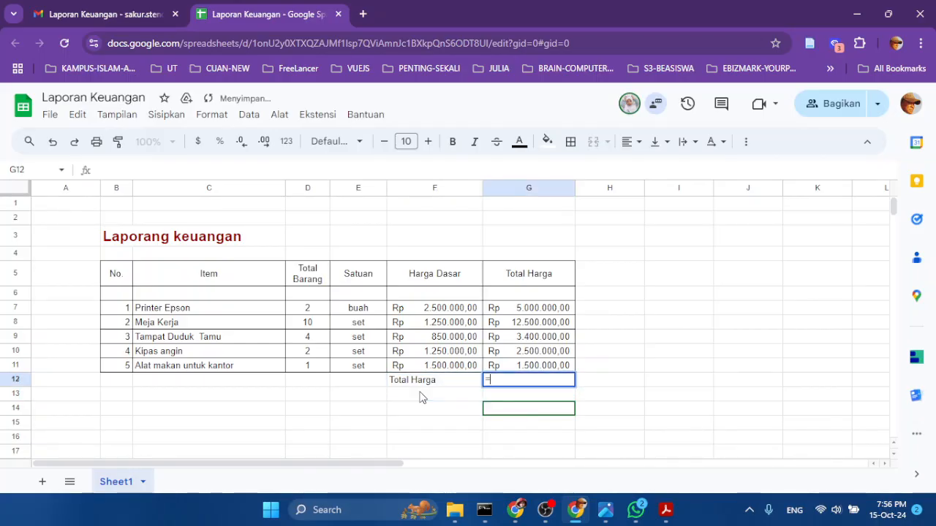
{"action": "type", "text": "sum("}
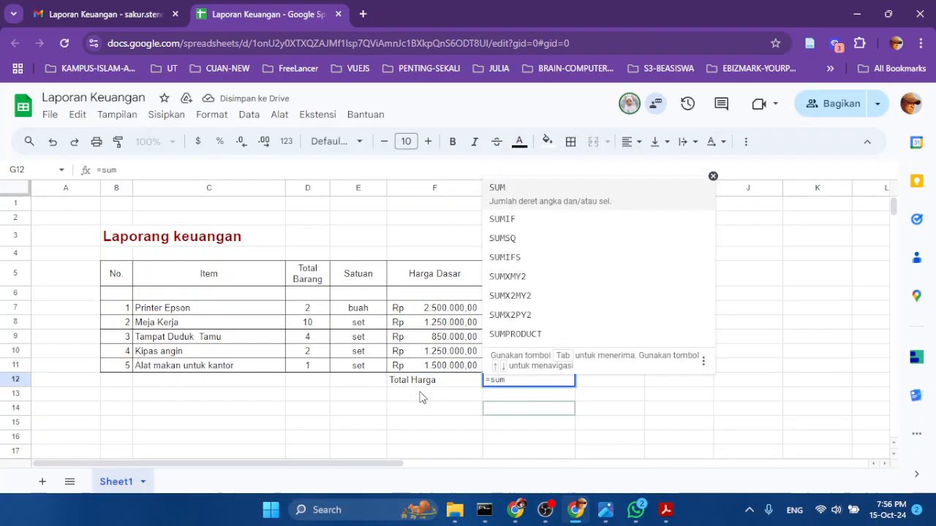
{"action": "key", "text": "Up"}
{"action": "key", "text": "Up"}
{"action": "key", "text": "shift+Up"}
{"action": "key", "text": "shift+Up"}
{"action": "key", "text": "shift+Up"}
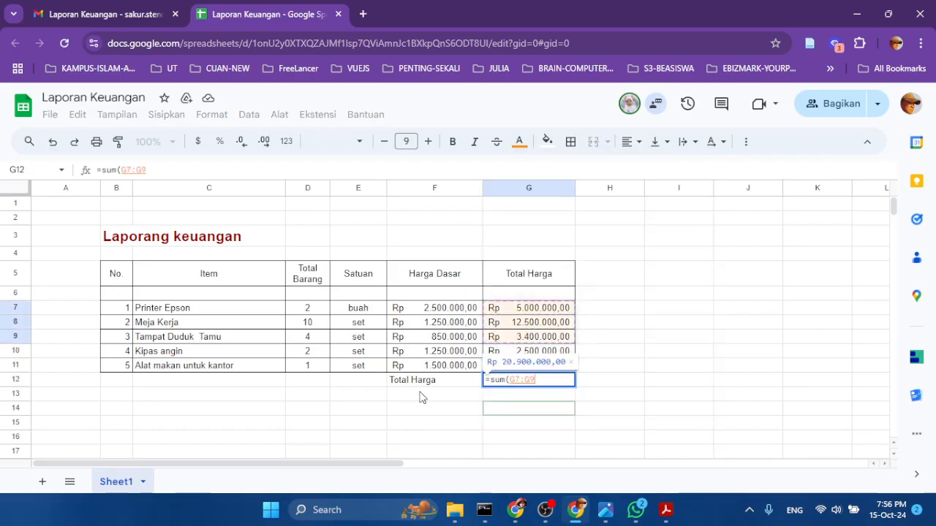
{"action": "key", "text": "shift+Down"}
{"action": "key", "text": "Return"}
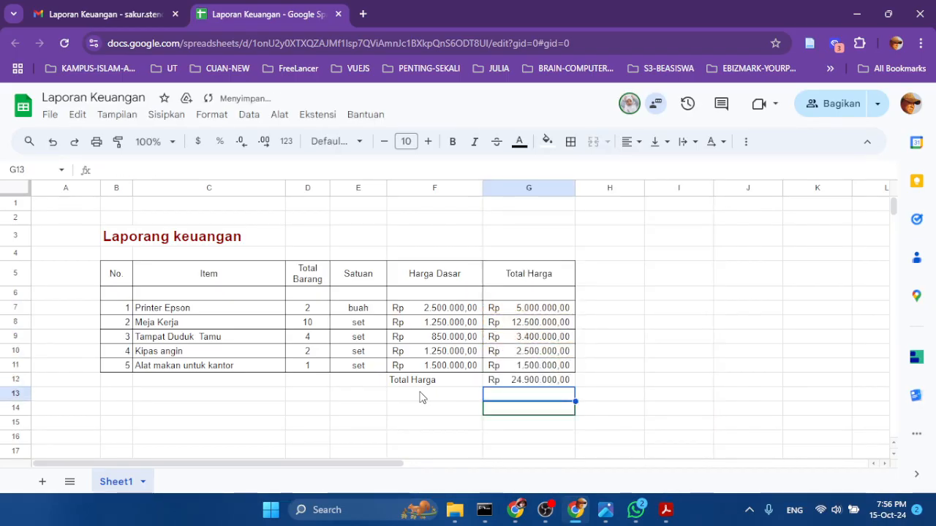
Enter the label PPN. 10% in F13 and the formula =G12*10% in G13.
{"action": "left_click", "coordinate": [538, 383]}
{"action": "left_click", "coordinate": [446, 382]}
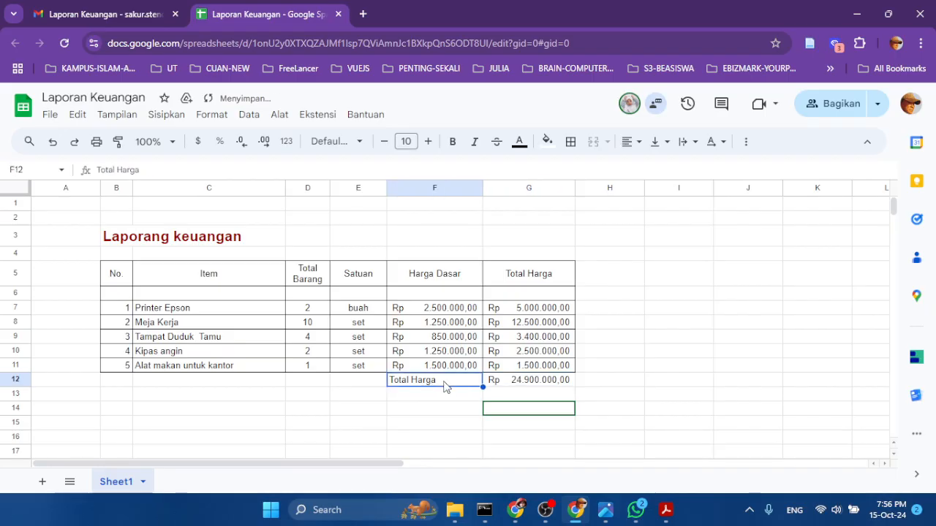
{"action": "left_click", "coordinate": [498, 384]}
{"action": "left_click", "coordinate": [452, 392]}
{"action": "type", "text": "P"}
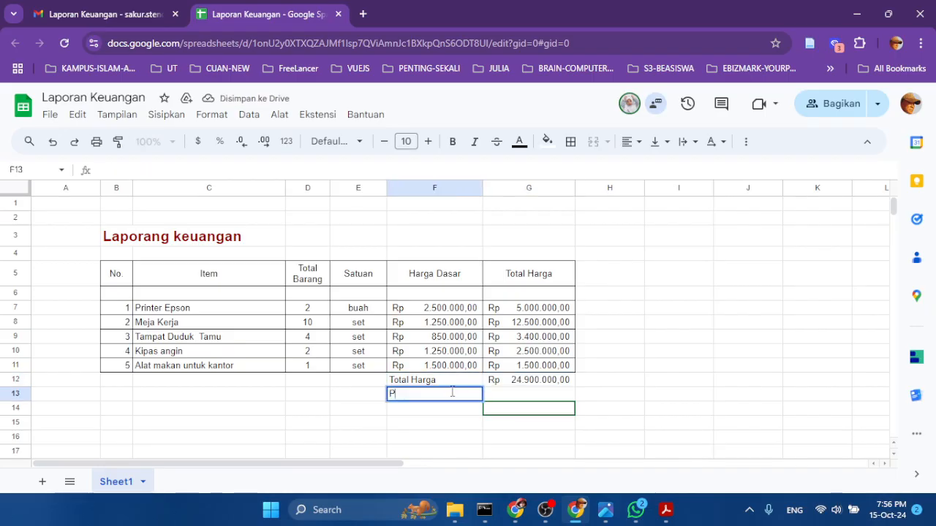
{"action": "type", "text": "PN. 10%"}
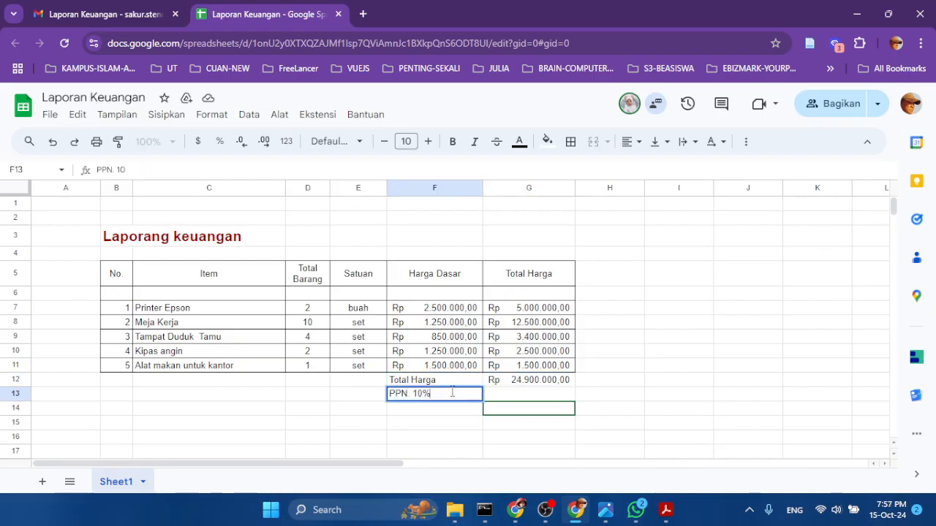
{"action": "key", "text": "Tab"}
{"action": "type", "text": "="}
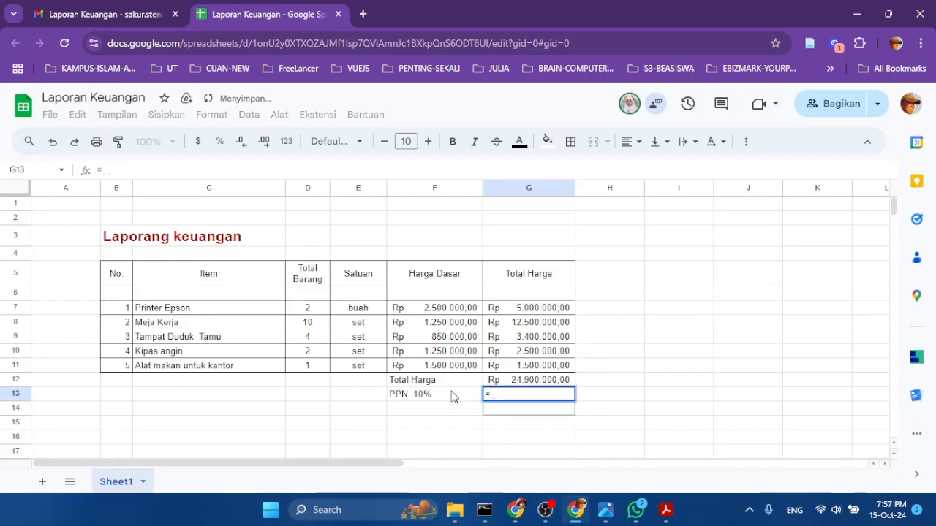
{"action": "type", "text": "G12*1"}
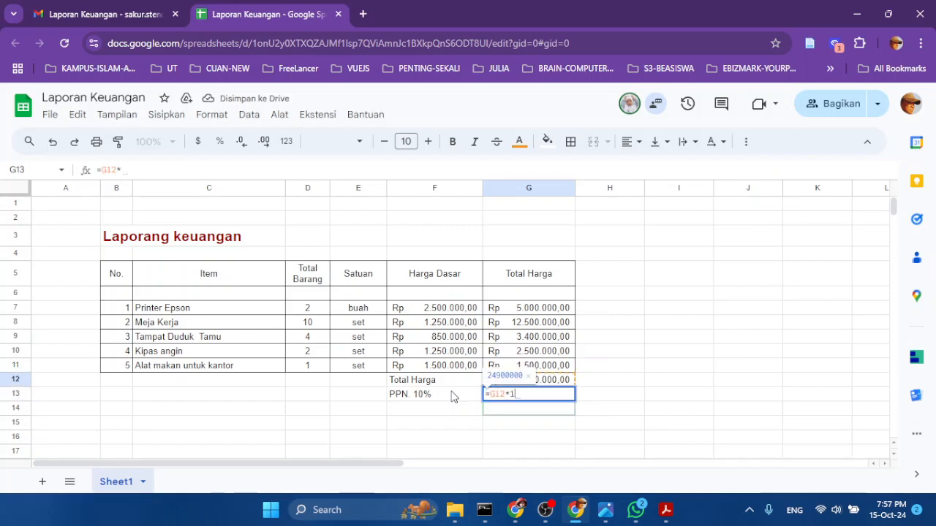
{"action": "type", "text": "0%"}
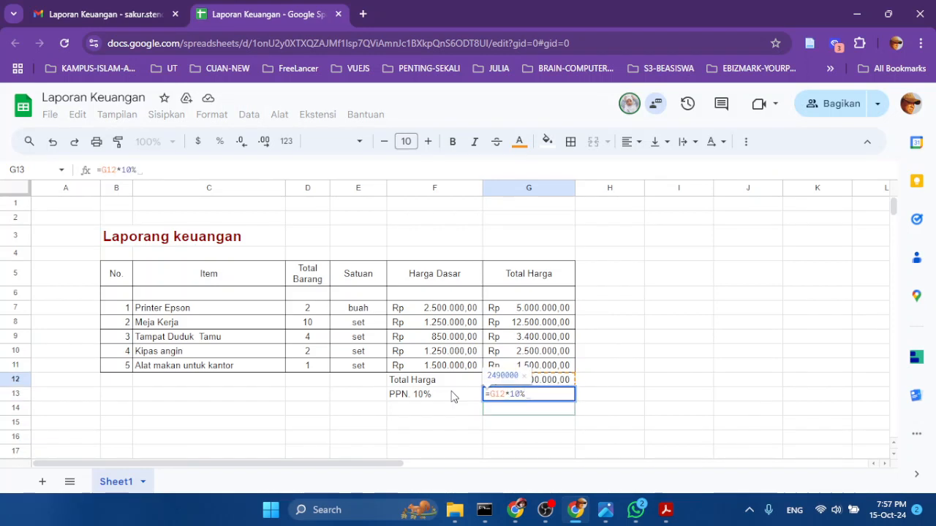
{"action": "key", "text": "Return"}
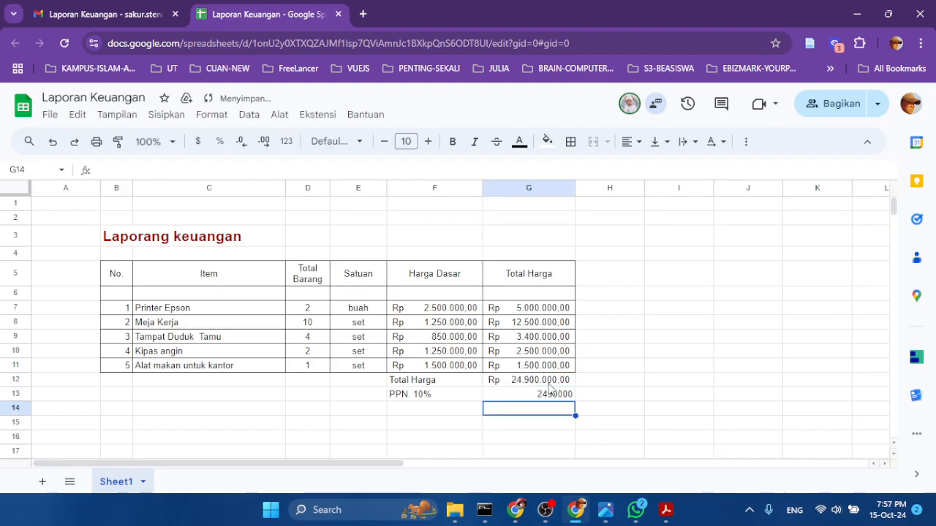
Apply the Akuntansi number format to cells G12:G14.
{"action": "left_click_drag", "start_coordinate": [552, 380], "coordinate": [550, 412]}
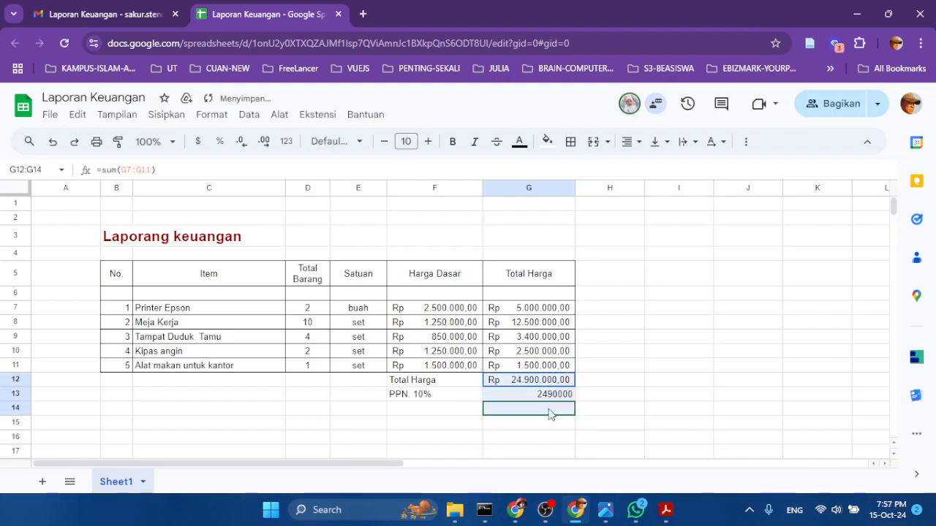
{"action": "left_click", "coordinate": [286, 141]}
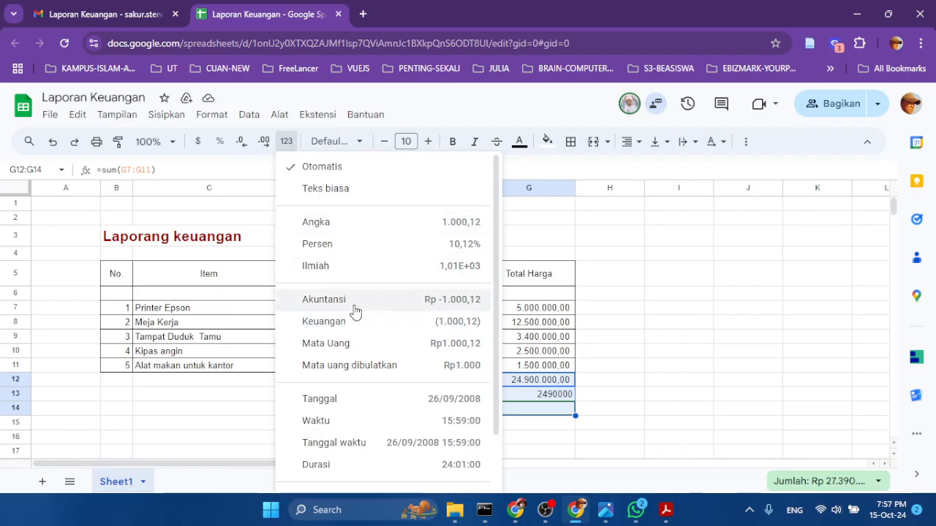
{"action": "left_click", "coordinate": [324, 300]}
{"action": "left_click", "coordinate": [630, 397]}
Enter the label Total Keseluruhan in F14 and the formula =sum(G12:G13) in G14.
{"action": "left_click", "coordinate": [454, 410]}
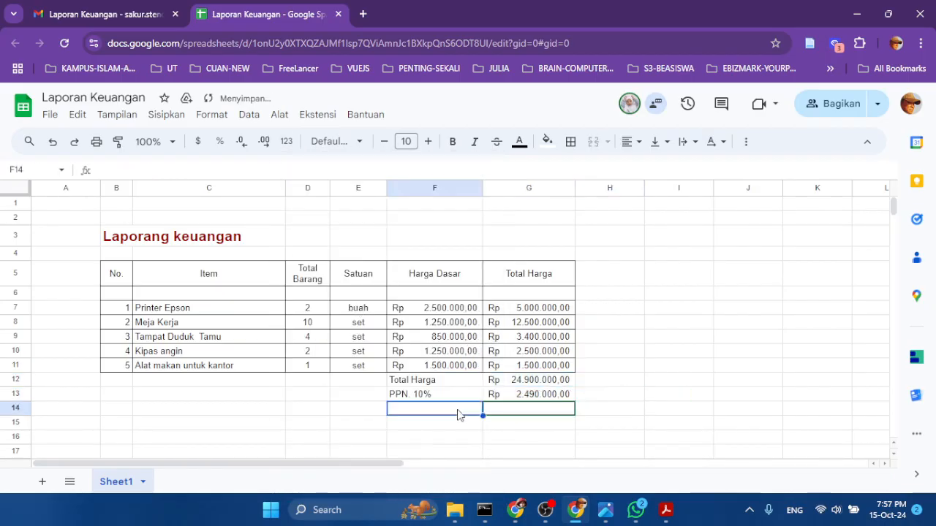
{"action": "type", "text": "Tota"}
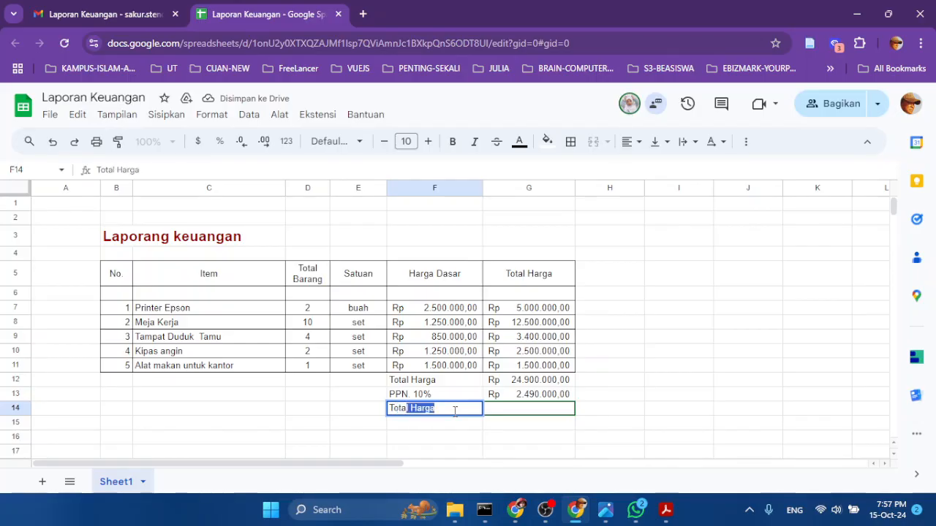
{"action": "key", "text": "BackSpace"}
{"action": "type", "text": "l K"}
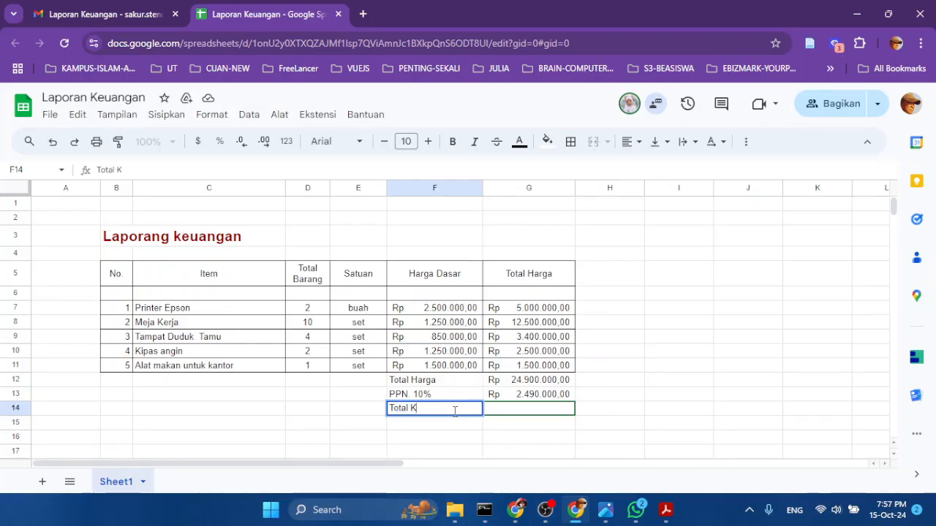
{"action": "type", "text": "eseluruhan"}
{"action": "key", "text": "Return"}
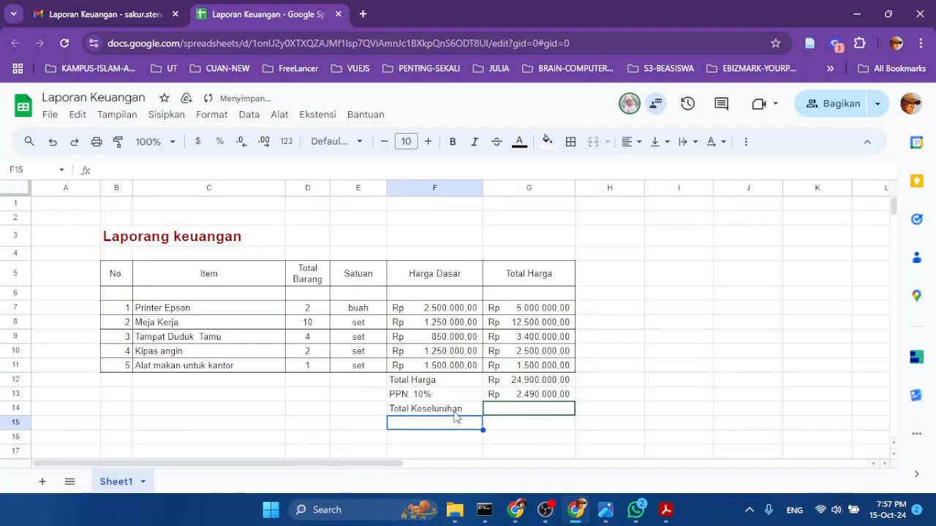
{"action": "left_click", "coordinate": [517, 413]}
{"action": "type", "text": "=sum("}
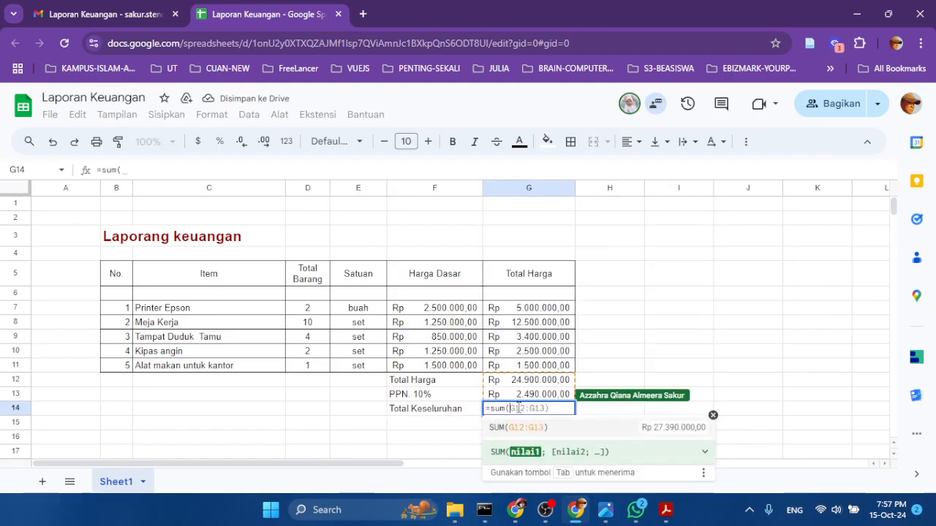
{"action": "key", "text": "Tab"}
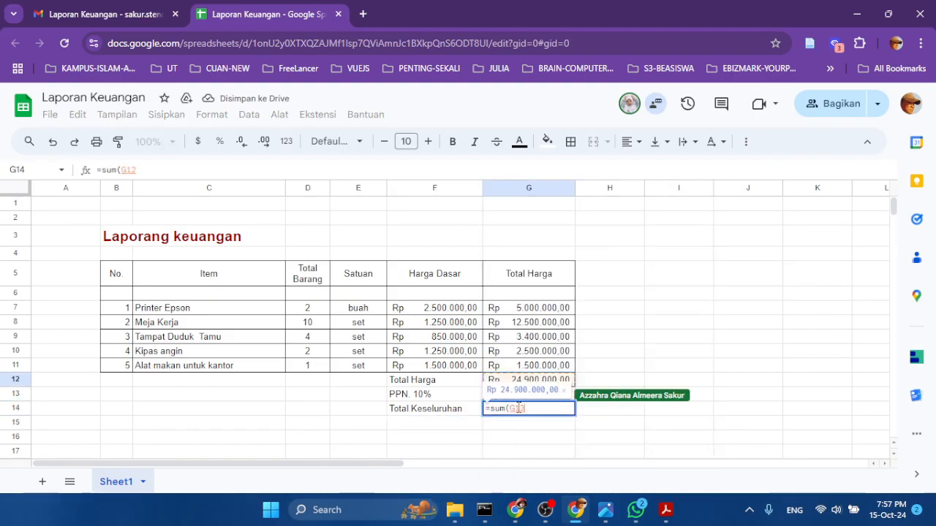
{"action": "key", "text": "Return"}
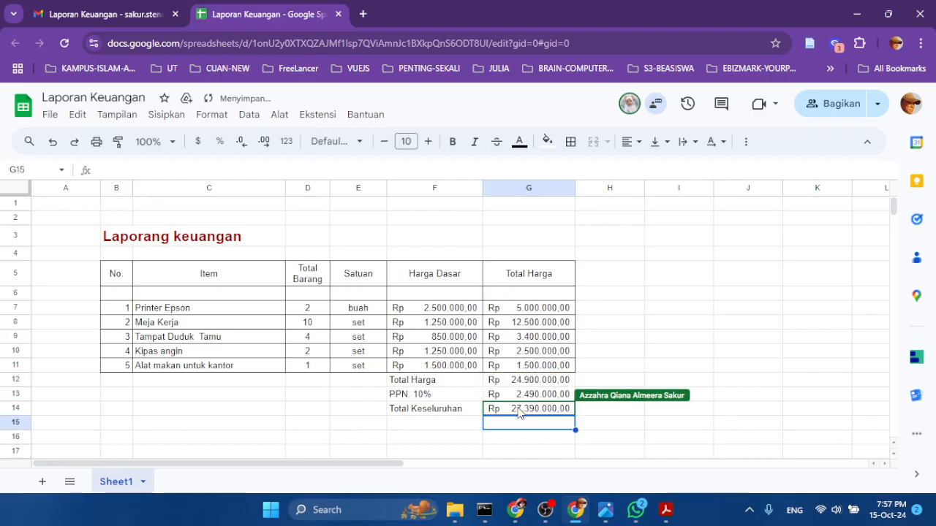
{"action": "left_click", "coordinate": [680, 426]}
Make the Total Keseluruhan amount in G14 bold.
{"action": "left_click", "coordinate": [538, 414]}
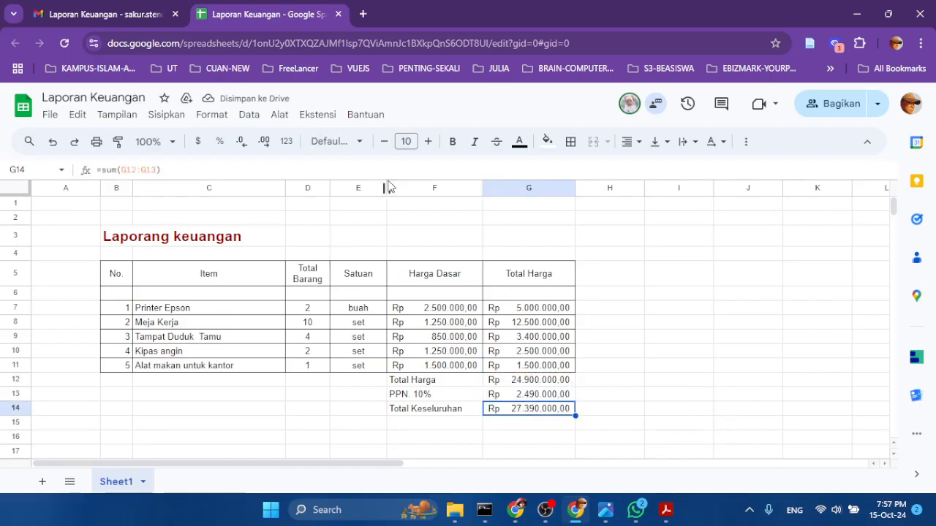
{"action": "left_click", "coordinate": [452, 149]}
{"action": "left_click", "coordinate": [622, 367]}
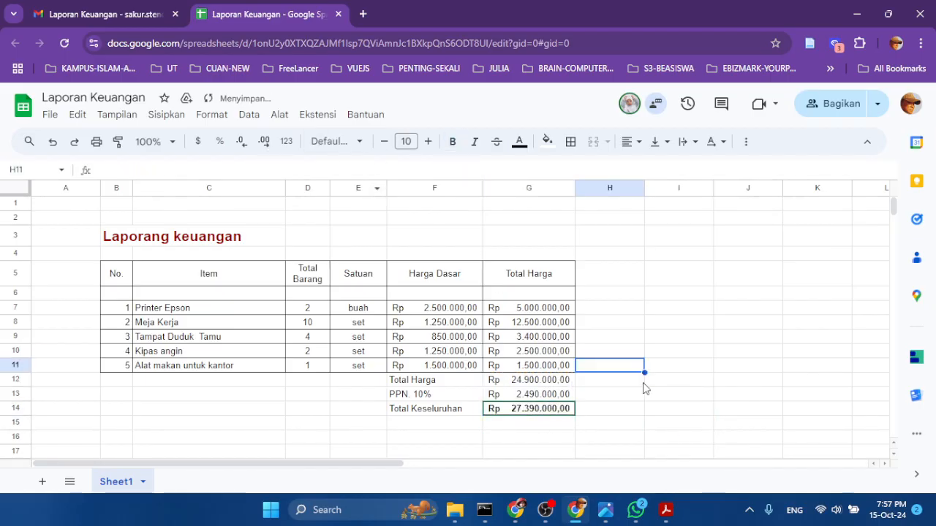
Review the Printer Epson row's quantity, base price and total, and the Total Harga and PPN amounts in G12 and G13.
{"action": "scroll", "coordinate": [639, 382], "scroll_direction": "down", "scroll_amount": 1}
{"action": "scroll", "coordinate": [658, 380], "scroll_direction": "up", "scroll_amount": 1}
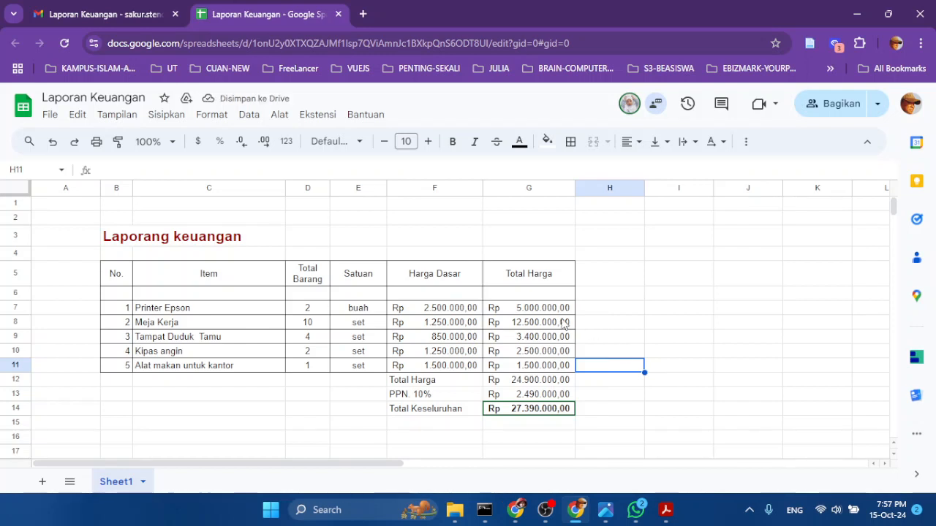
{"action": "left_click", "coordinate": [531, 308]}
{"action": "left_click", "coordinate": [453, 311]}
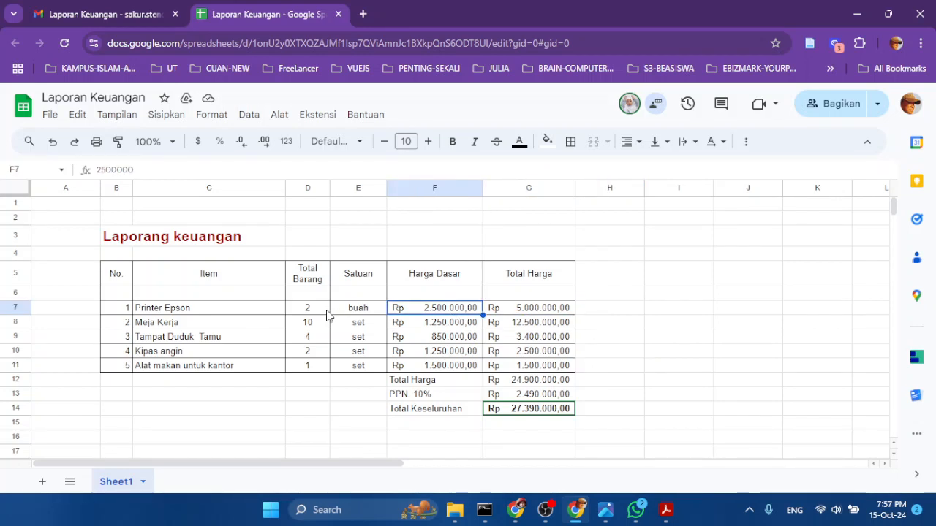
{"action": "left_click", "coordinate": [327, 314]}
{"action": "left_click", "coordinate": [442, 314]}
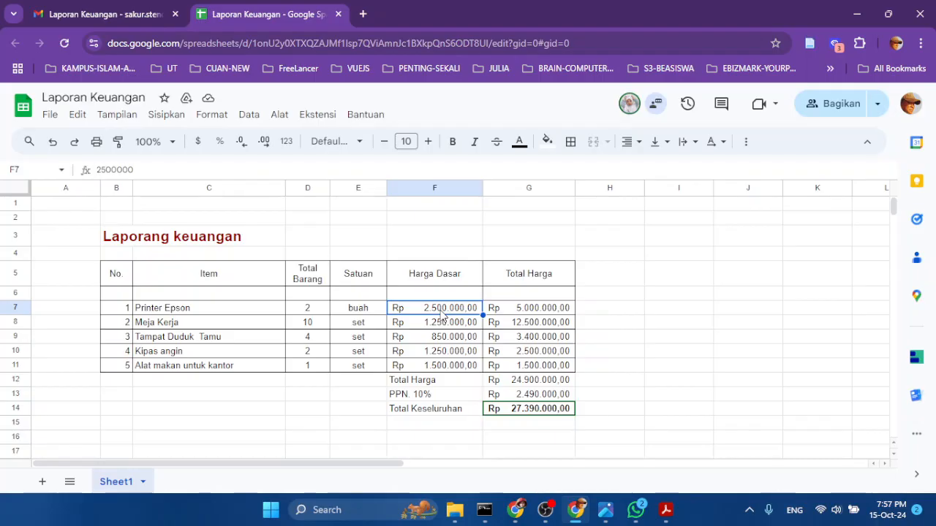
{"action": "left_click", "coordinate": [619, 371]}
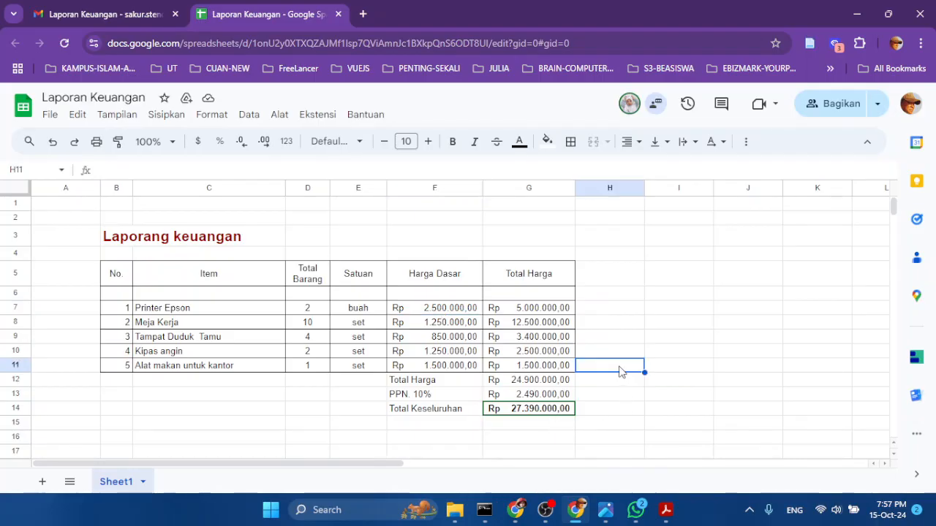
{"action": "left_click", "coordinate": [545, 380]}
{"action": "left_click", "coordinate": [547, 397]}
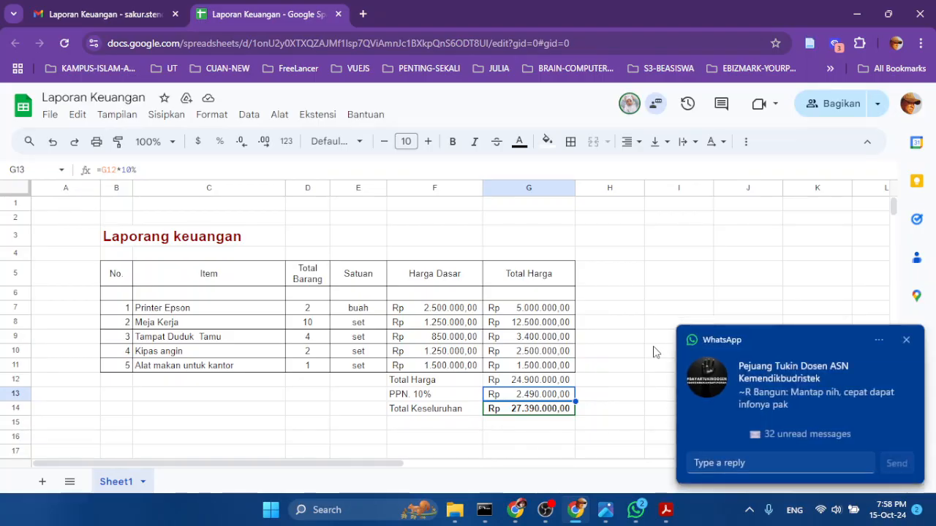
Dismiss the WhatsApp message notification and move the selection to an empty cell beside the table.
{"action": "left_click", "coordinate": [907, 342]}
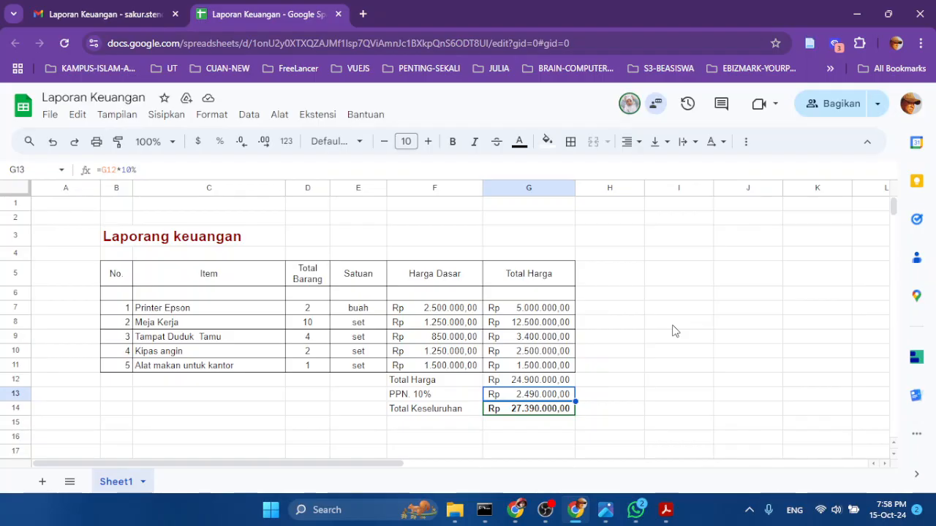
{"action": "left_click", "coordinate": [673, 333]}
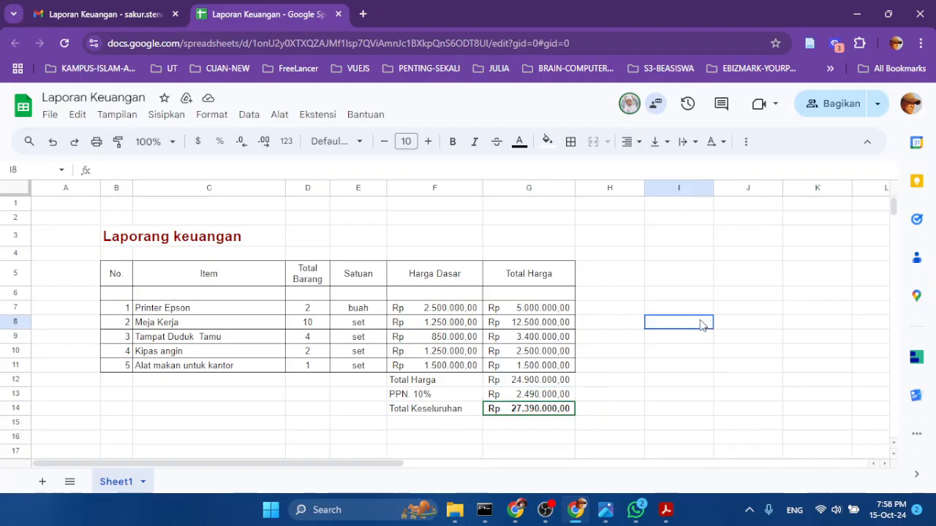
{"action": "left_click", "coordinate": [645, 356]}
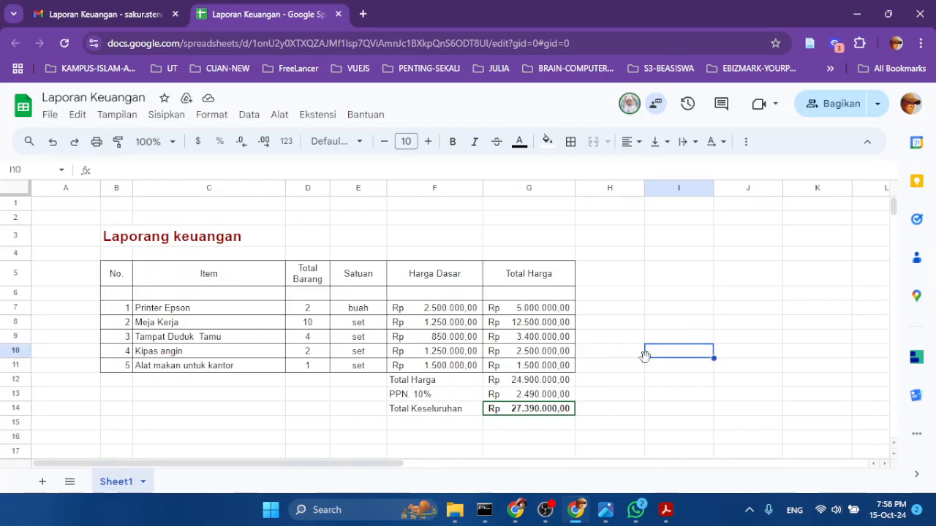
{"action": "left_click", "coordinate": [632, 385]}
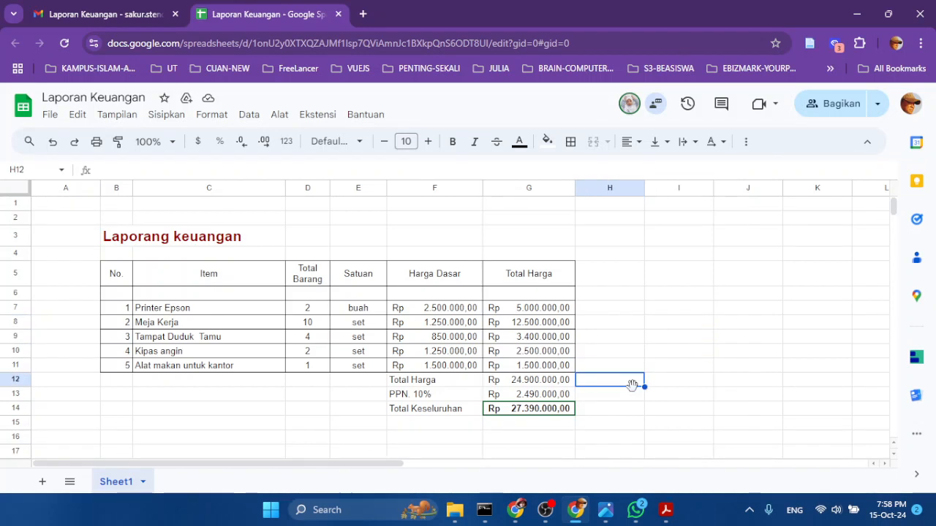